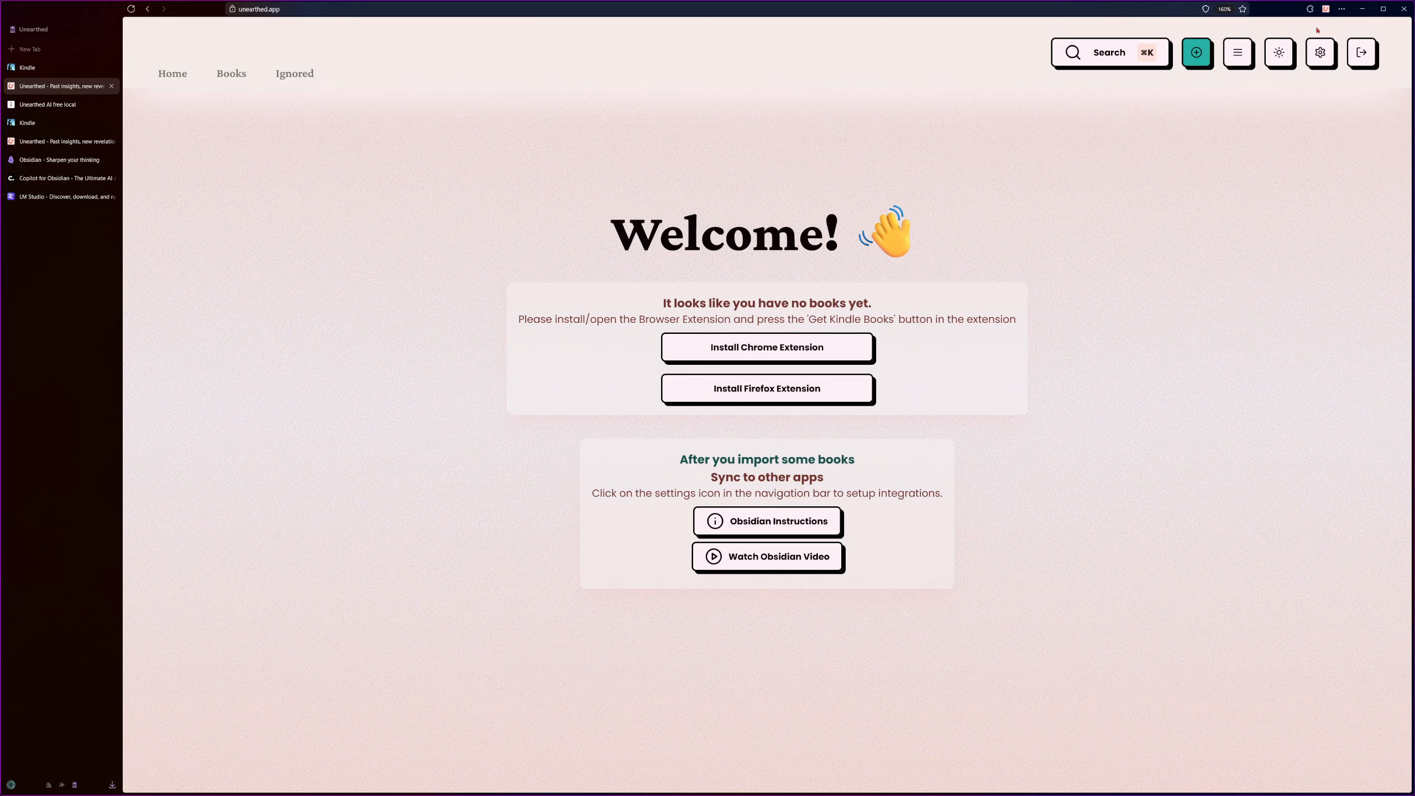
Use the Unearthed browser extension to fetch the Kindle books and upload all five found titles to Unearthed.
{"action": "left_click", "coordinate": [1326, 9]}
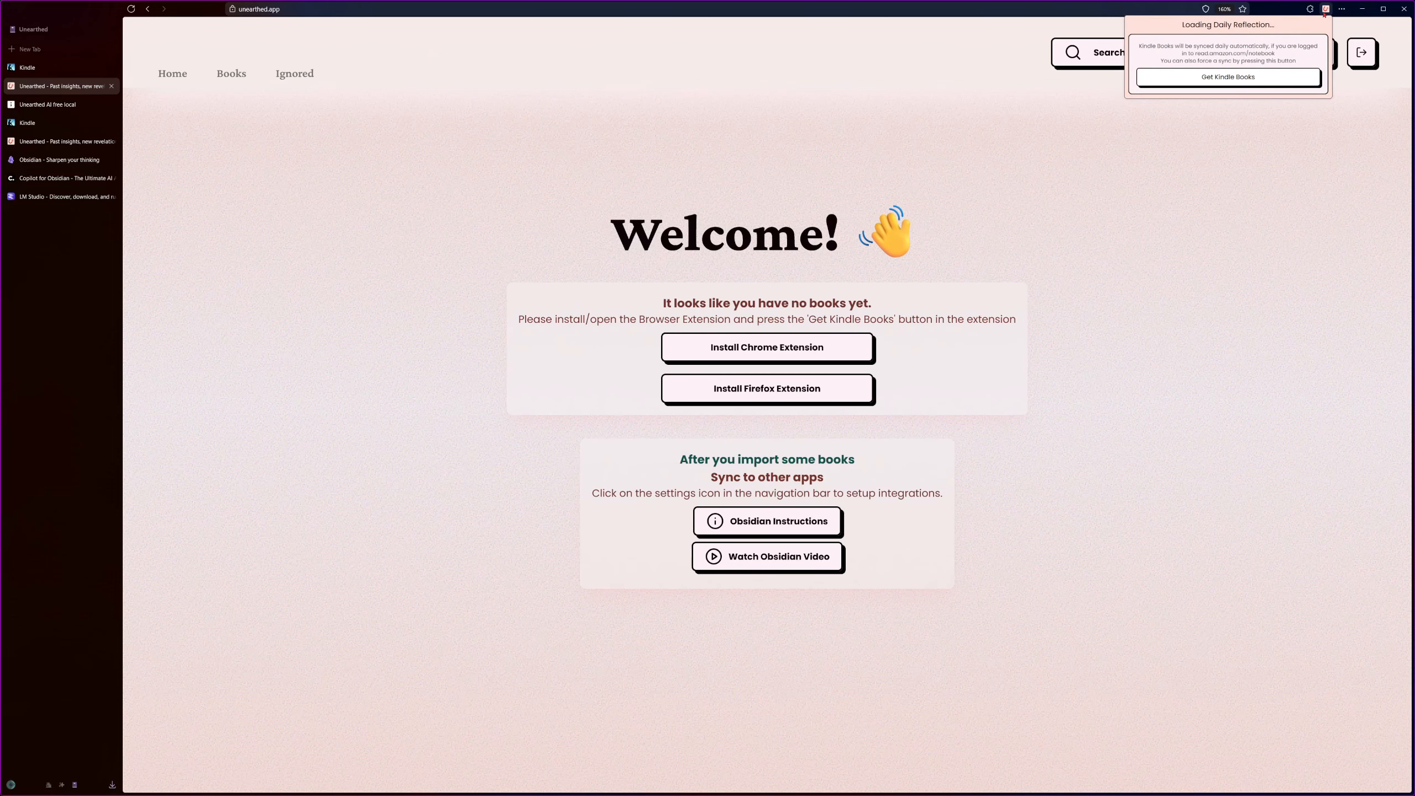
{"action": "left_click", "coordinate": [1233, 81]}
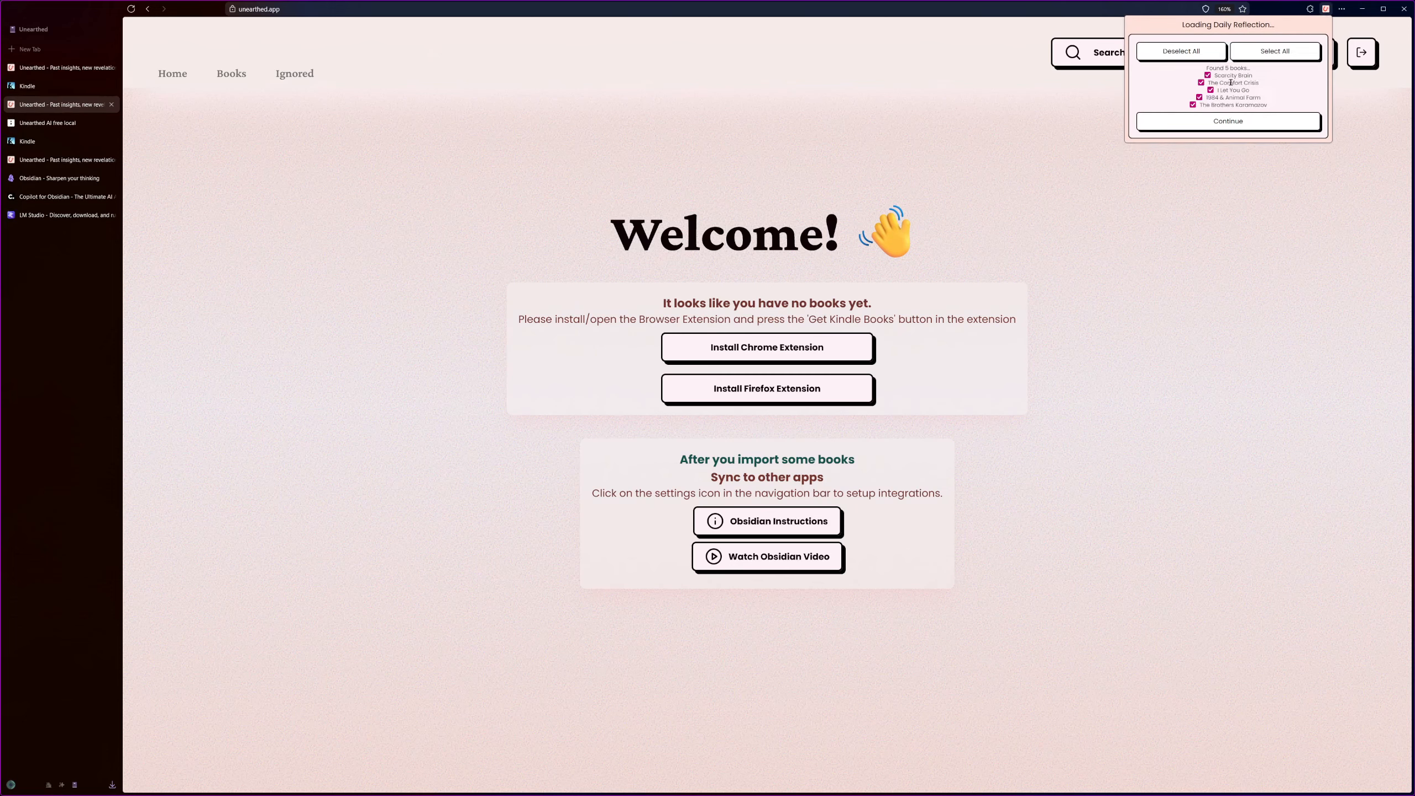
{"action": "left_click", "coordinate": [1213, 91]}
{"action": "left_click", "coordinate": [1235, 122]}
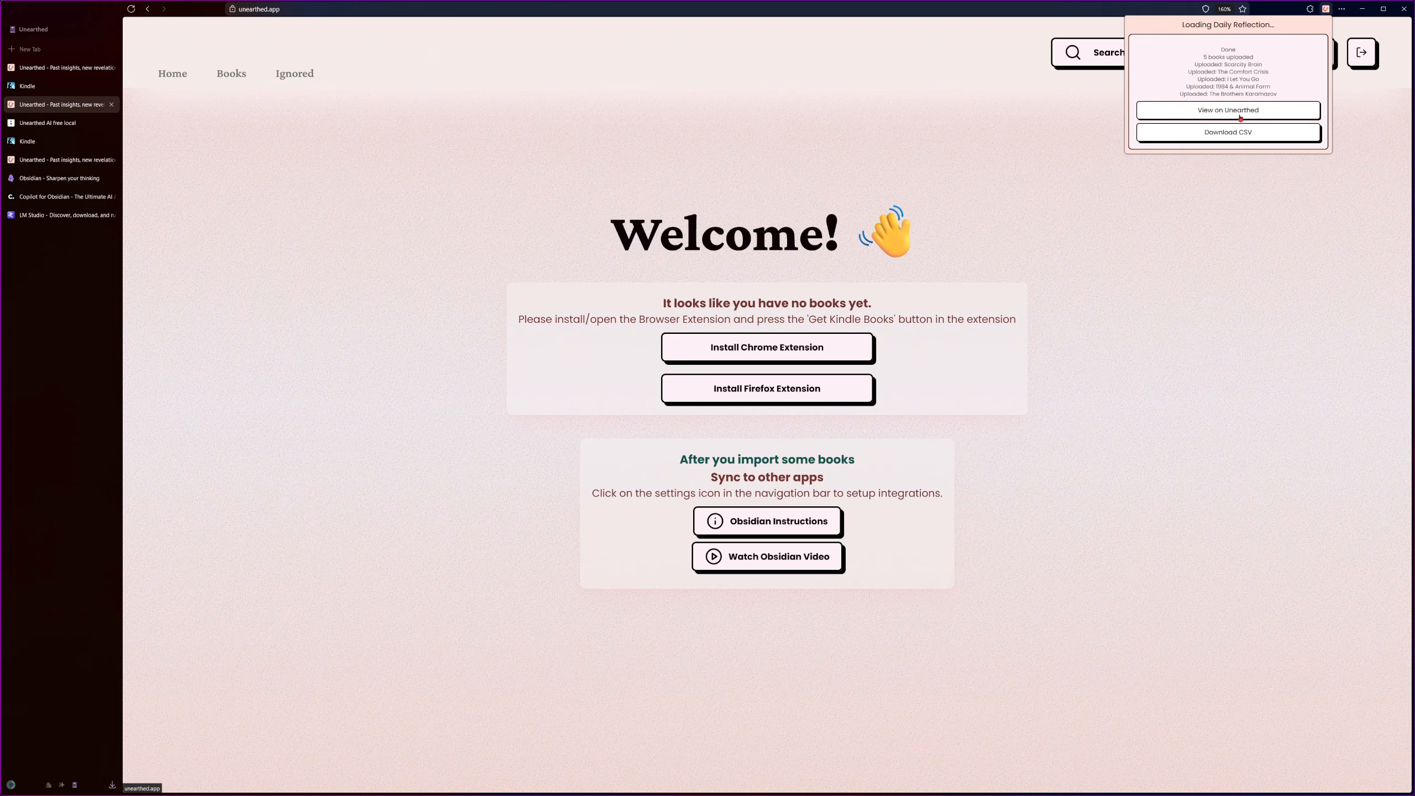
View the uploaded books on Unearthed and look through the highlights and notes of The Comfort Crisis.
{"action": "left_click", "coordinate": [1240, 115]}
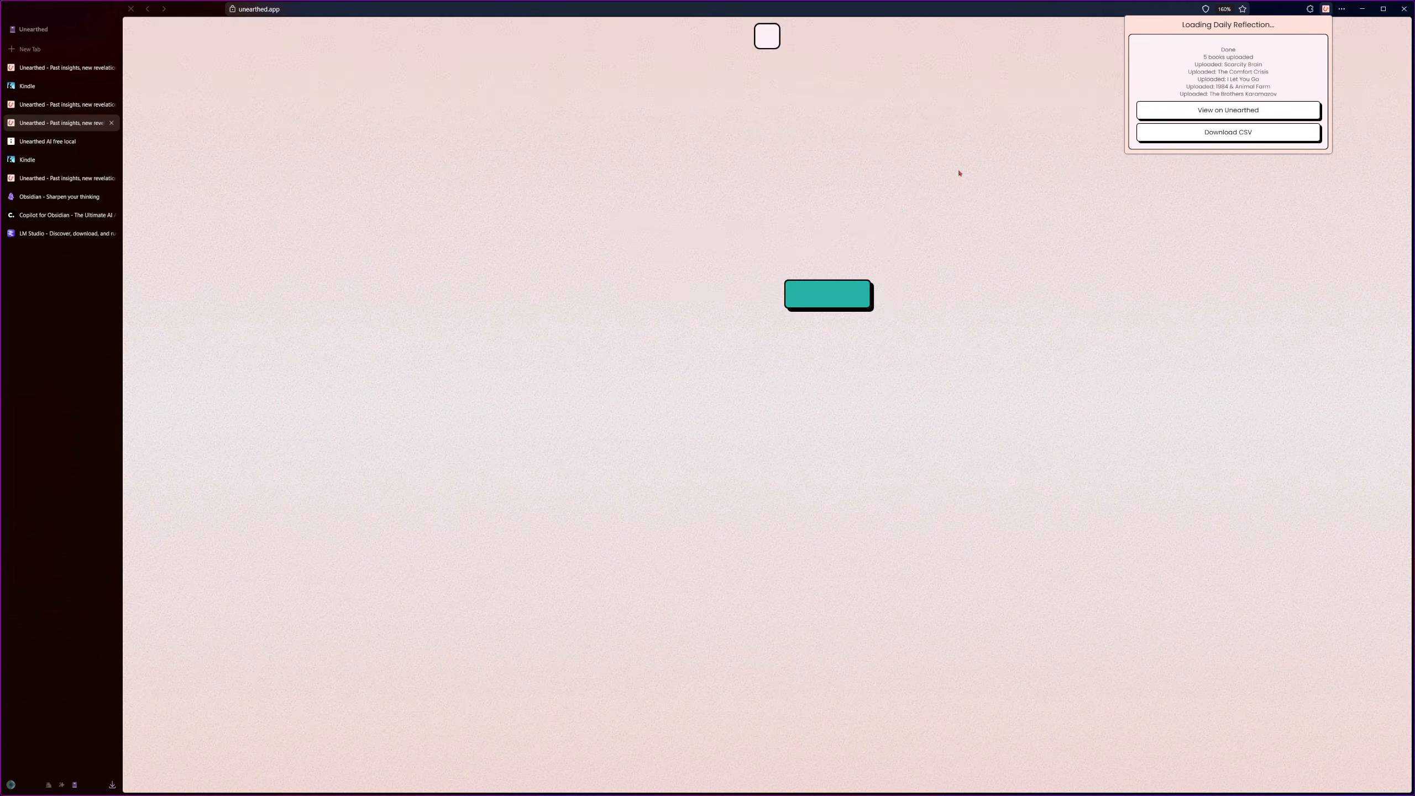
{"action": "left_click", "coordinate": [228, 72]}
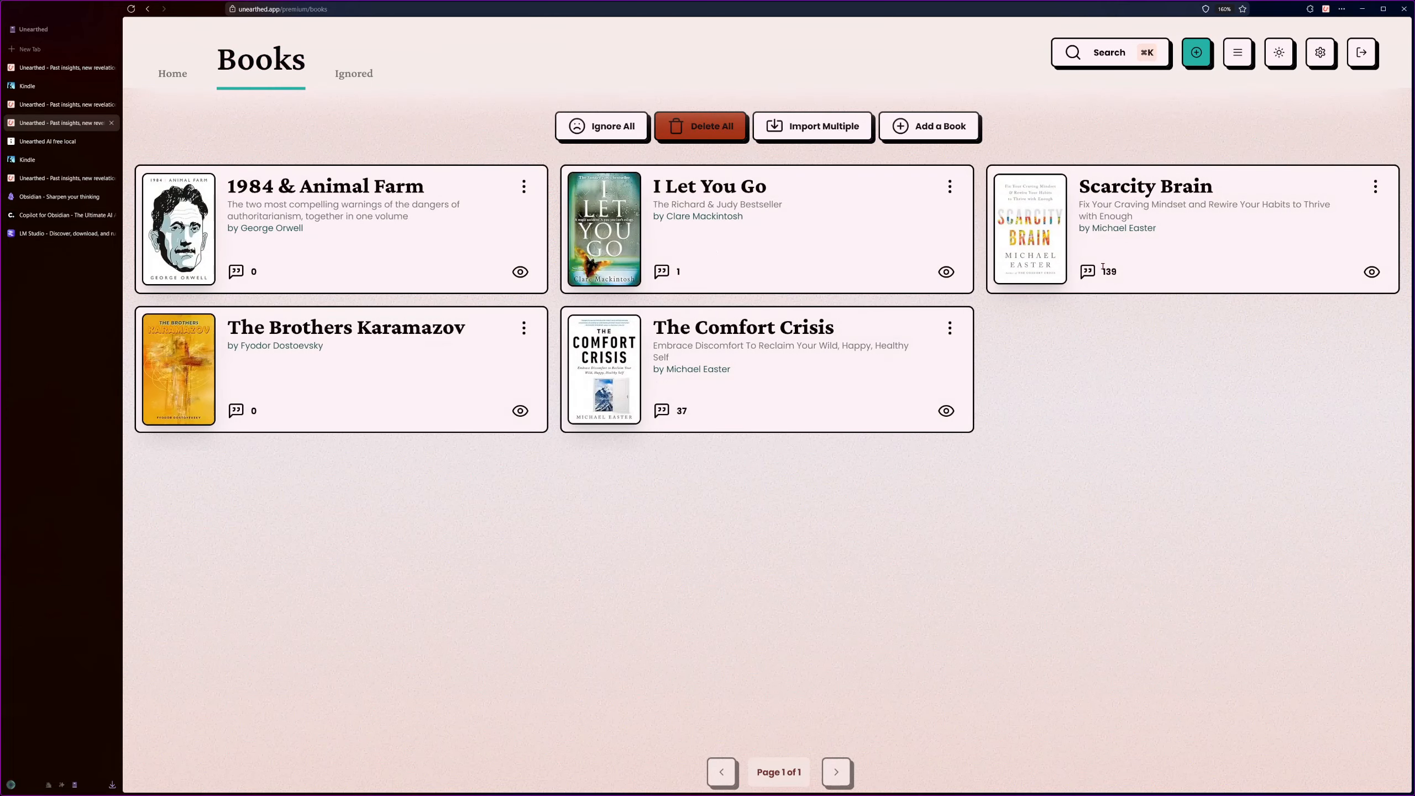
{"action": "left_click", "coordinate": [947, 415]}
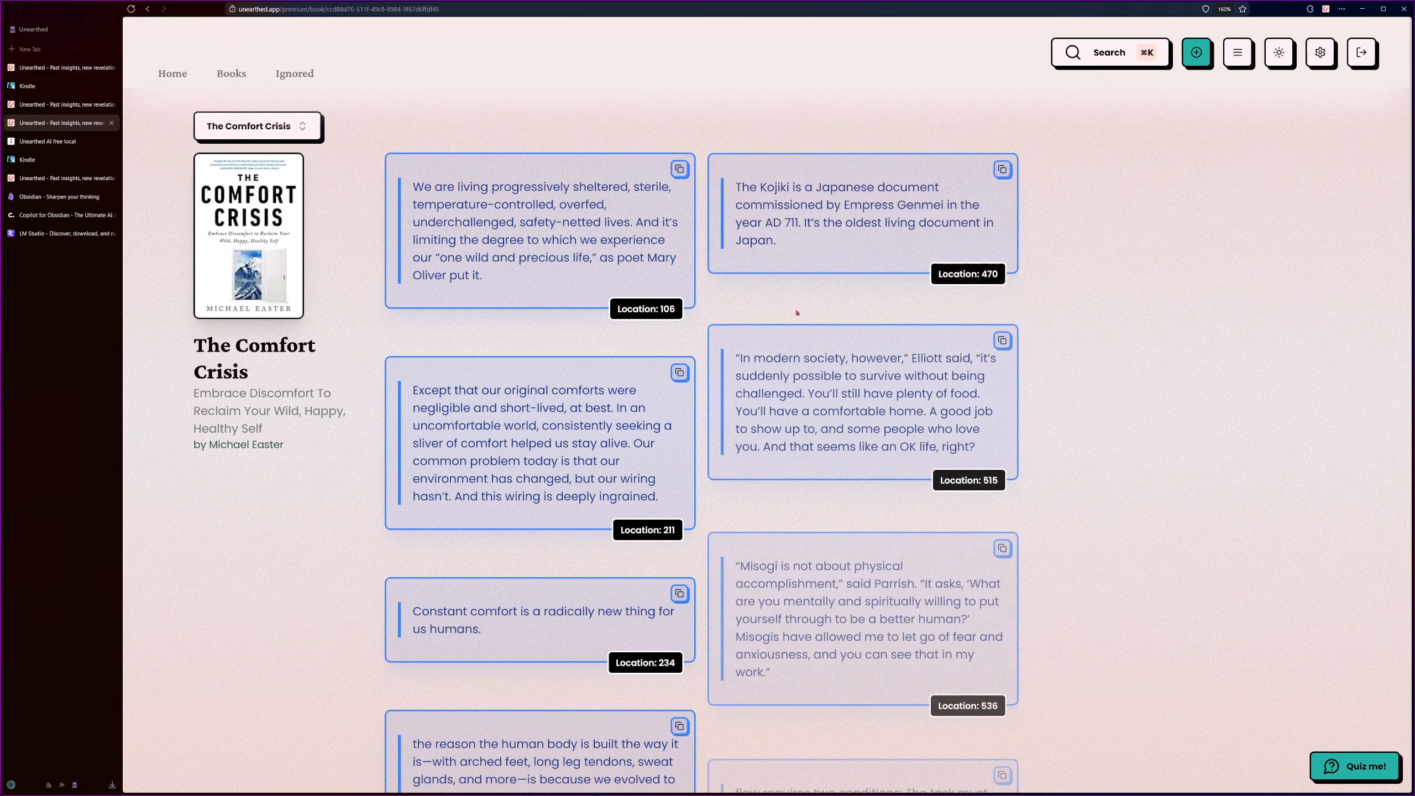
{"action": "scroll", "coordinate": [1115, 329], "scroll_direction": "down", "scroll_amount": 4}
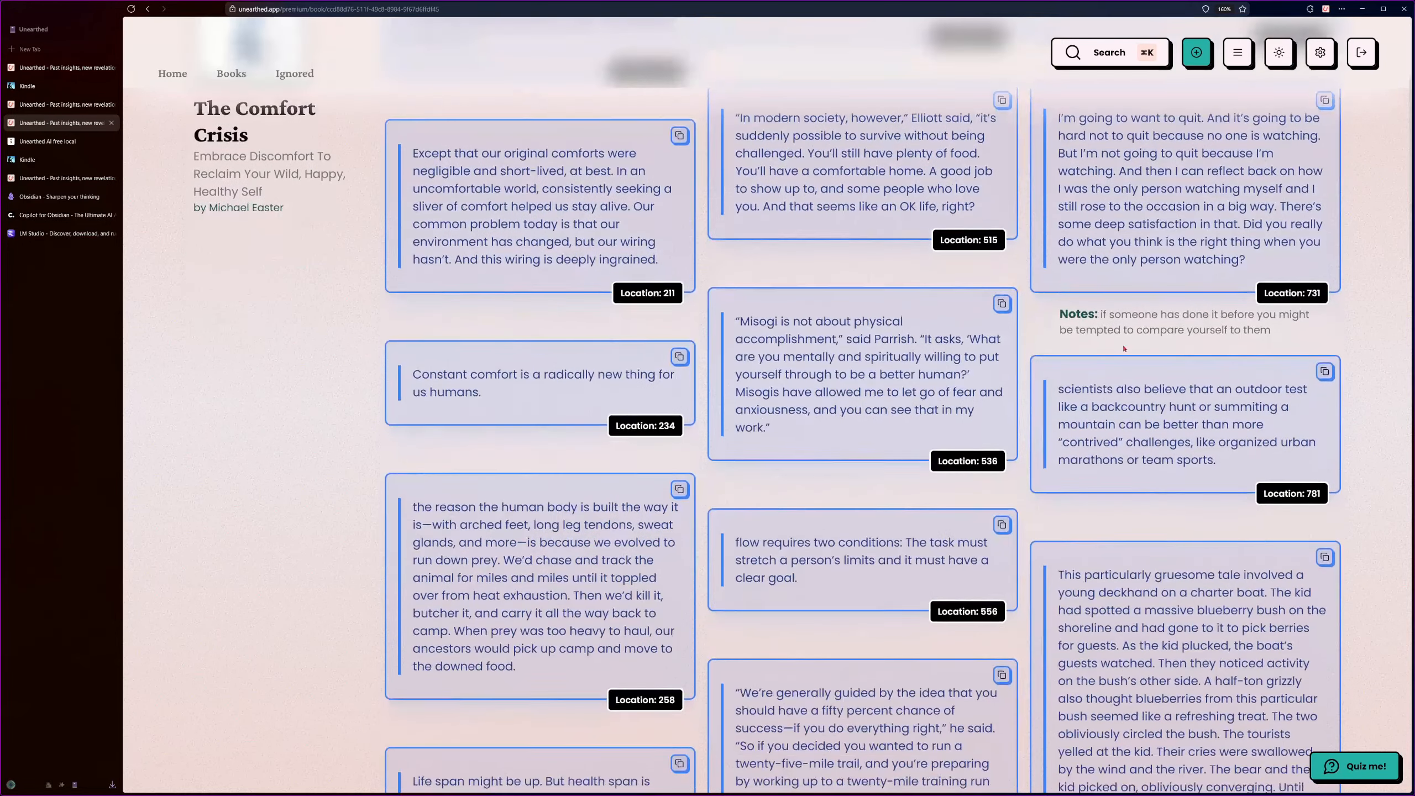
{"action": "scroll", "coordinate": [1168, 347], "scroll_direction": "up", "scroll_amount": 4}
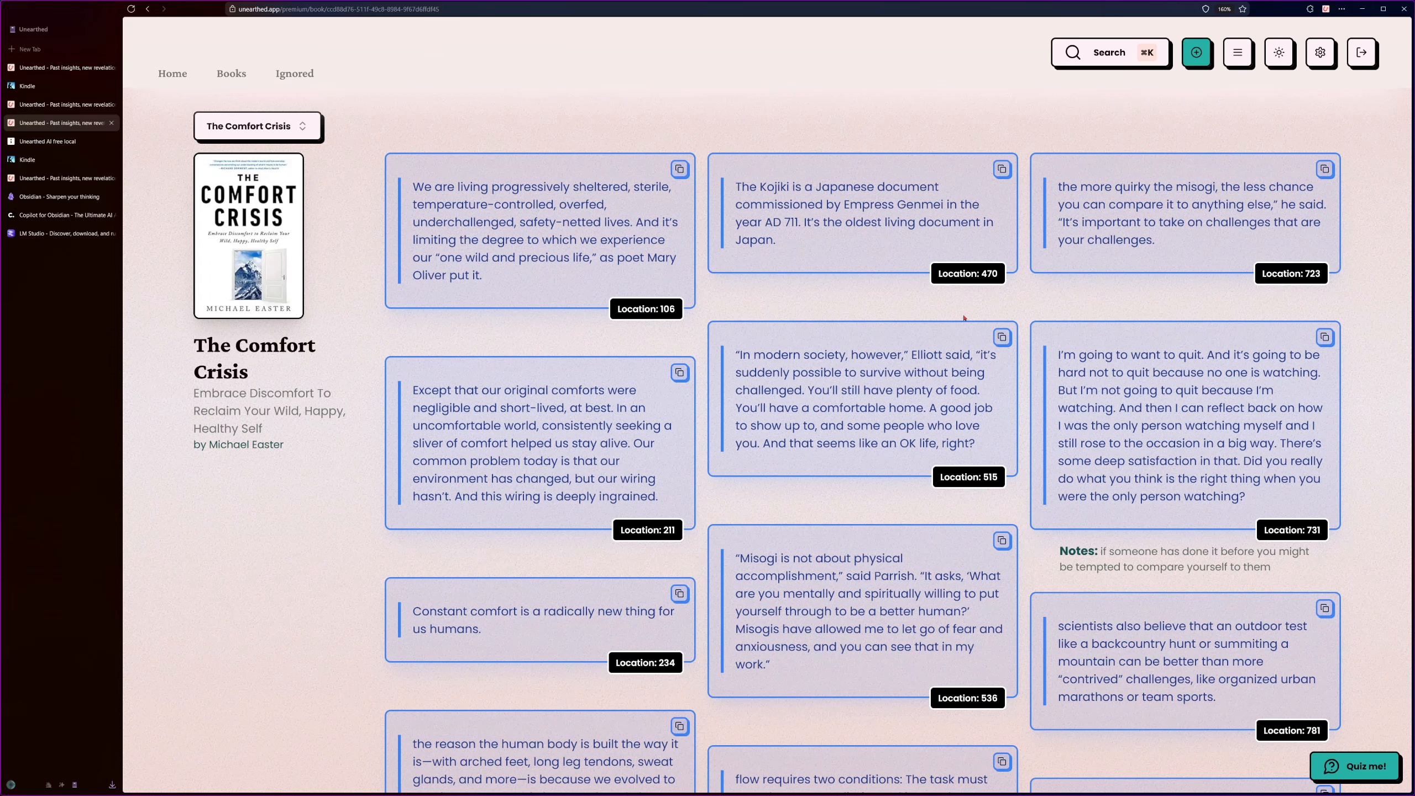
Switch to Obsidian, install and enable the Unearthed (Kindle Sync) community plugin, and open its options.
{"action": "key", "text": "alt+f"}
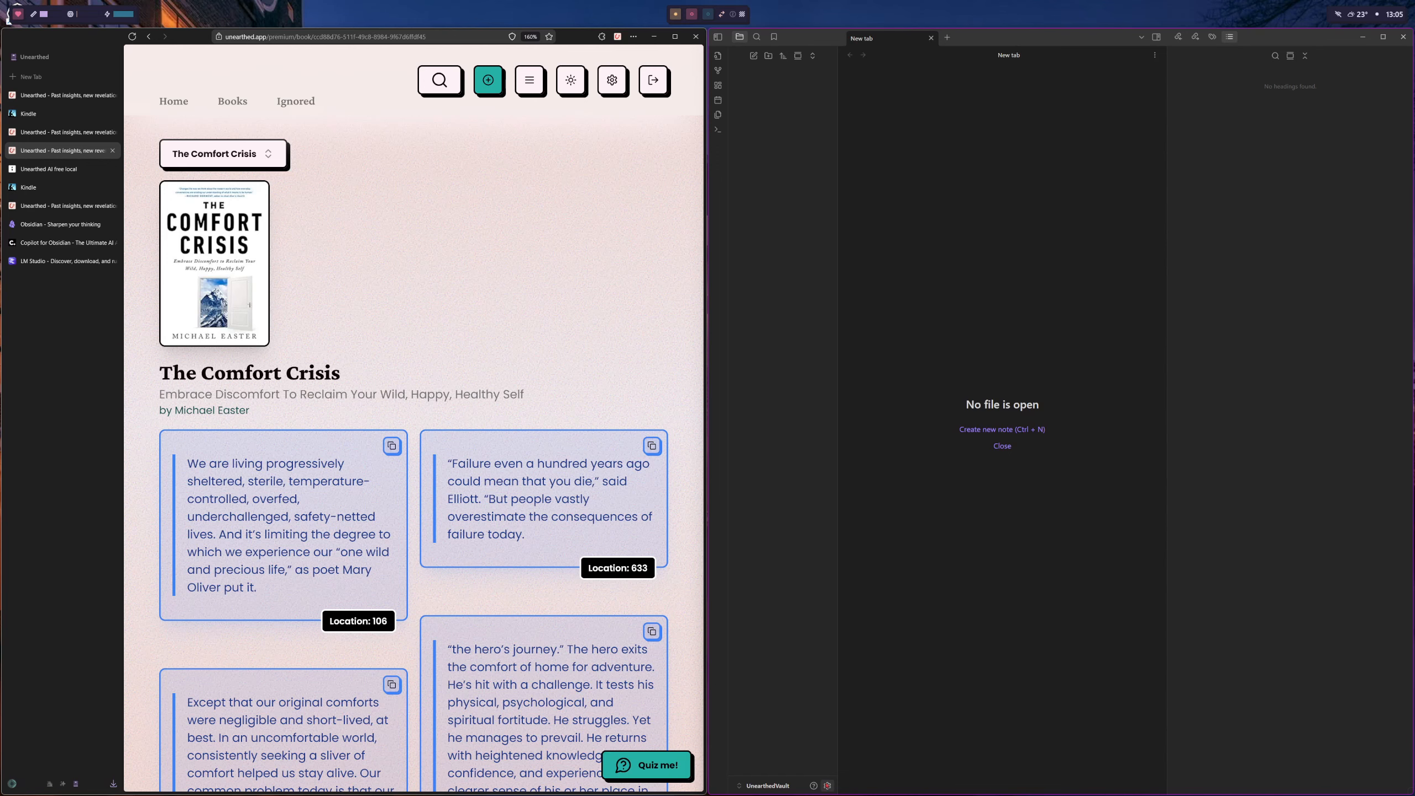
{"action": "left_click", "coordinate": [827, 786]}
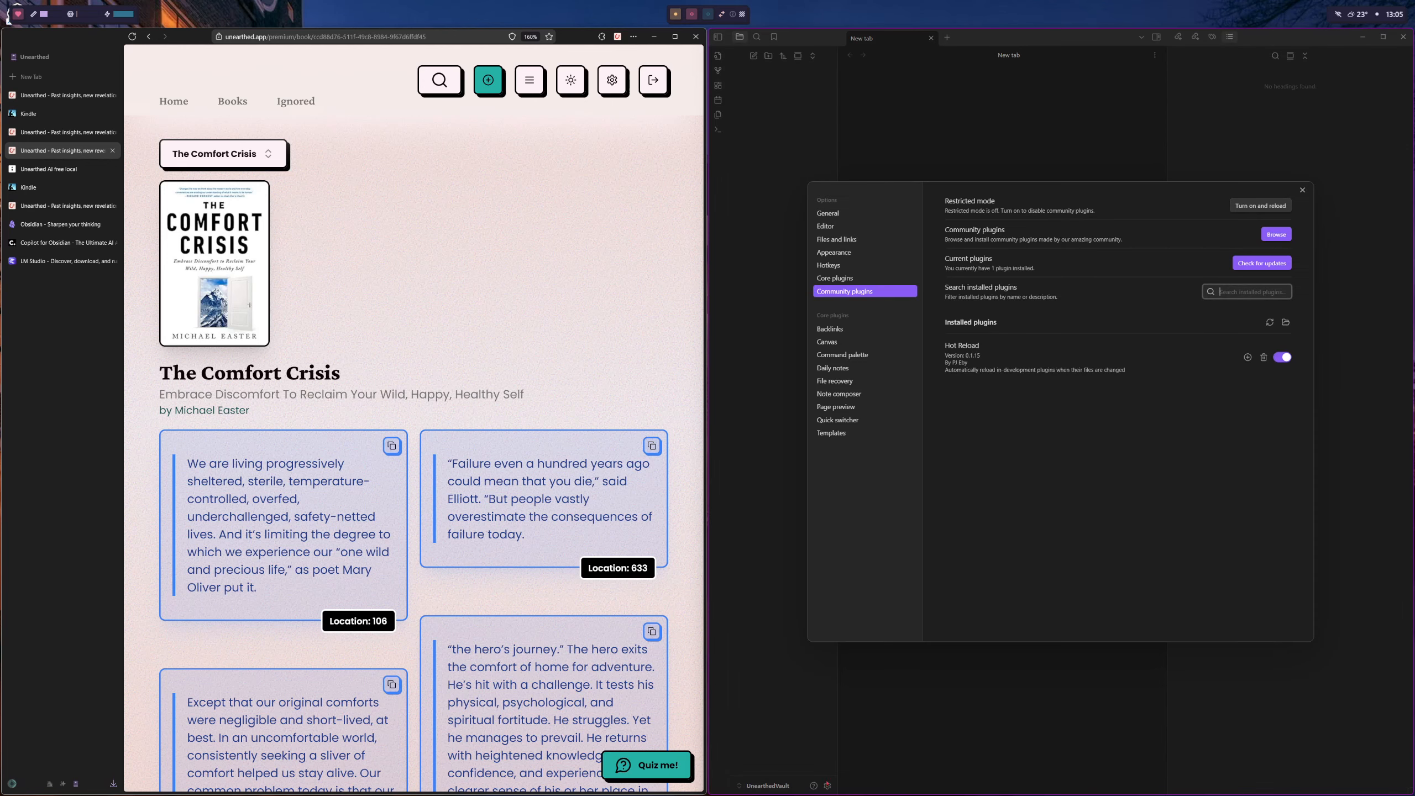
{"action": "left_click", "coordinate": [1274, 234]}
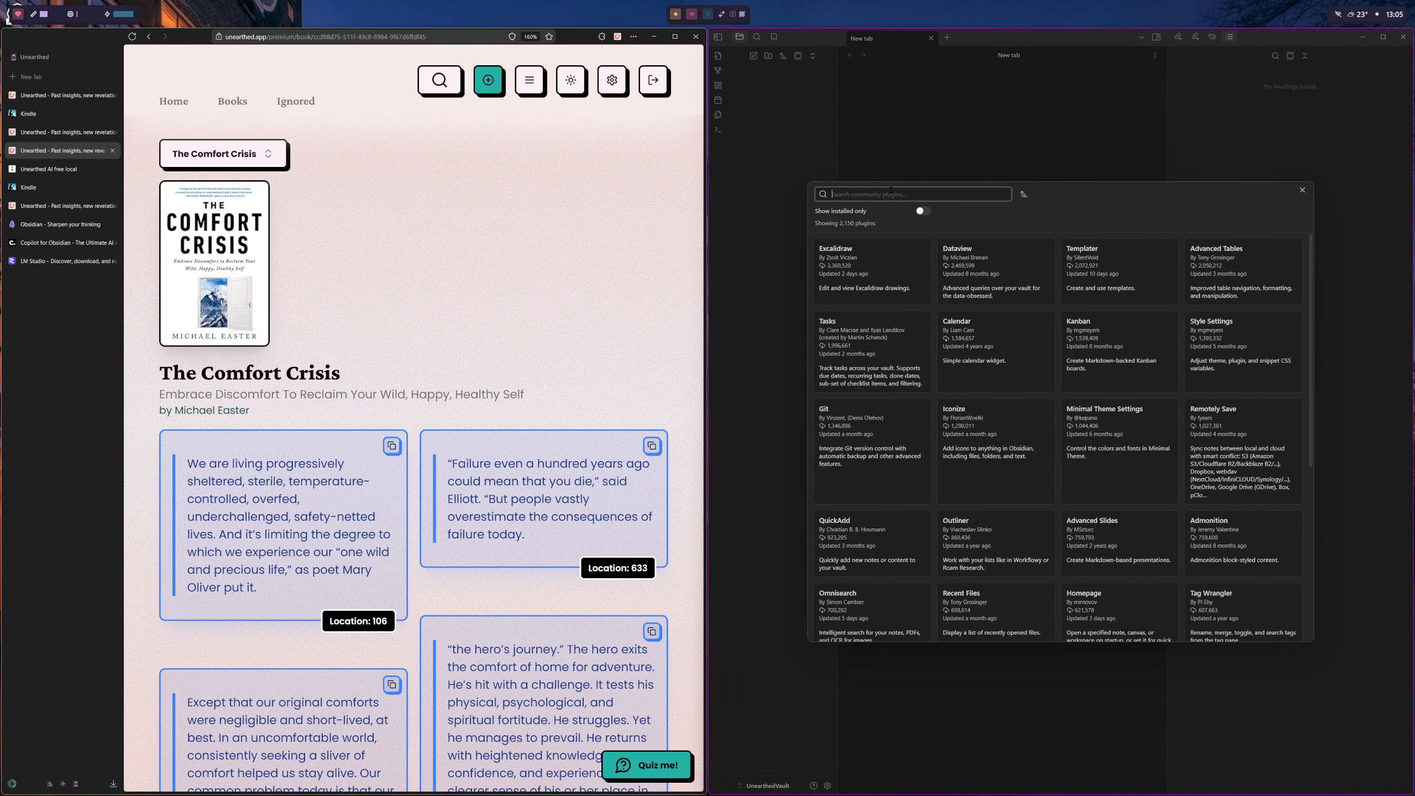
{"action": "type", "text": "unearthed"}
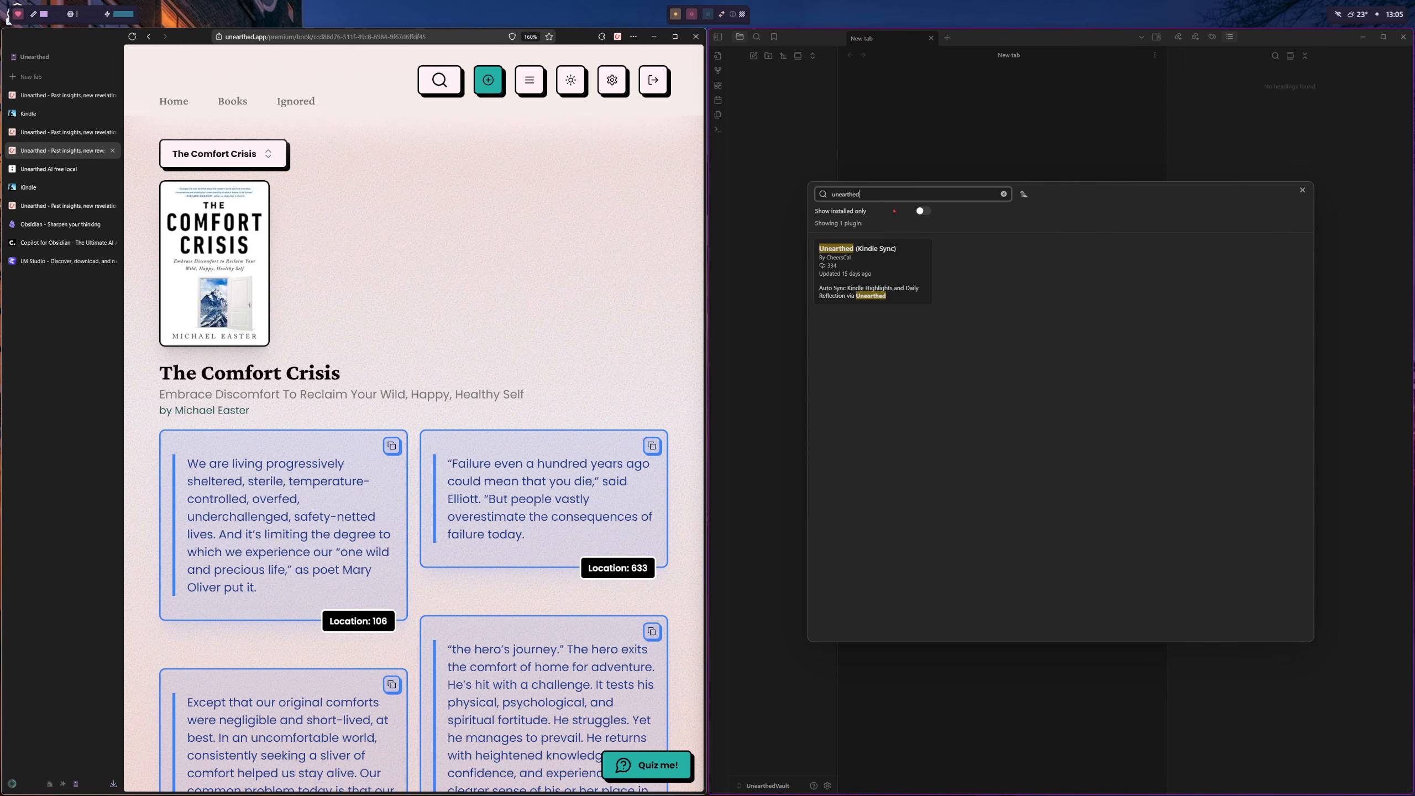
{"action": "left_click", "coordinate": [861, 261]}
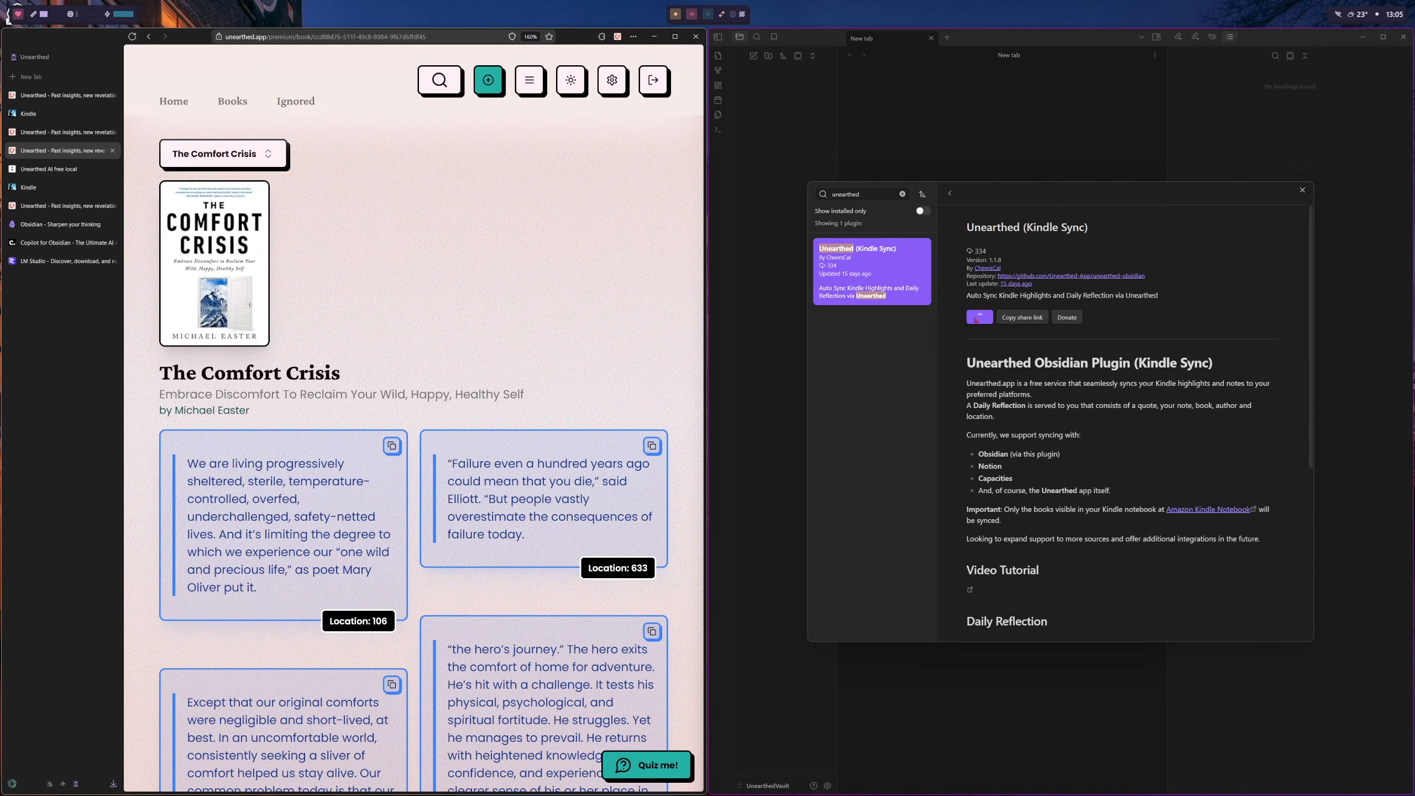
{"action": "left_click", "coordinate": [978, 317]}
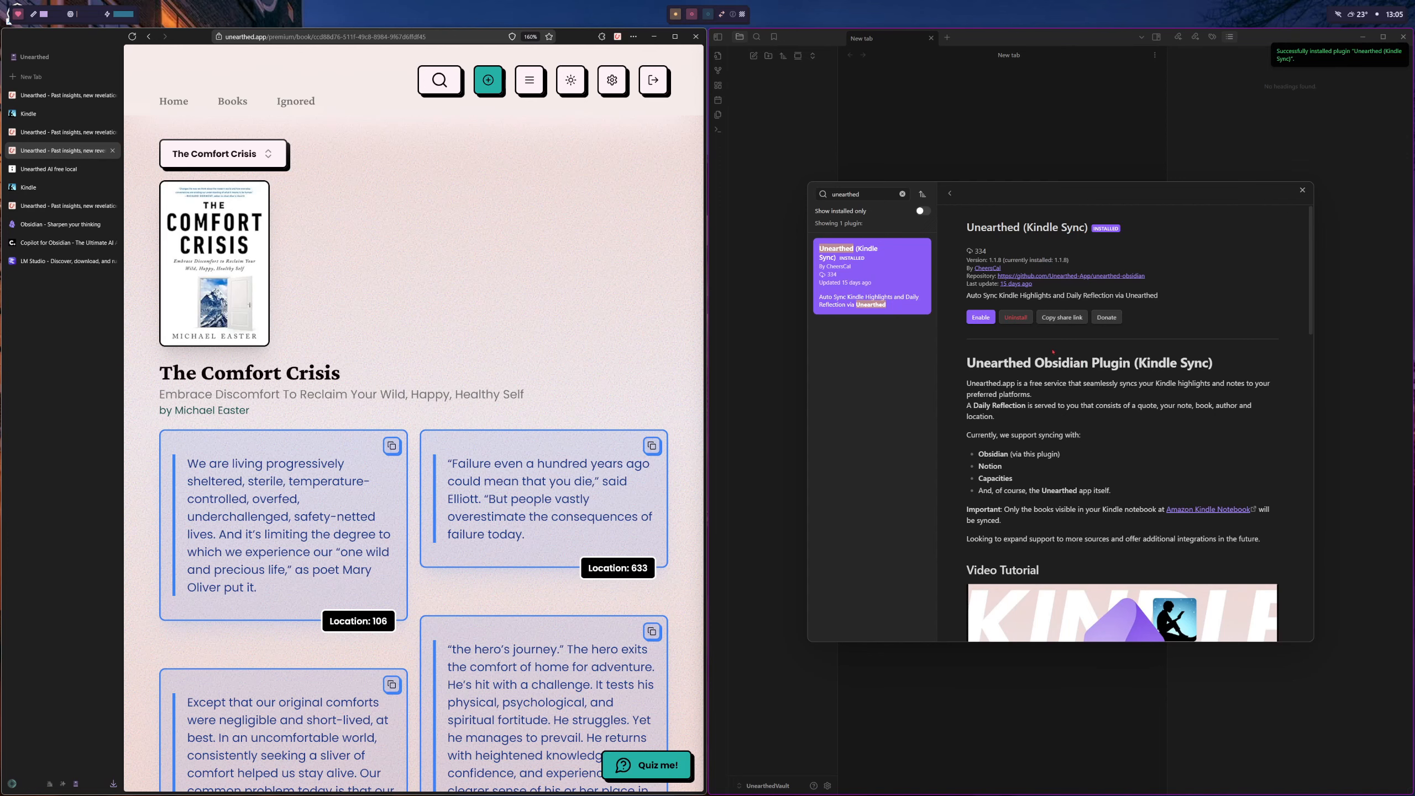
{"action": "left_click", "coordinate": [980, 318]}
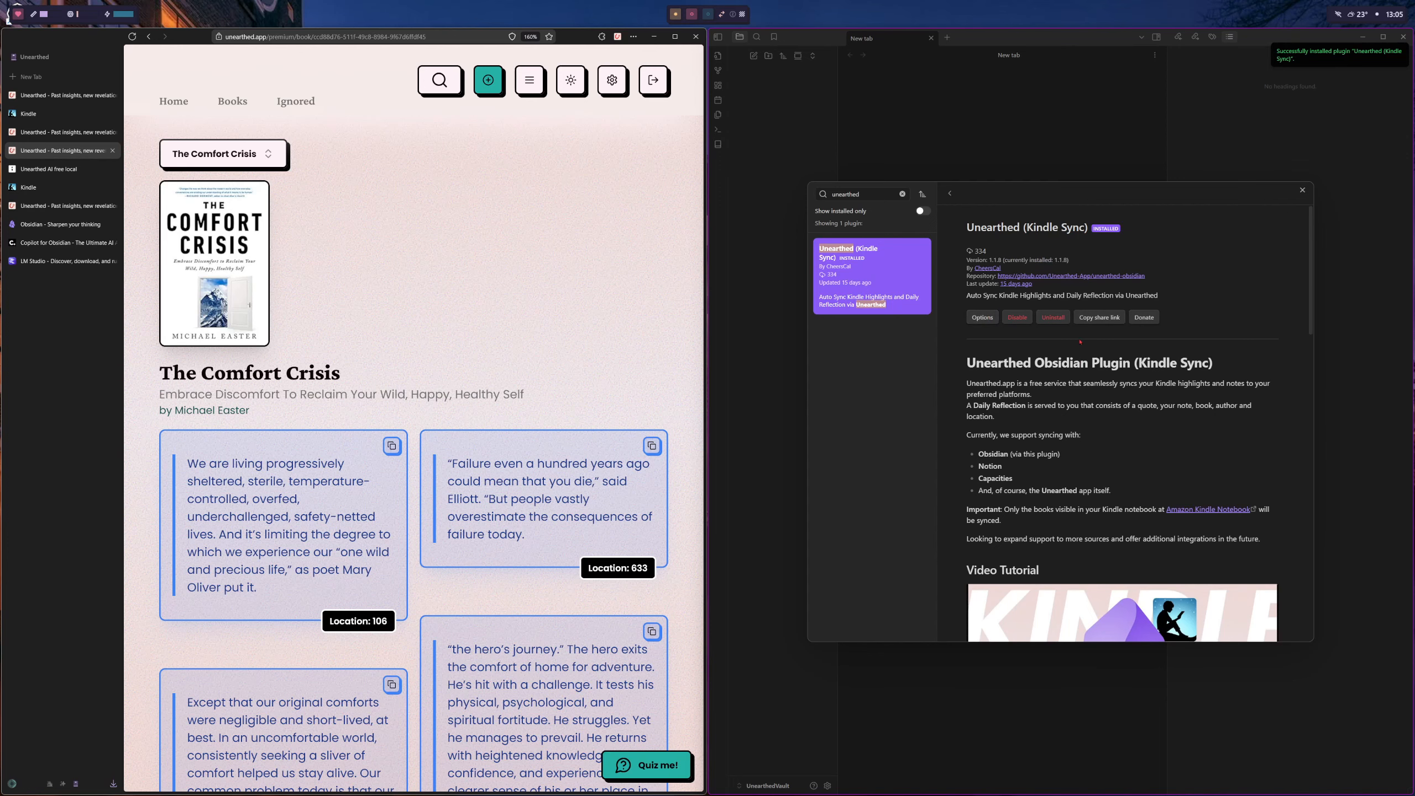
{"action": "left_click", "coordinate": [983, 318]}
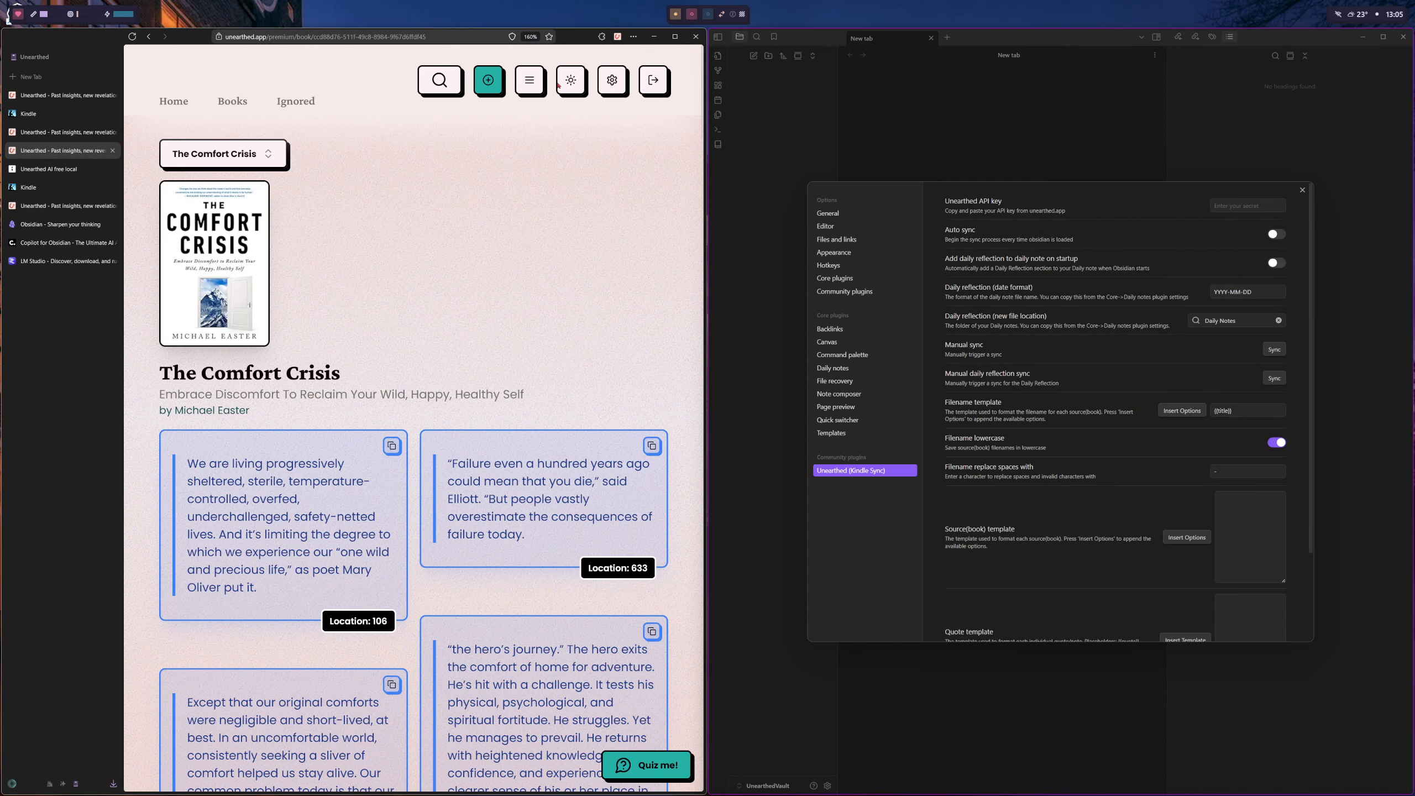
Generate a new API key named "obsidian" in the general settings of the Unearthed web app.
{"action": "left_click", "coordinate": [612, 83]}
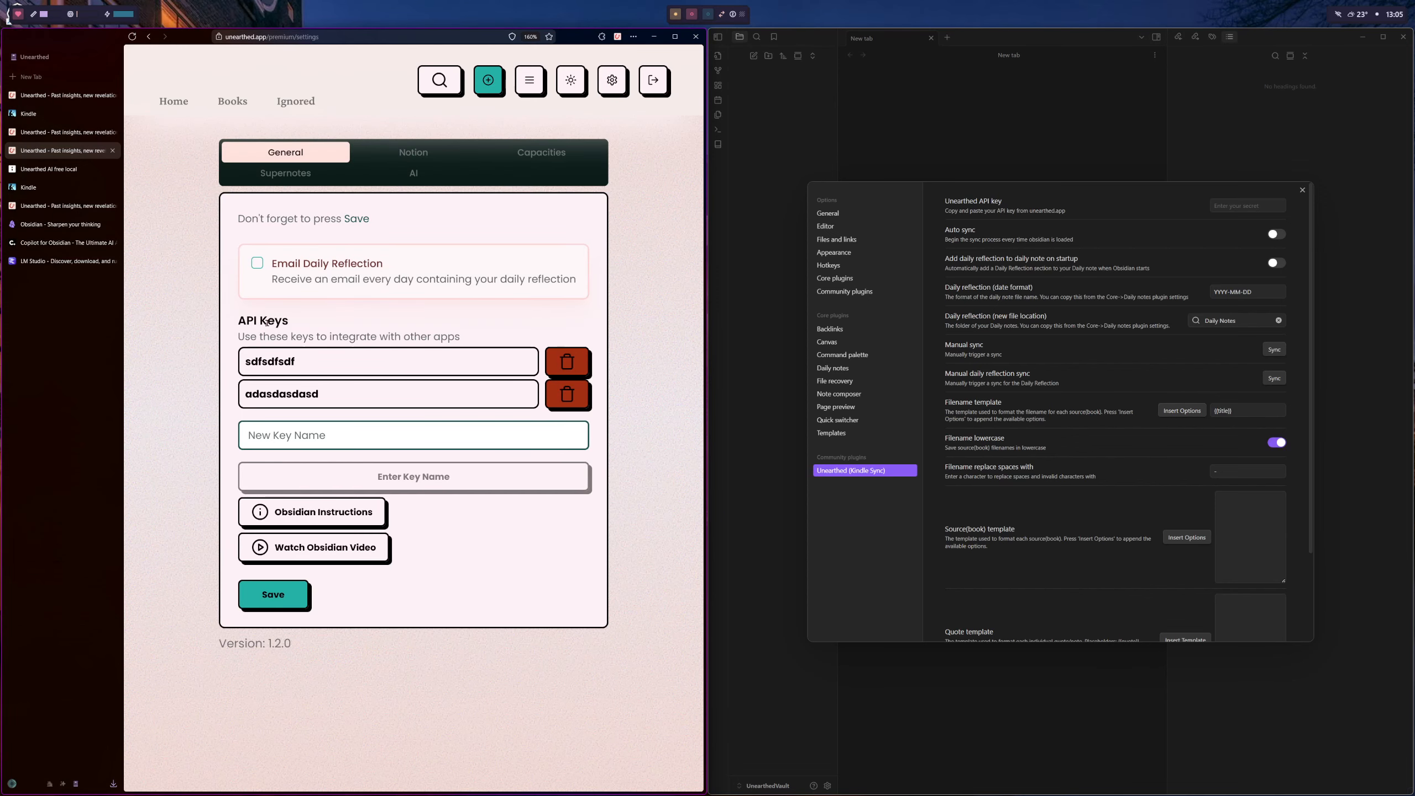
{"action": "left_click_drag", "start_coordinate": [267, 322], "coordinate": [295, 326]}
{"action": "left_click", "coordinate": [299, 327]}
{"action": "left_click", "coordinate": [401, 435]}
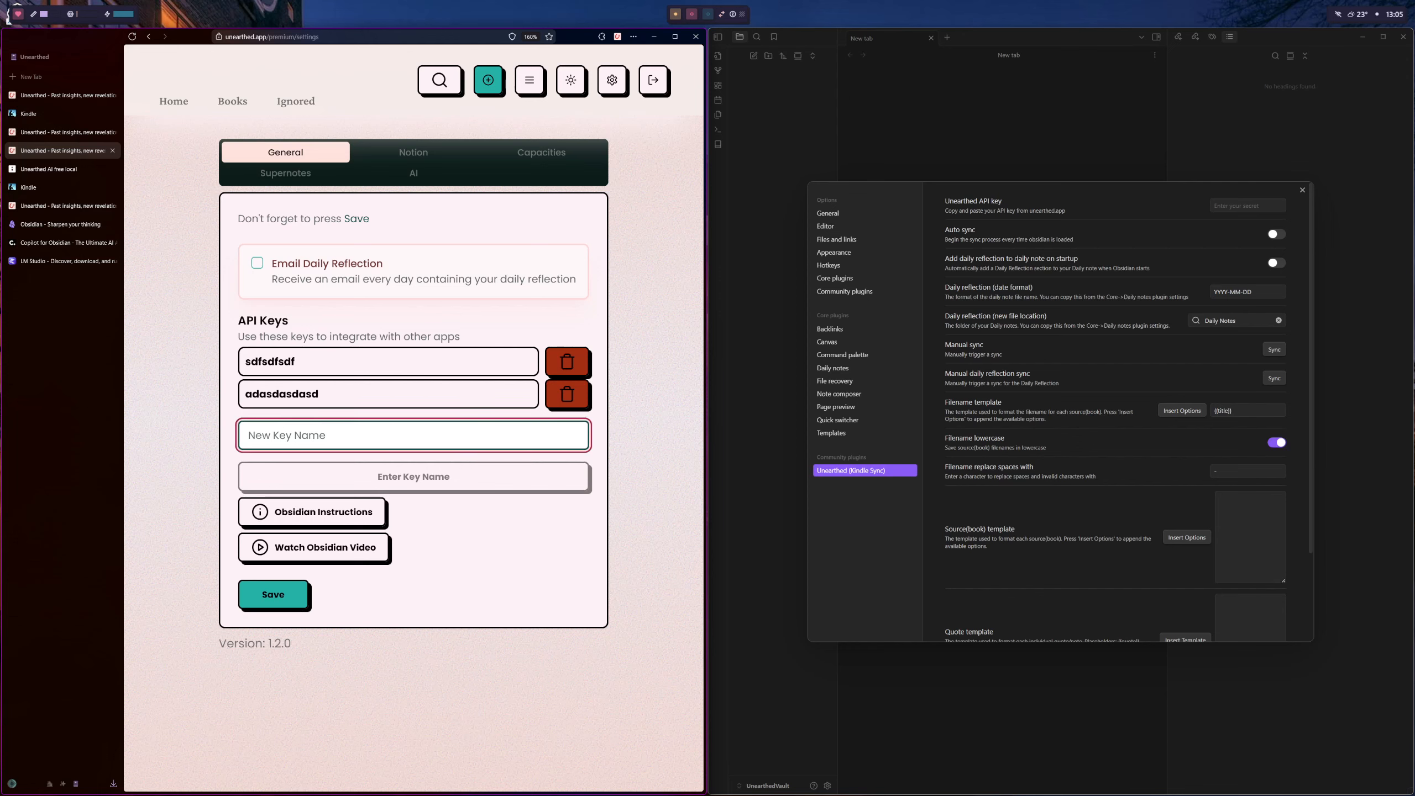
{"action": "type", "text": "obsidian"}
{"action": "left_click", "coordinate": [412, 476]}
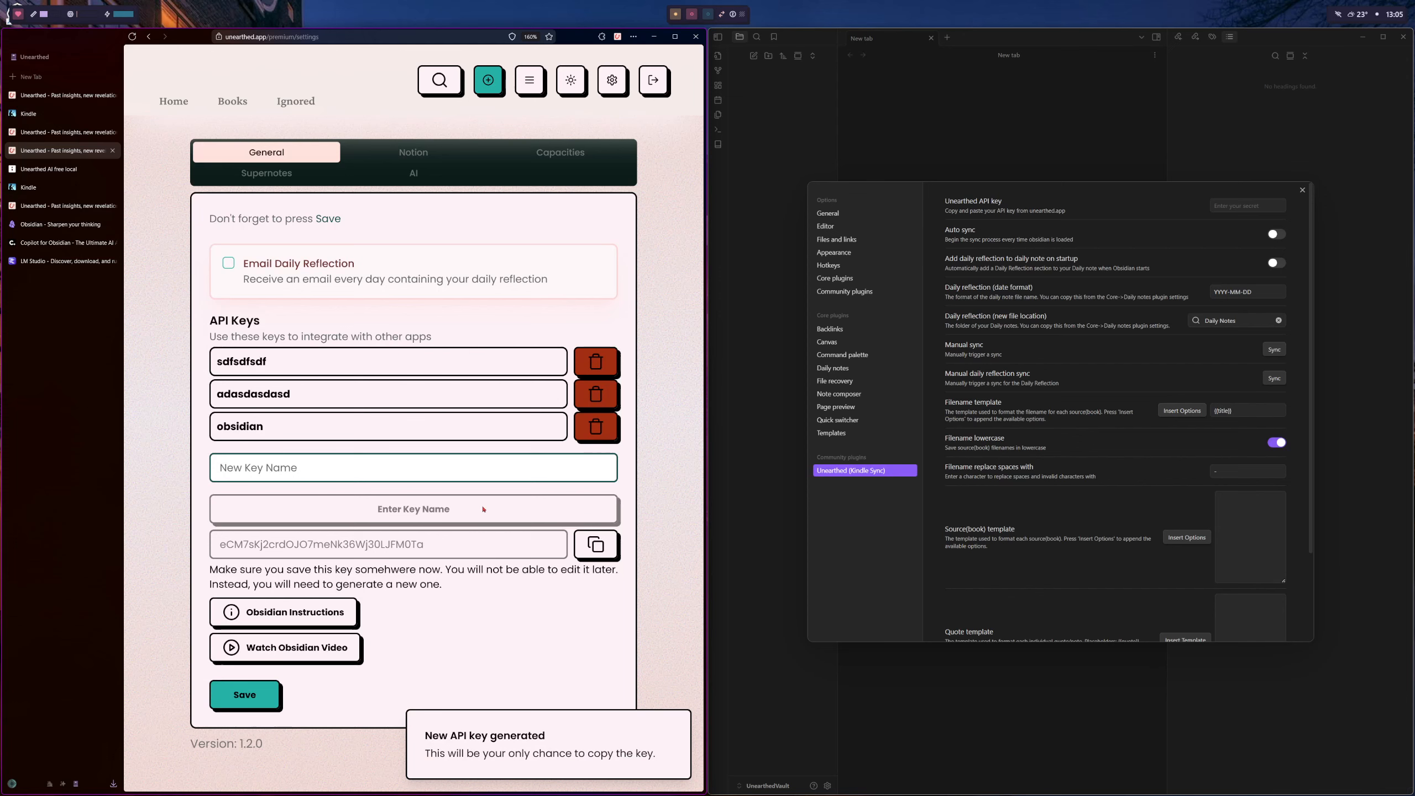
Copy the generated API key and paste it into the Unearthed API key field of the Obsidian plugin.
{"action": "left_click", "coordinate": [595, 544]}
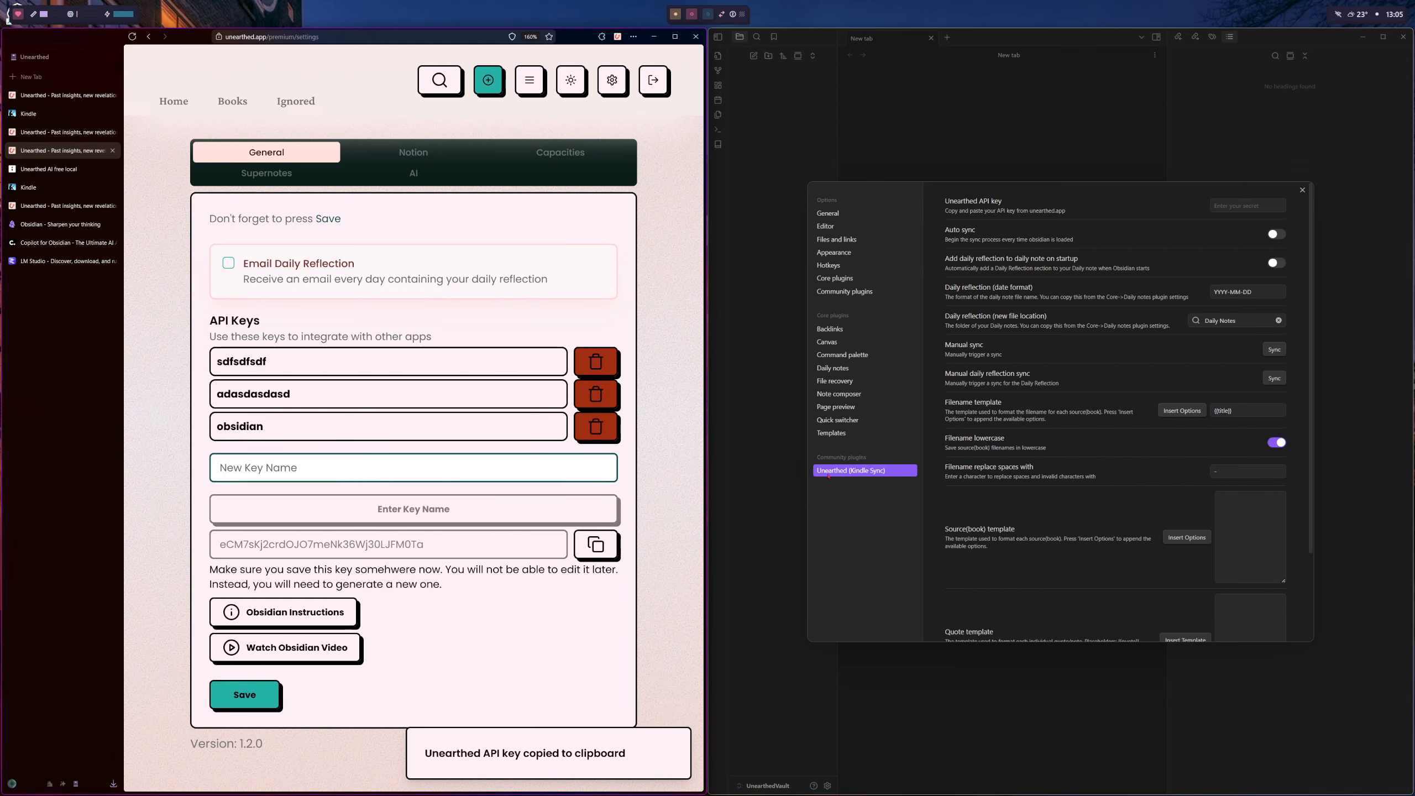
{"action": "left_click", "coordinate": [1257, 204]}
{"action": "left_click", "coordinate": [1258, 204]}
{"action": "key", "text": "ctrl+v"}
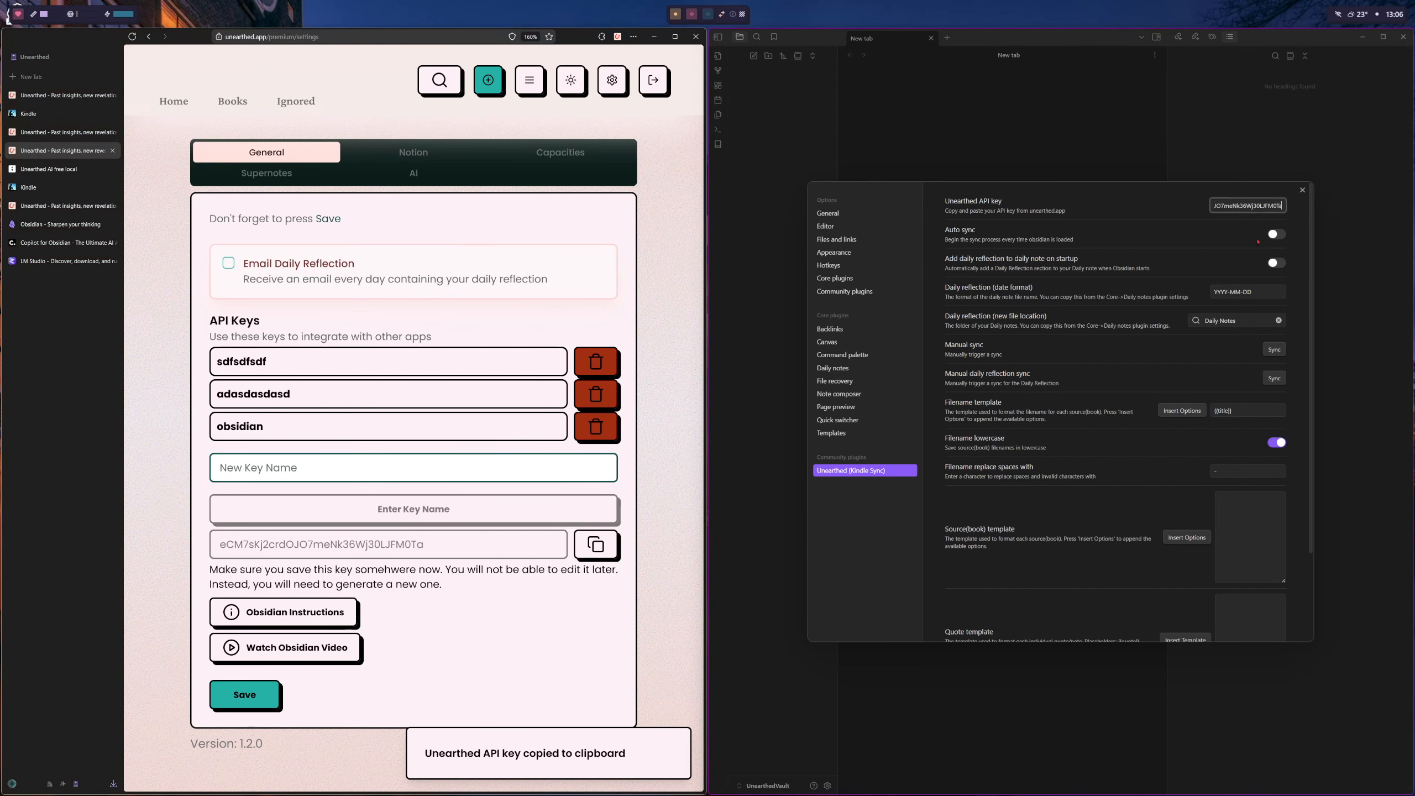
Review the plugin's sync, filename, source and quote template options, and close the Obsidian settings.
{"action": "scroll", "coordinate": [1211, 362], "scroll_direction": "down", "scroll_amount": 3}
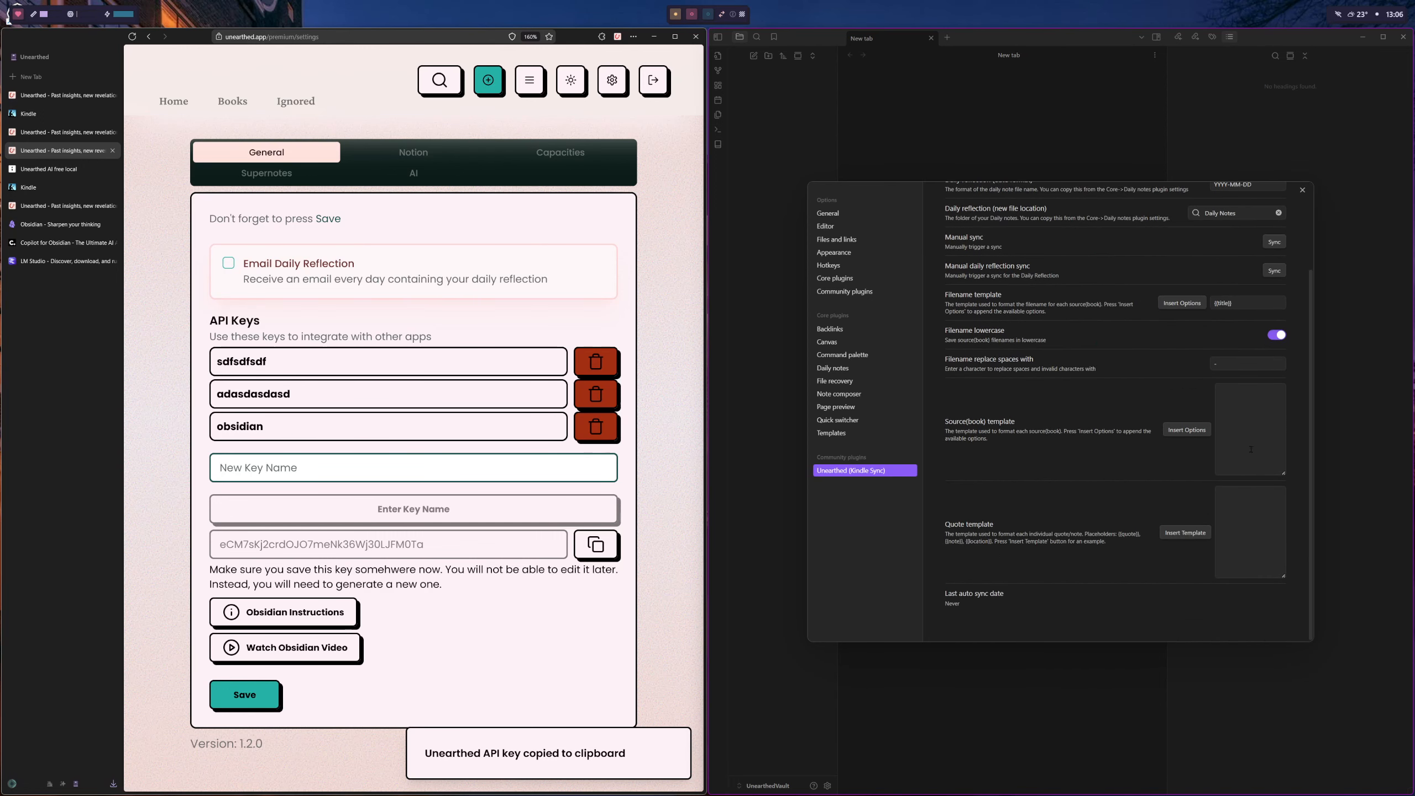
{"action": "left_click", "coordinate": [1248, 441]}
{"action": "left_click", "coordinate": [1280, 553]}
{"action": "scroll", "coordinate": [1224, 514], "scroll_direction": "up", "scroll_amount": 1}
{"action": "scroll", "coordinate": [1224, 514], "scroll_direction": "up", "scroll_amount": 1}
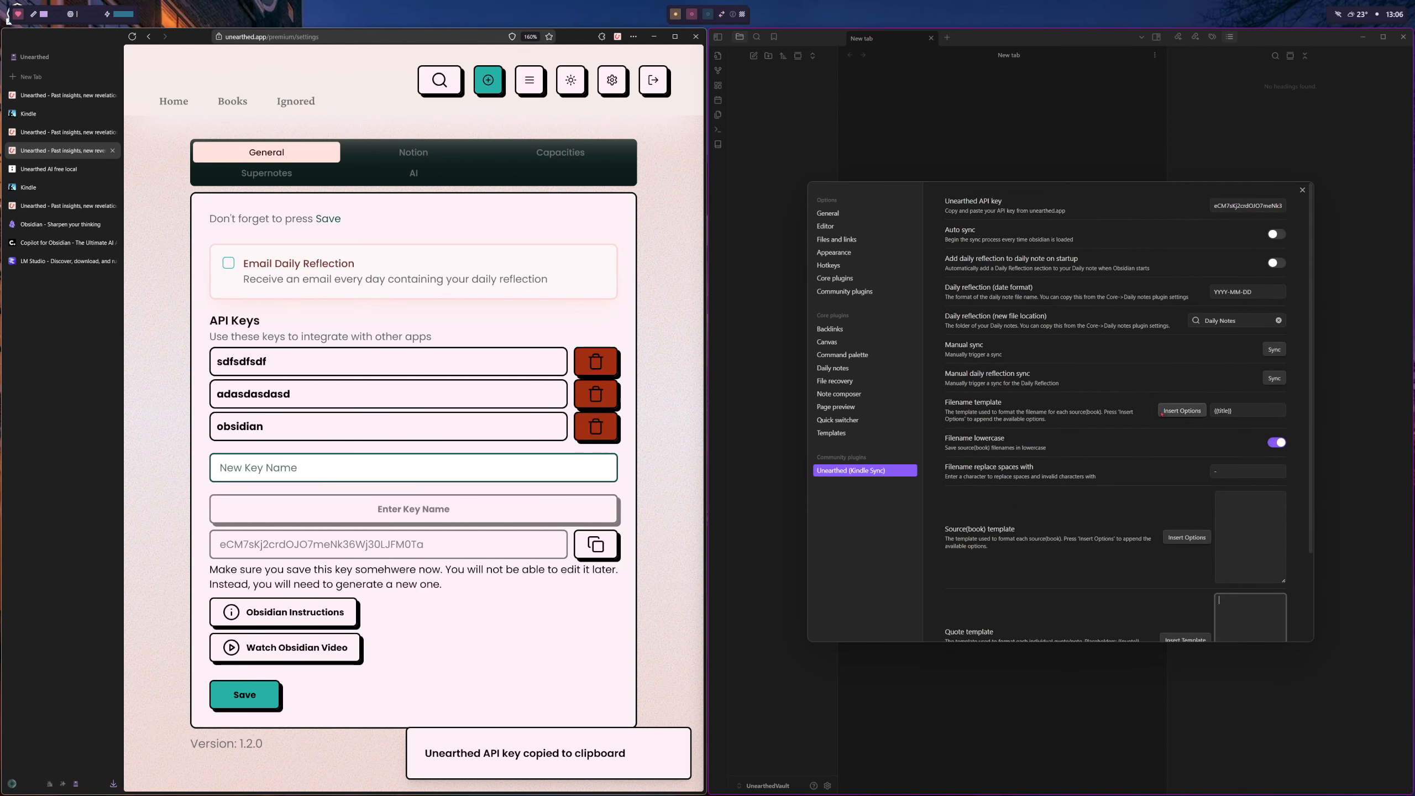
{"action": "left_click", "coordinate": [1302, 190]}
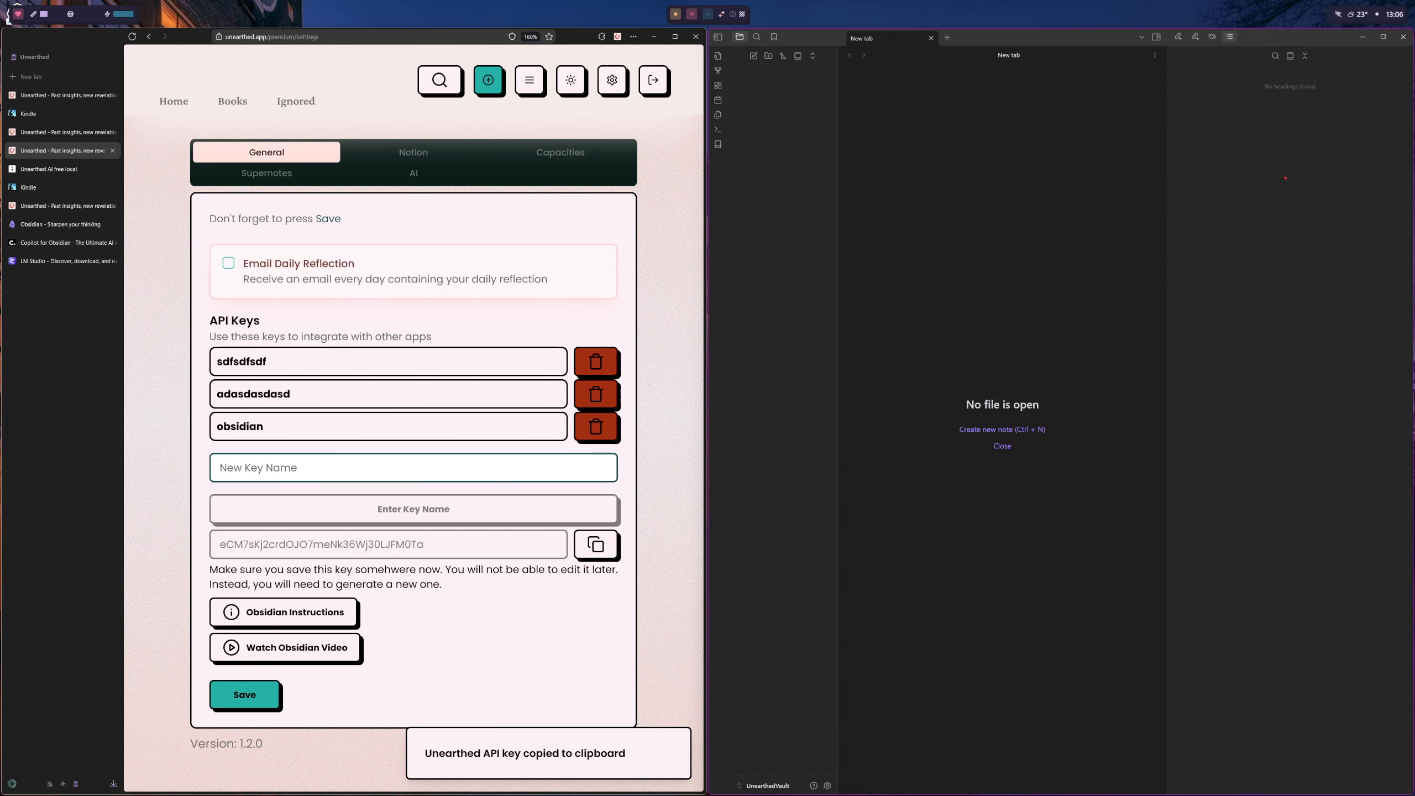
Run the Unearthed sync in the vault and expand the Unearthed folder and its Books subfolder.
{"action": "left_click", "coordinate": [718, 146]}
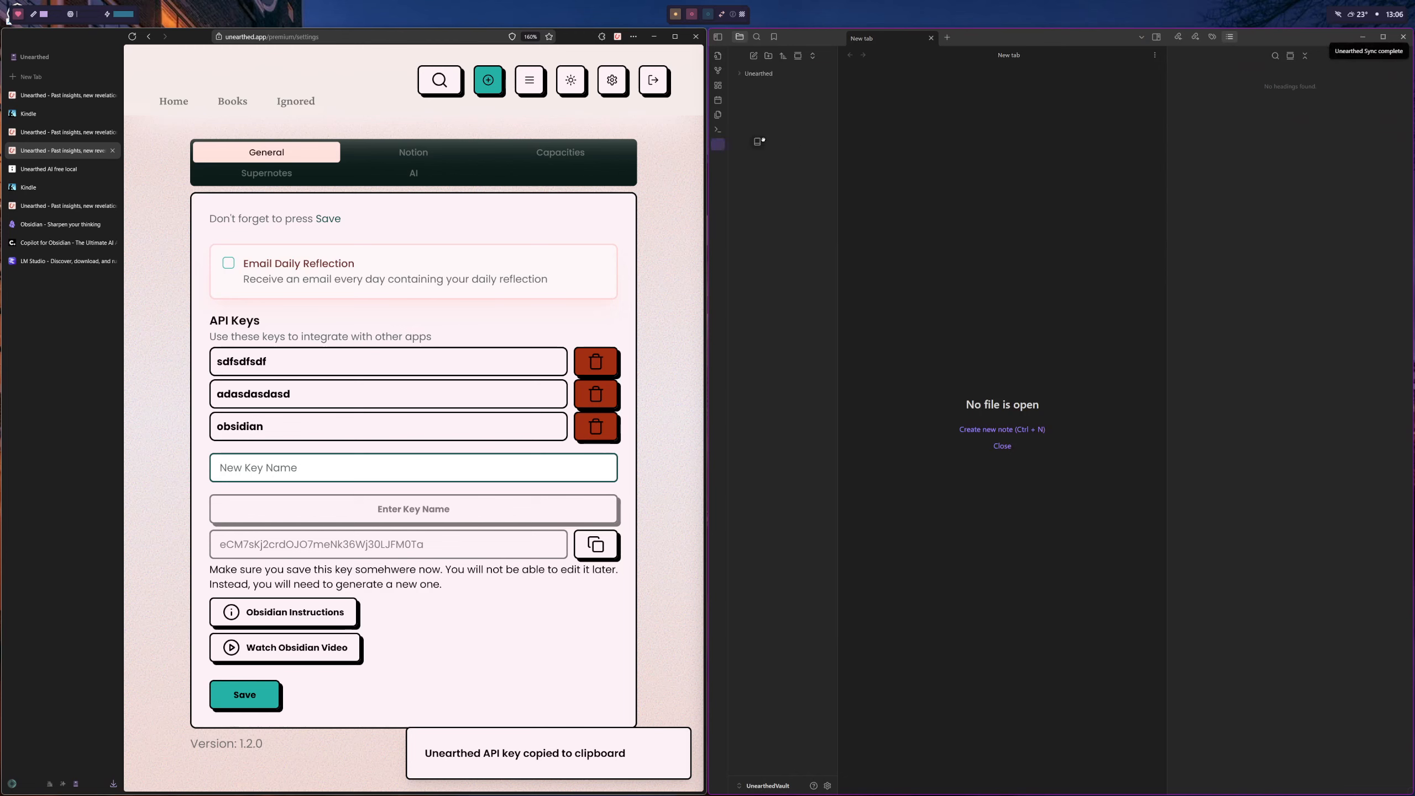
{"action": "left_click", "coordinate": [749, 73]}
{"action": "left_click", "coordinate": [747, 87]}
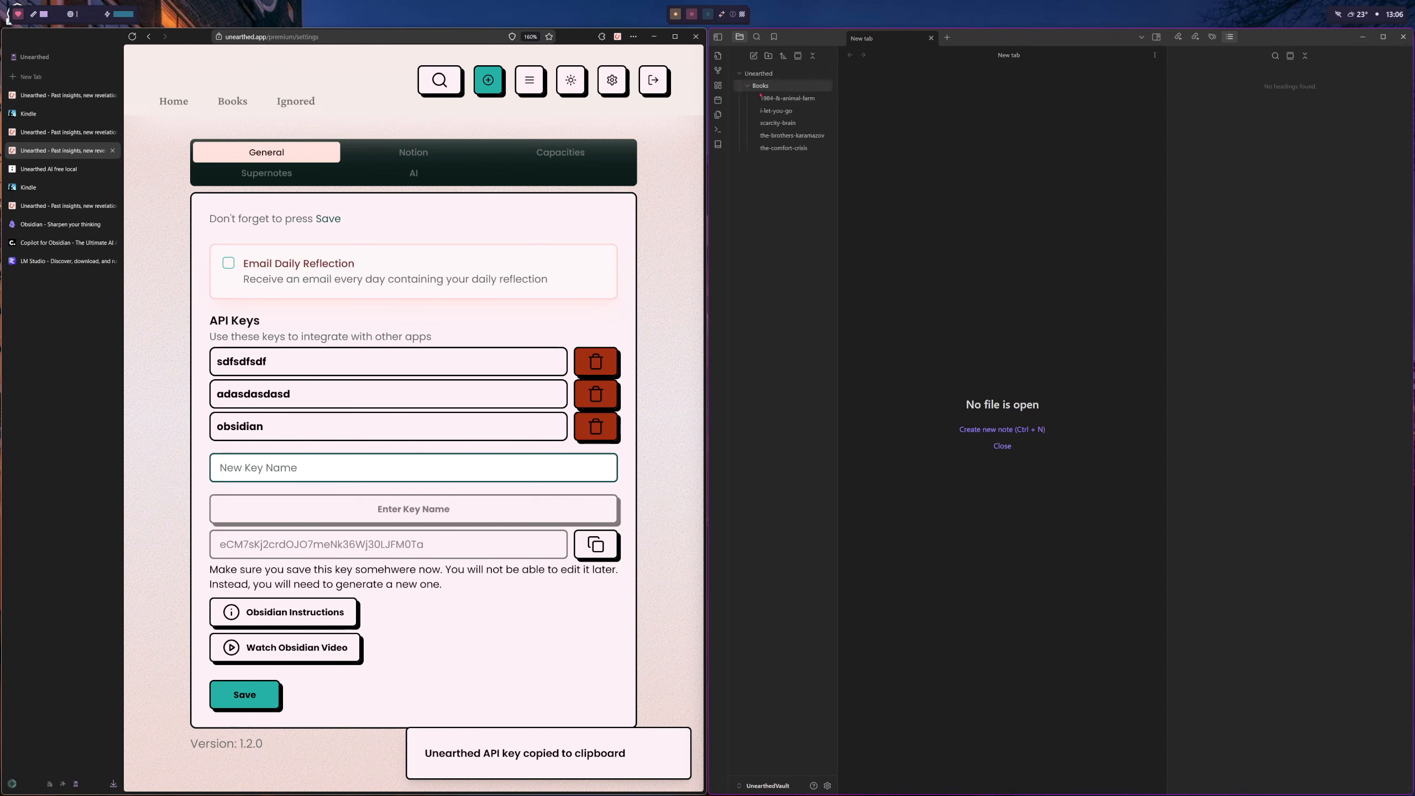
Open the the-comfort-crisis note to look through its synced highlights, and widen the note pane by narrowing the outline sidebar.
{"action": "left_click", "coordinate": [792, 136]}
{"action": "left_click", "coordinate": [800, 148]}
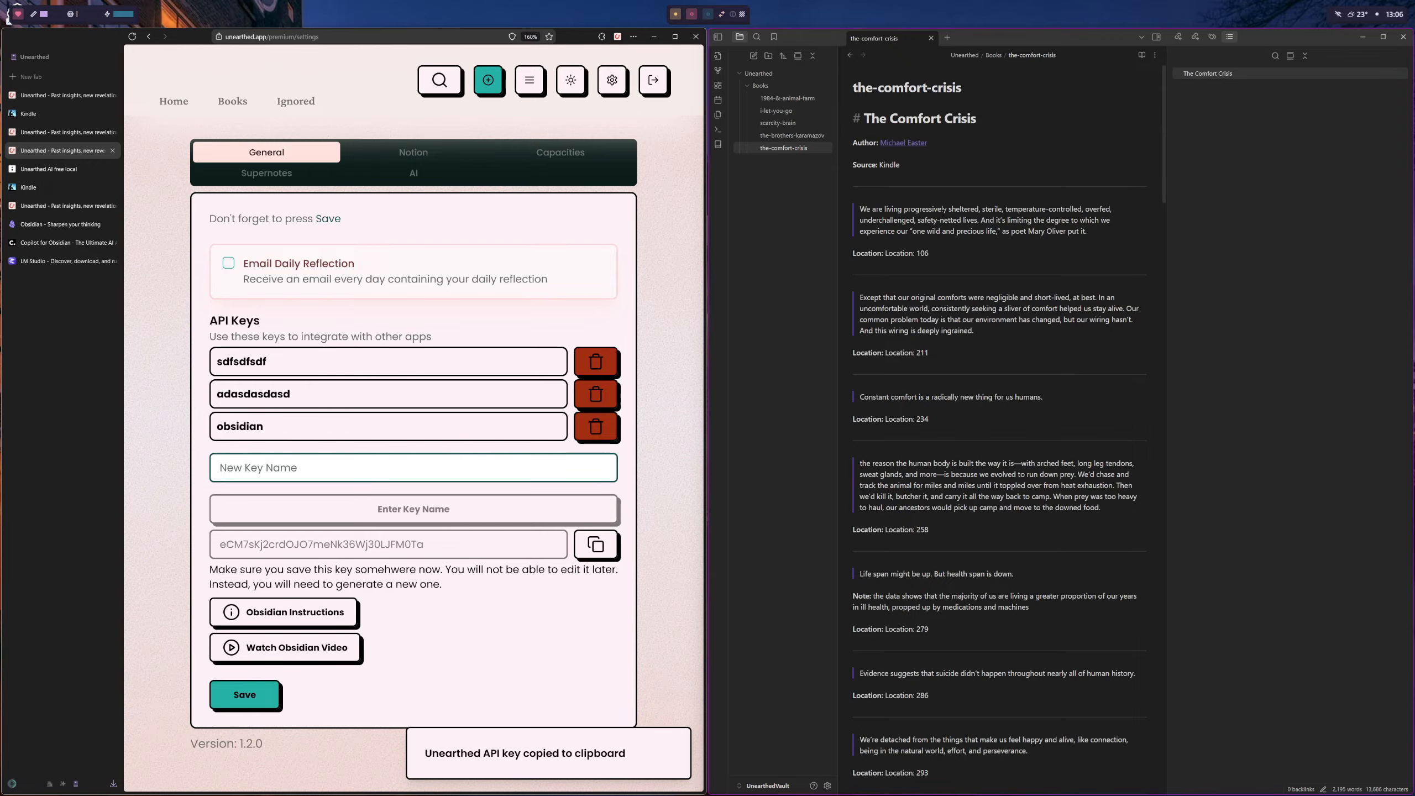
{"action": "scroll", "coordinate": [943, 213], "scroll_direction": "down", "scroll_amount": 15}
{"action": "scroll", "coordinate": [943, 212], "scroll_direction": "down", "scroll_amount": 2}
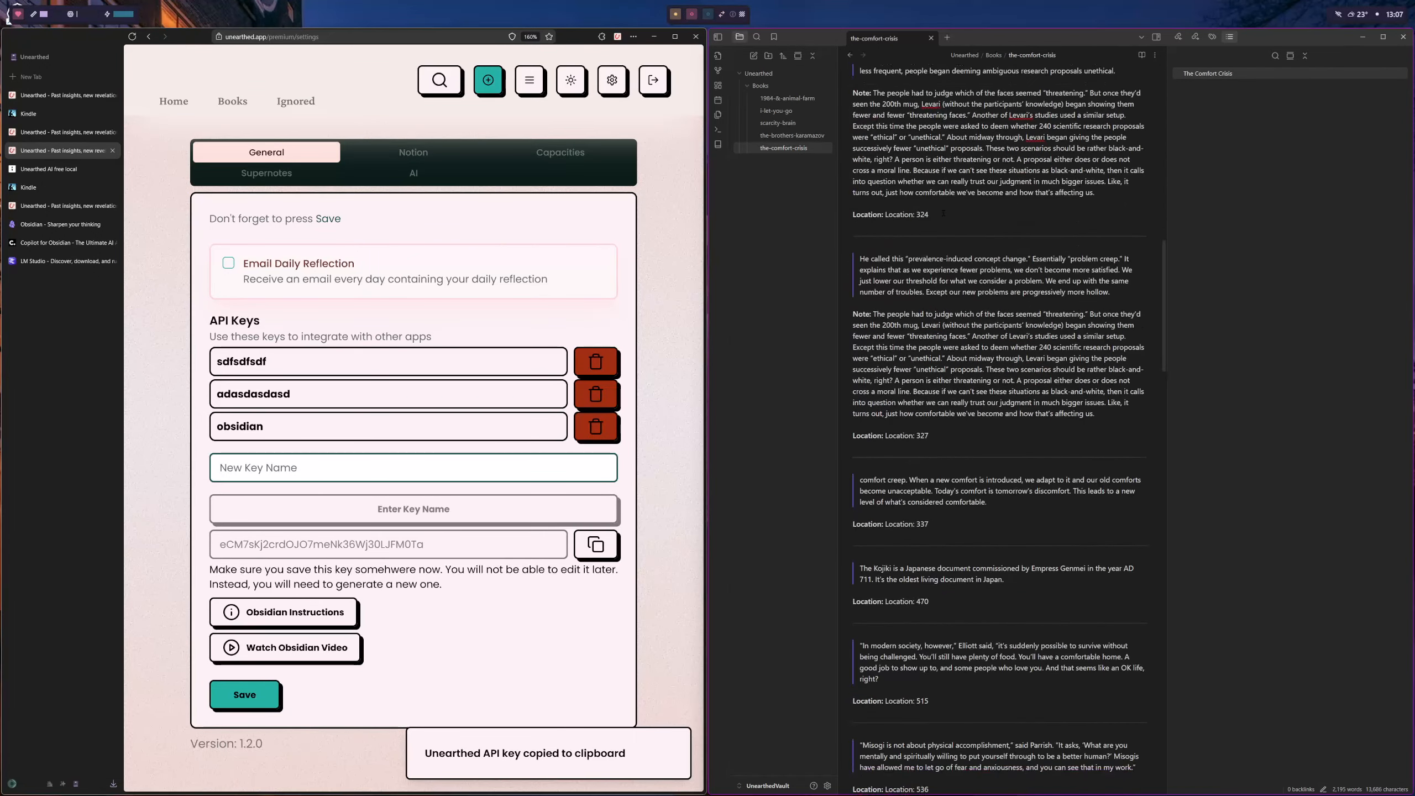
{"action": "left_click_drag", "start_coordinate": [887, 230], "coordinate": [1002, 308]}
{"action": "scroll", "coordinate": [1002, 309], "scroll_direction": "up", "scroll_amount": 15}
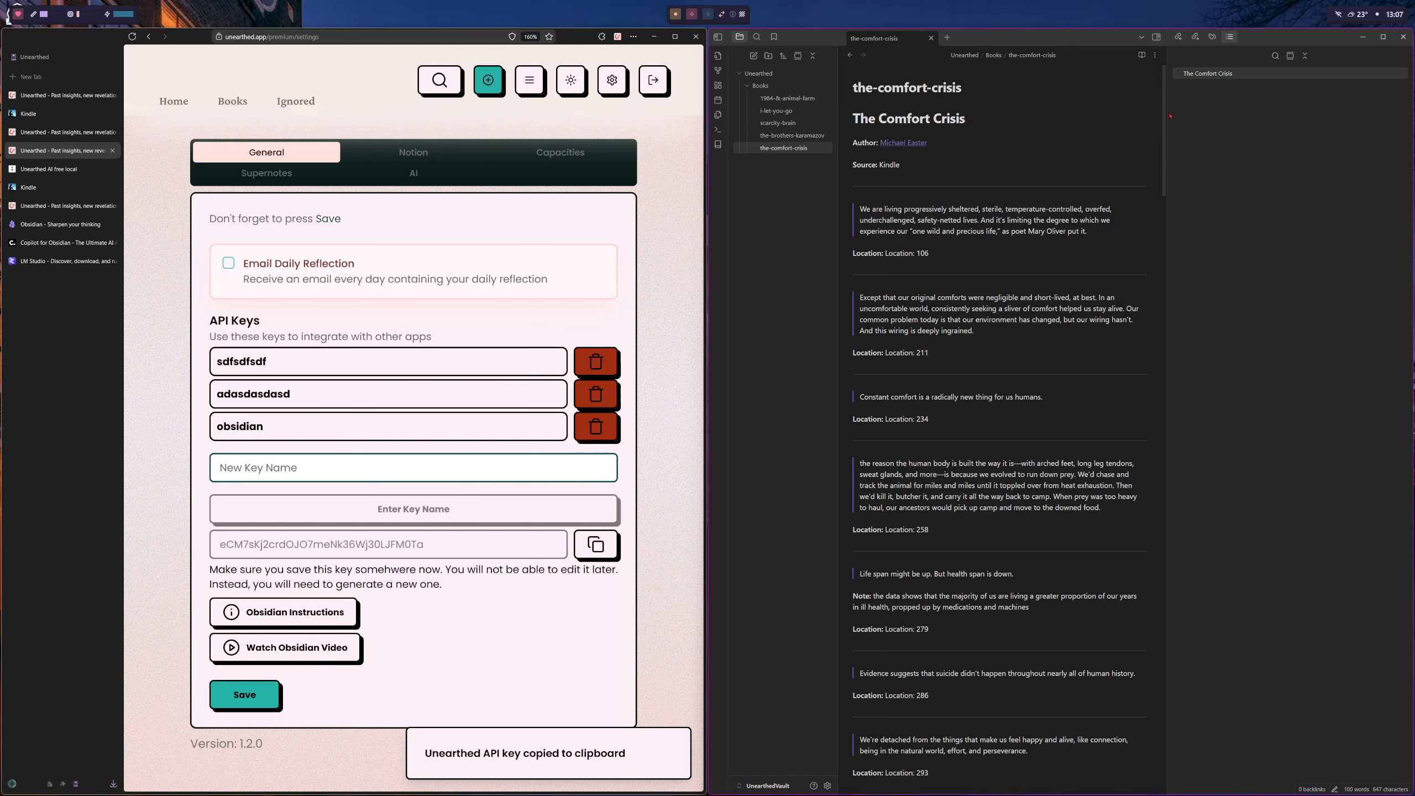
{"action": "left_click_drag", "start_coordinate": [1167, 116], "coordinate": [1275, 115]}
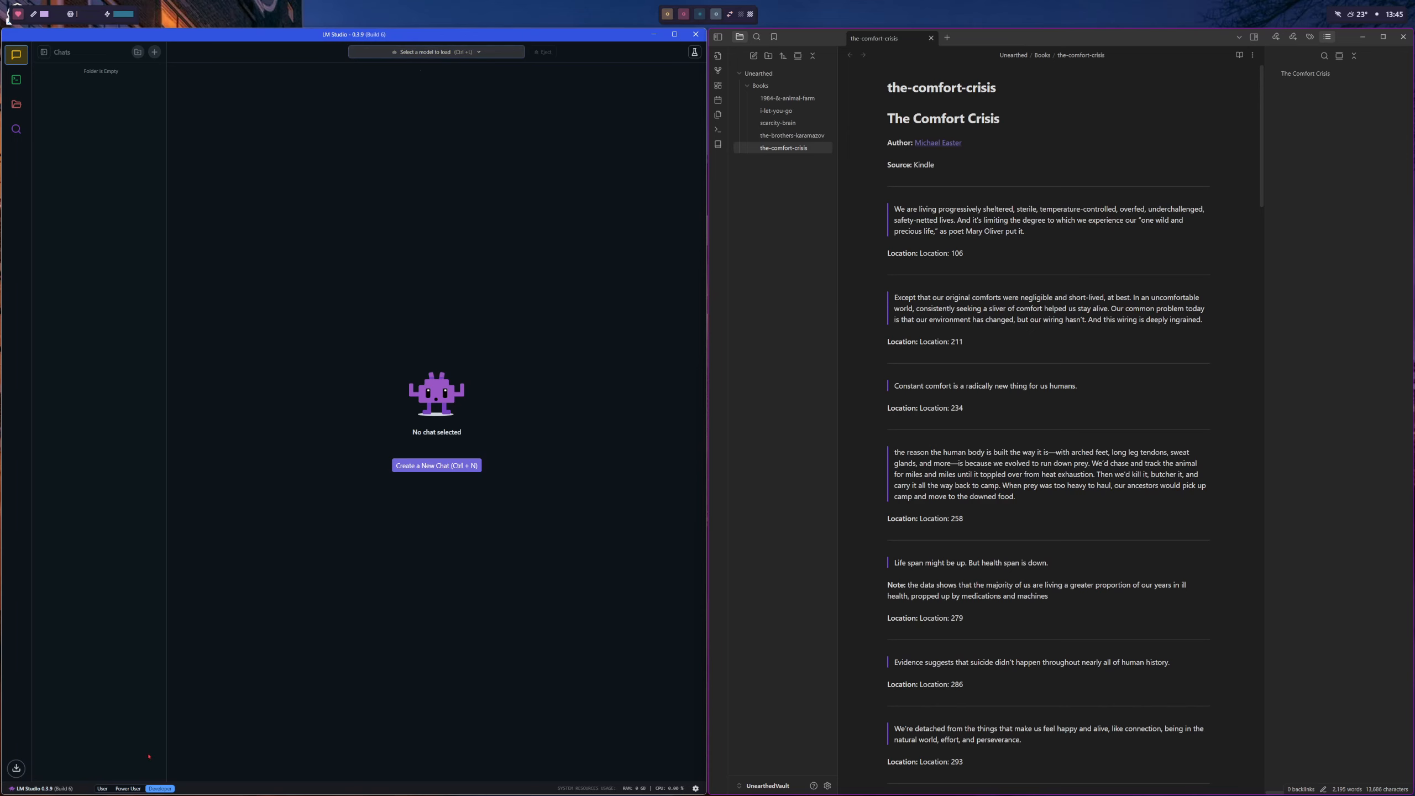
Set the LM Studio interface mode to Developer and open the model search.
{"action": "left_click", "coordinate": [132, 788]}
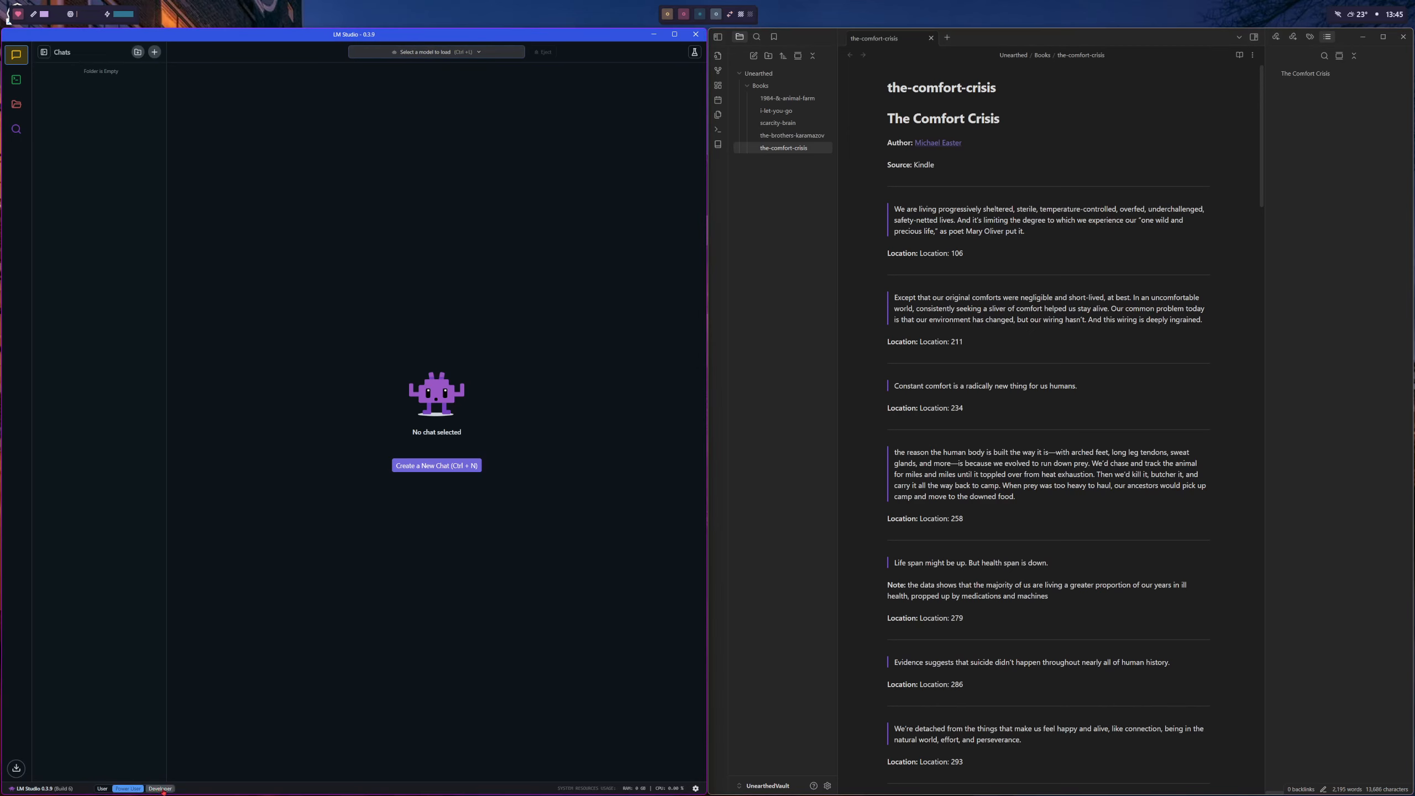
{"action": "left_click", "coordinate": [162, 789]}
{"action": "left_click", "coordinate": [16, 129]}
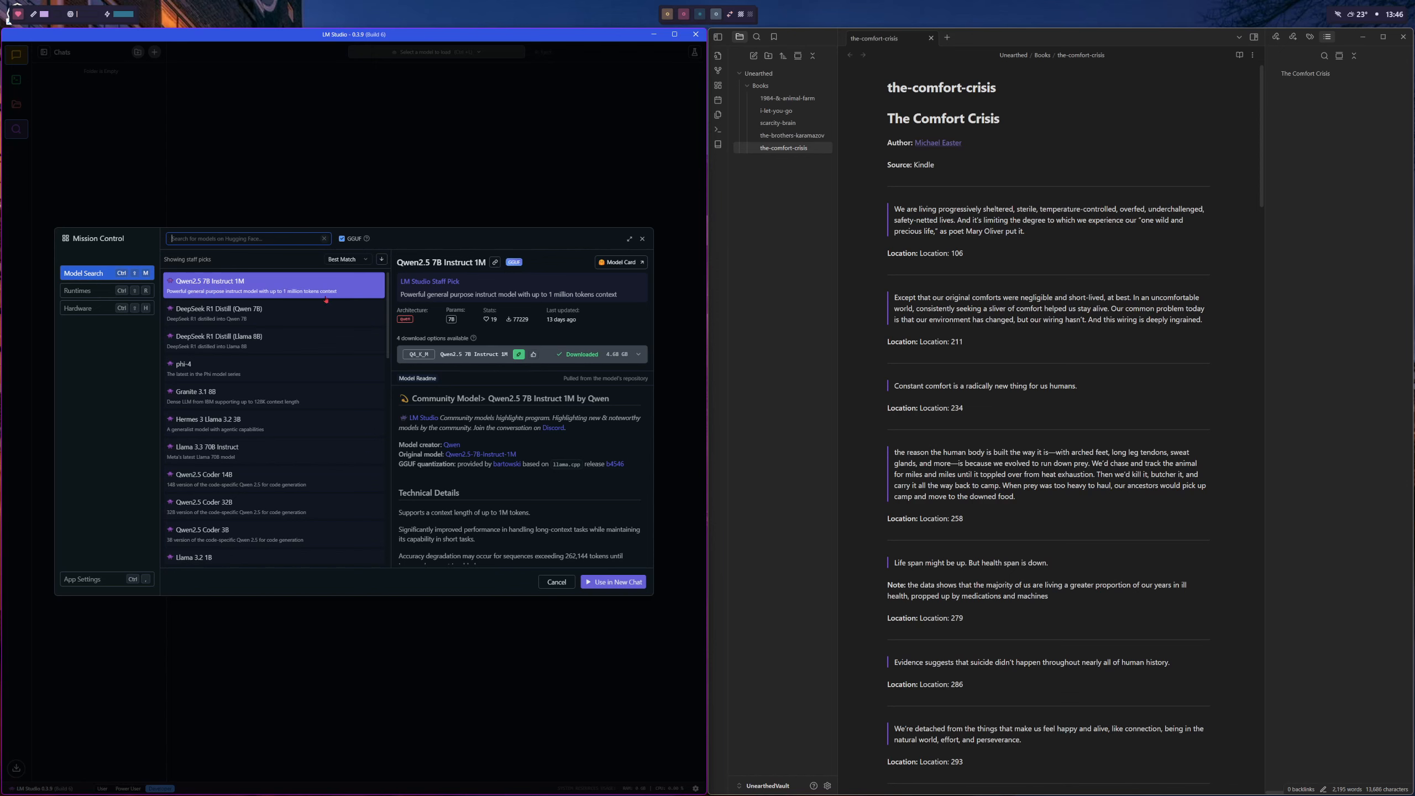
View the details of the phi-4 and Granite 3.1 8B models, and select Qwen2.5 7B Instruct 1M.
{"action": "left_click", "coordinate": [334, 368]}
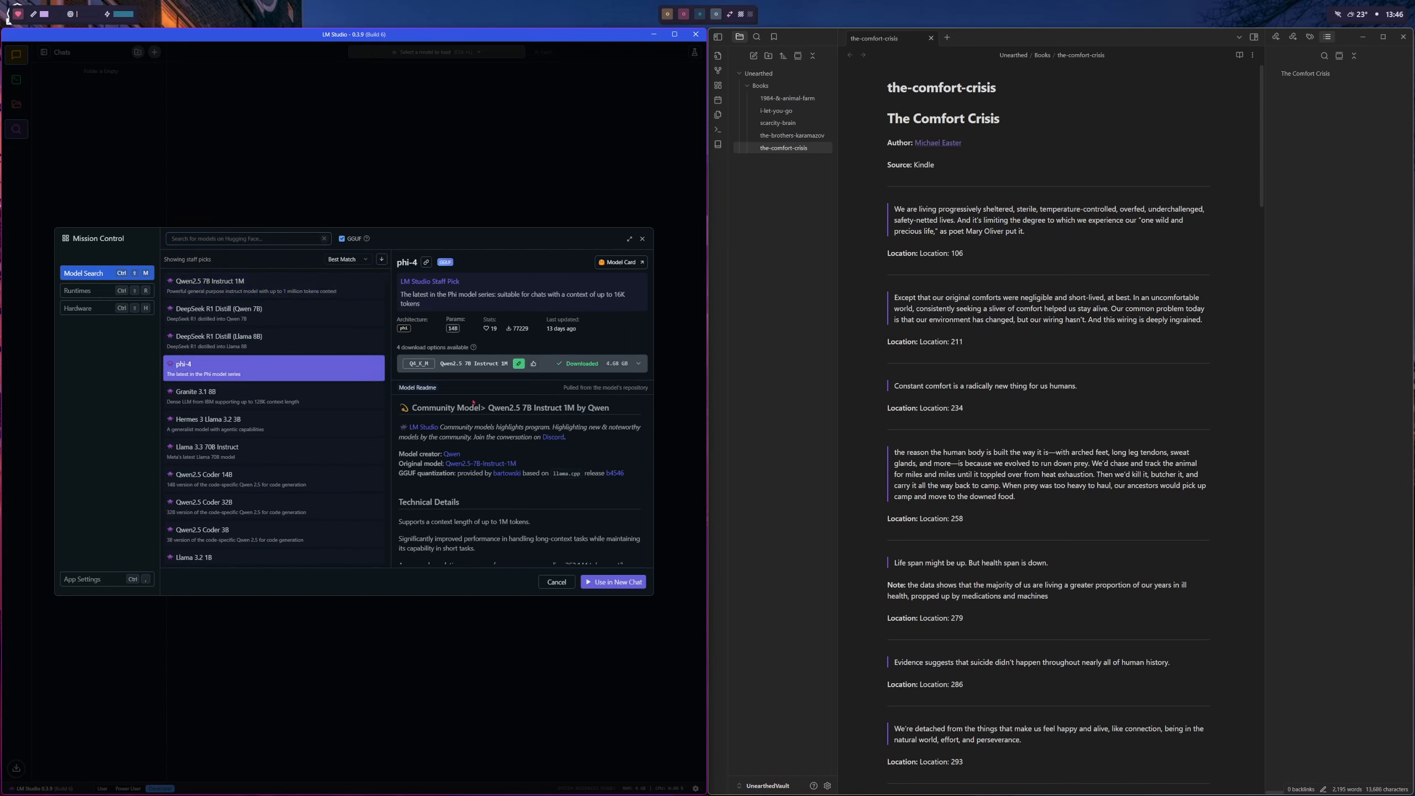
{"action": "key", "text": "Down"}
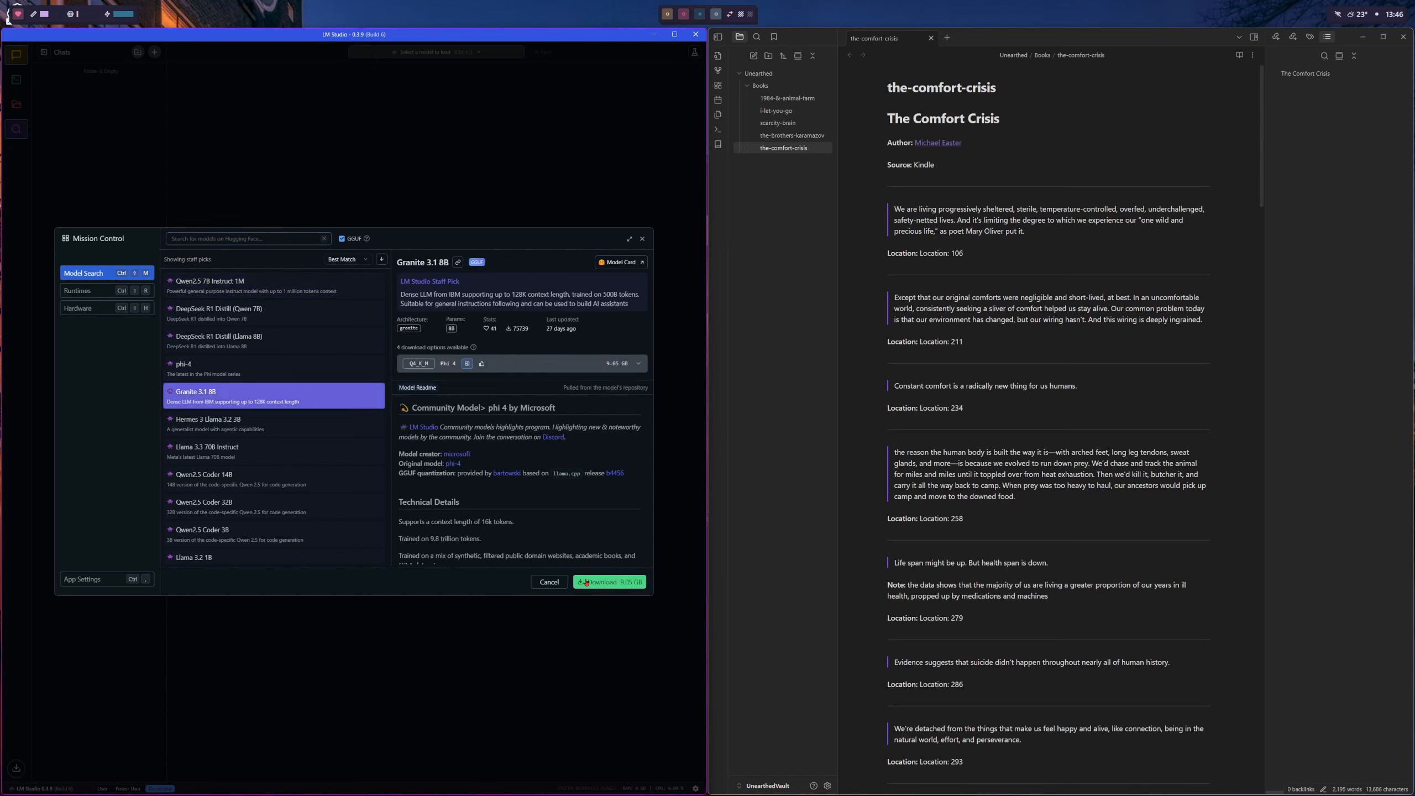
{"action": "left_click", "coordinate": [255, 286]}
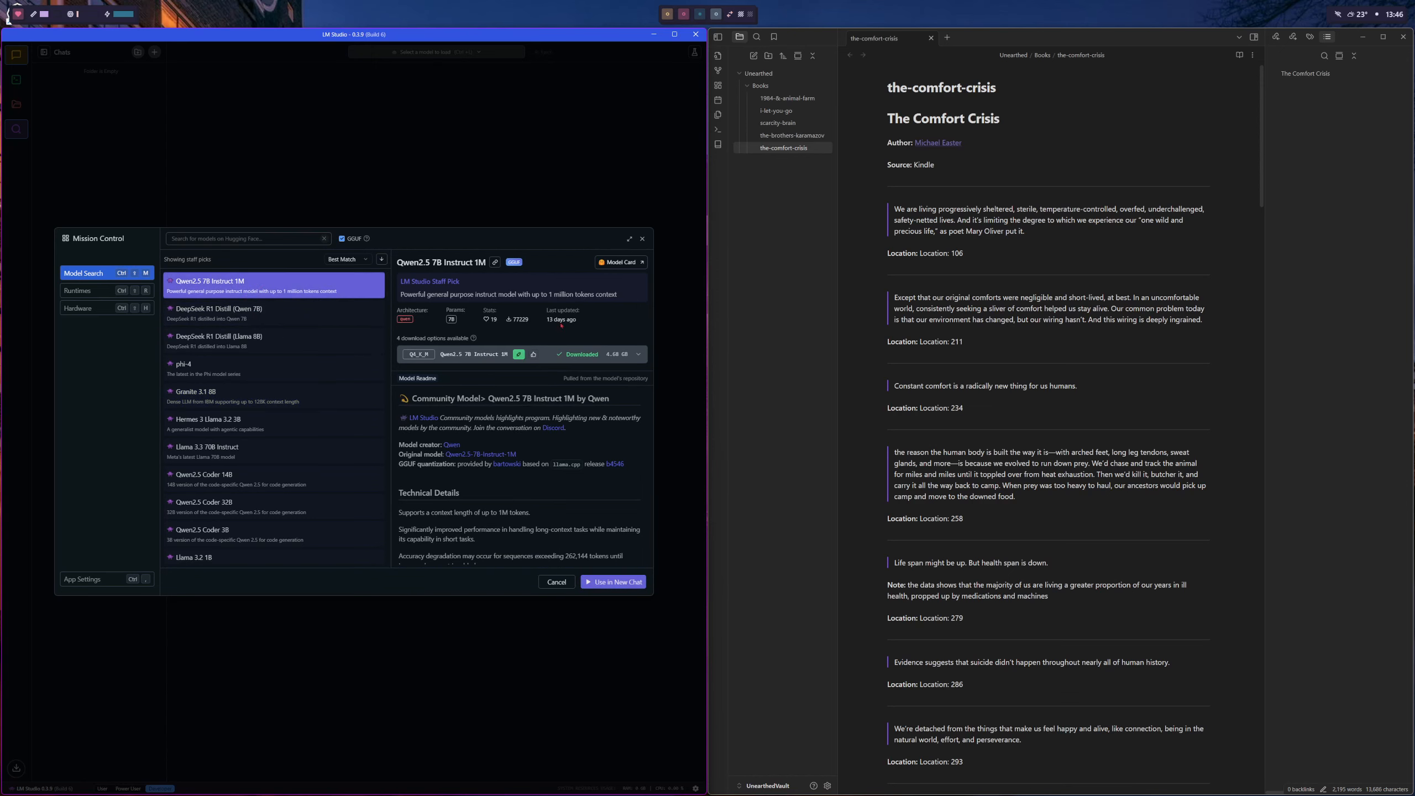
Close the model search and open the list of downloaded models available to load.
{"action": "left_click", "coordinate": [643, 240]}
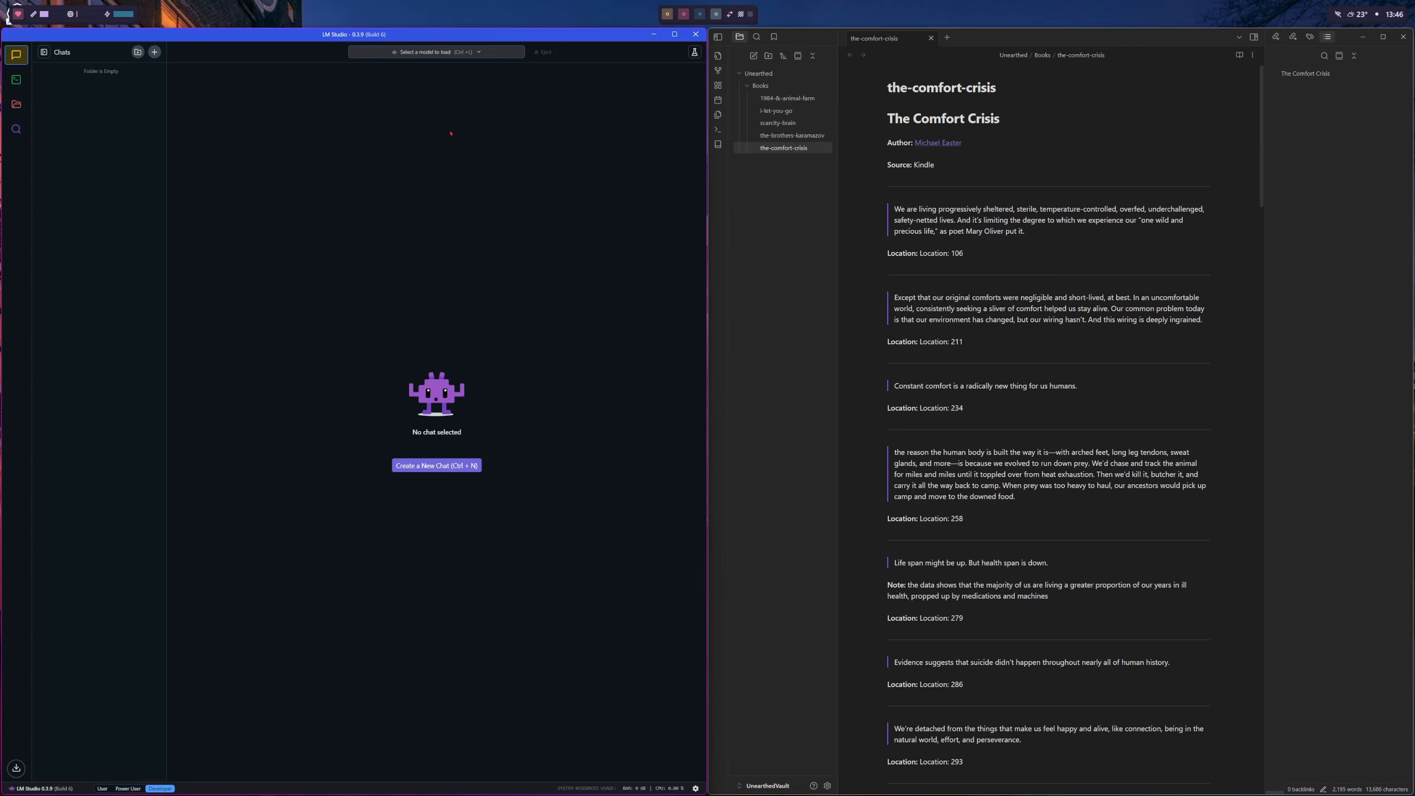
{"action": "left_click", "coordinate": [429, 56]}
{"action": "left_click", "coordinate": [247, 169]}
{"action": "left_click", "coordinate": [435, 52]}
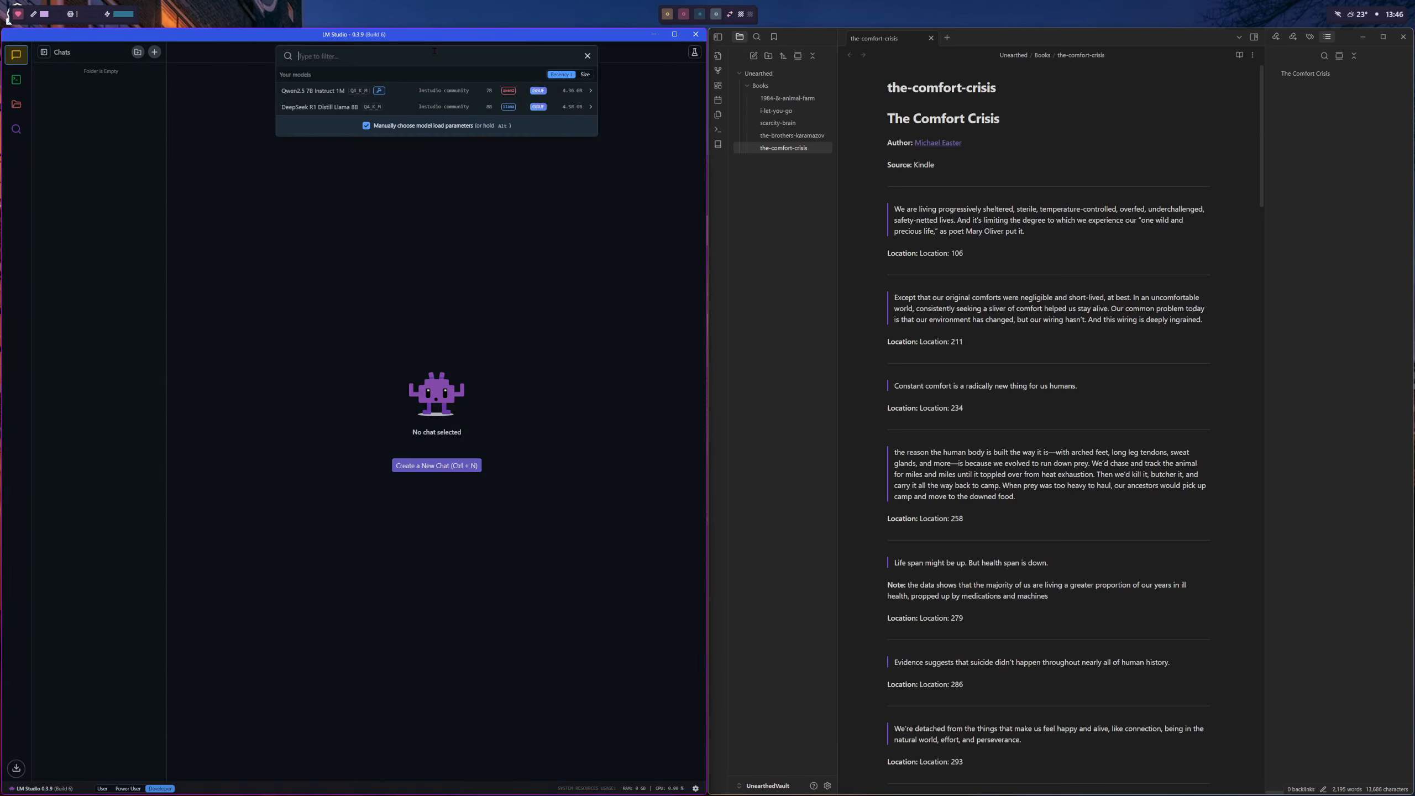
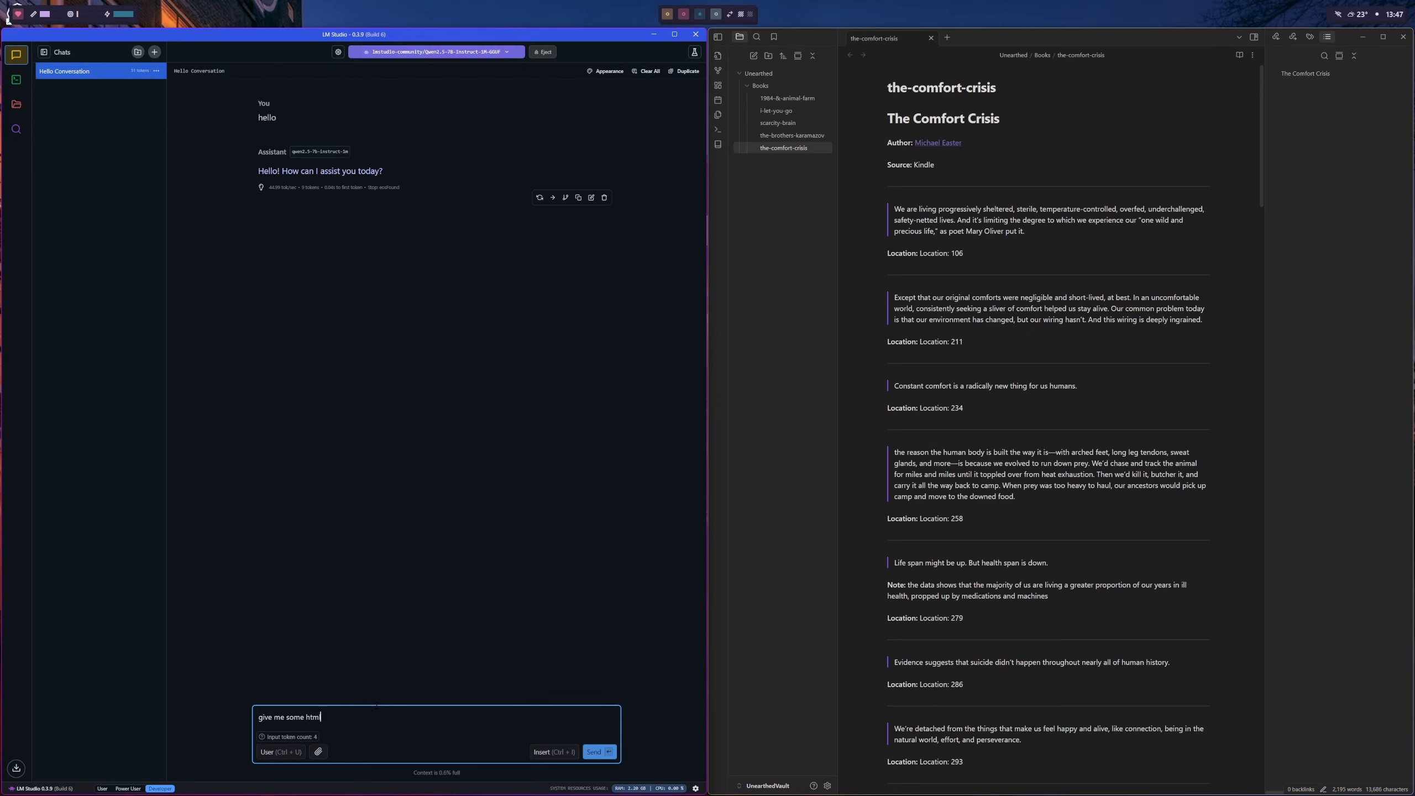
Send the prompt "give me some html code for a simple table", stop the reply while it is generating, and eject the model.
{"action": "type", "text": "l code for a simple table"}
{"action": "key", "text": "Return"}
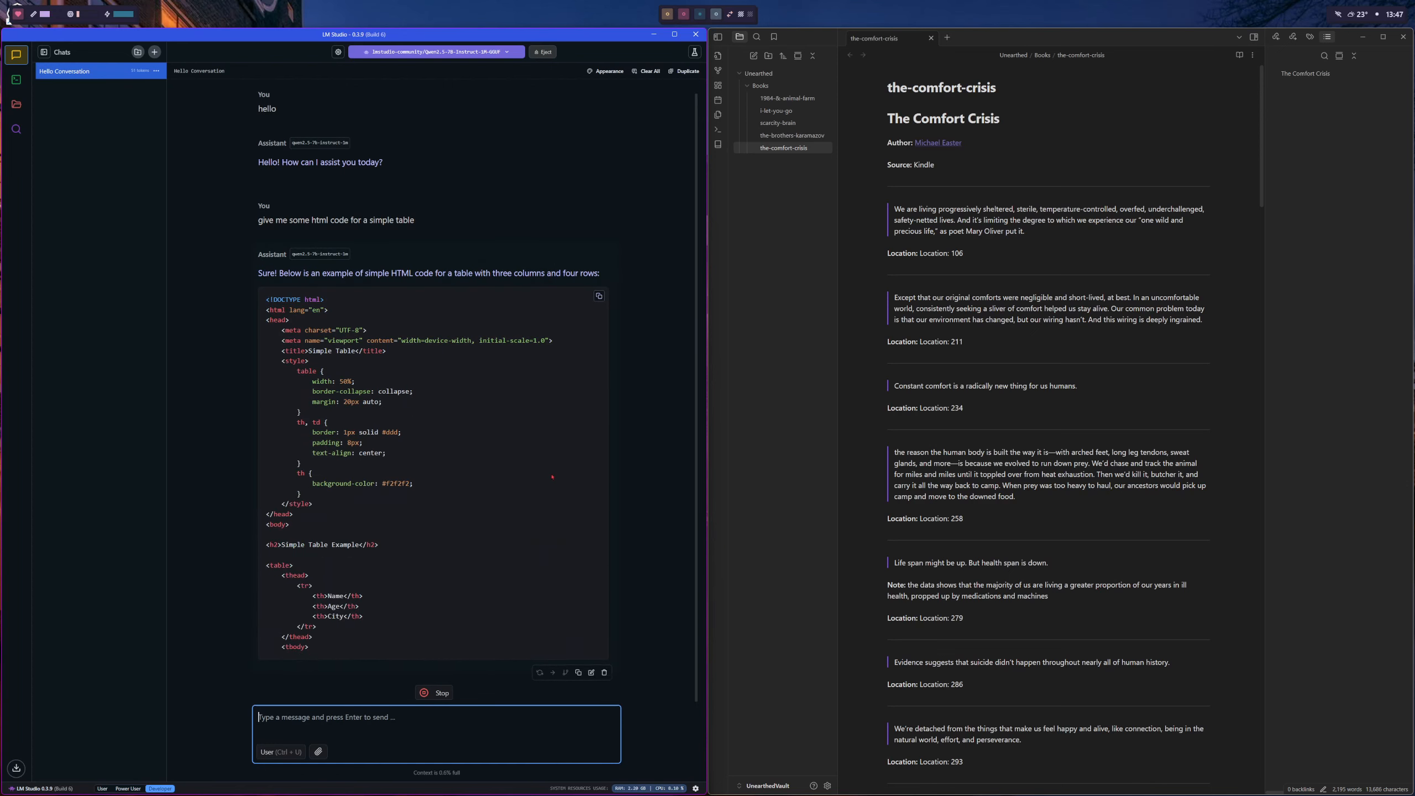
{"action": "left_click", "coordinate": [433, 693]}
{"action": "scroll", "coordinate": [396, 432], "scroll_direction": "up", "scroll_amount": 5}
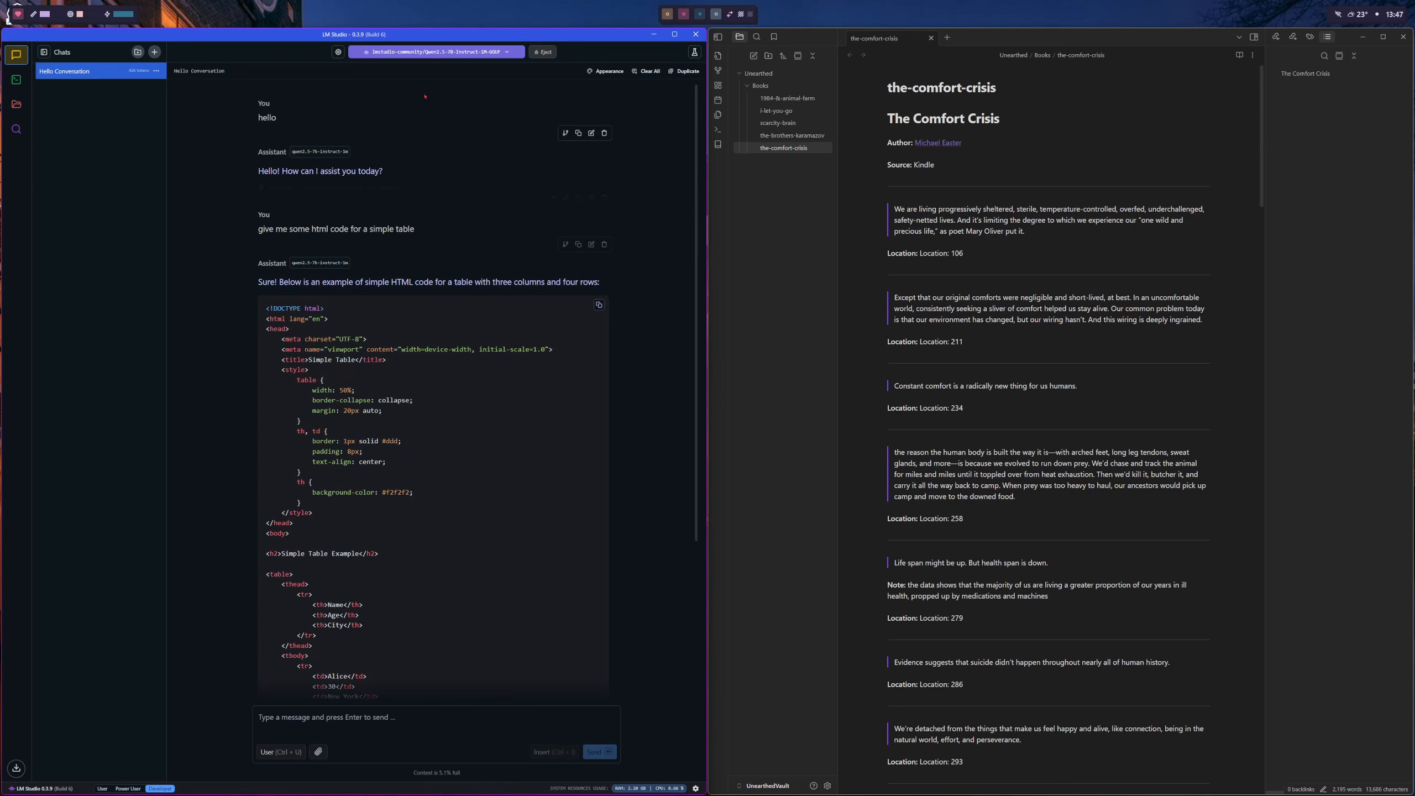
{"action": "left_click", "coordinate": [543, 52]}
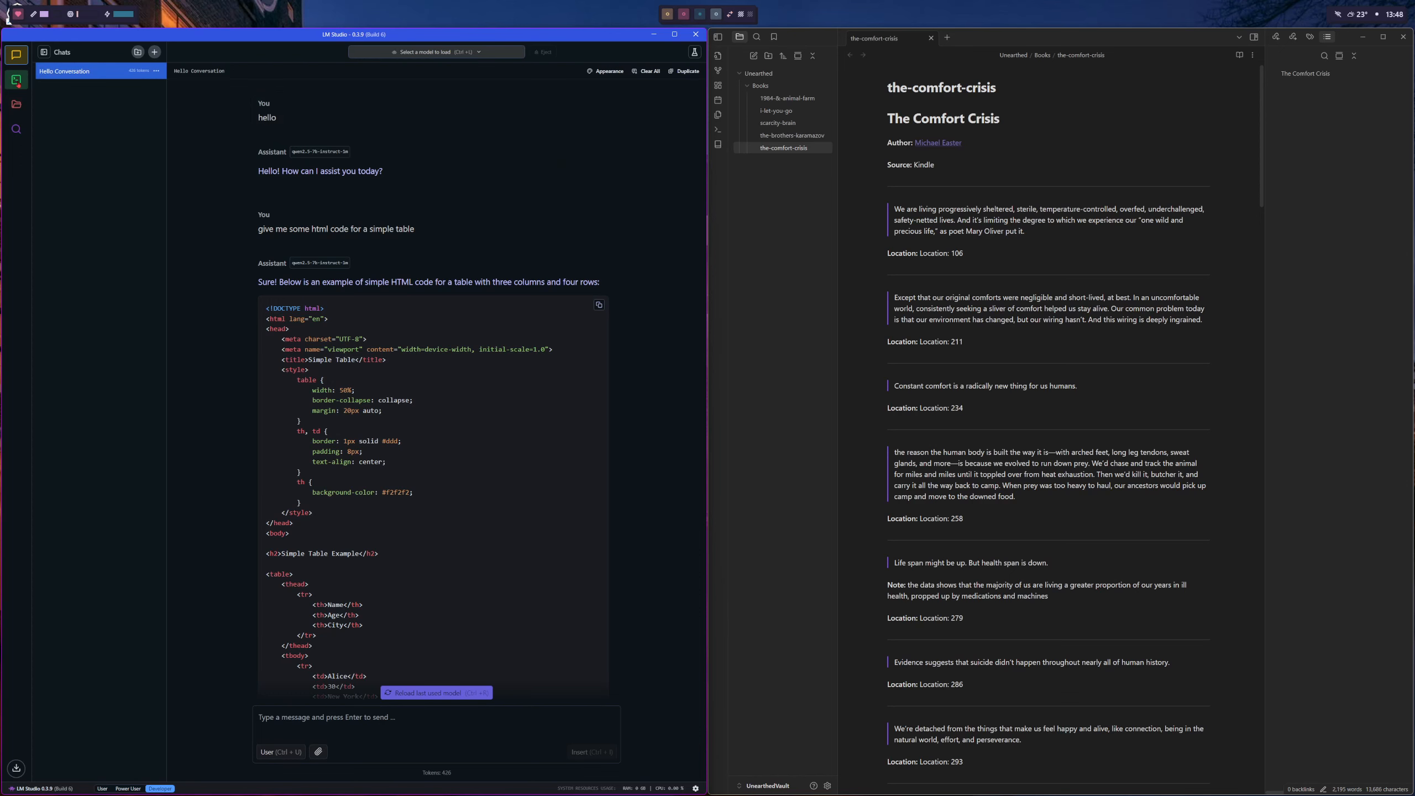
Compare the developer server page with the Power User and User interface modes, and return to Developer mode.
{"action": "left_click", "coordinate": [17, 83]}
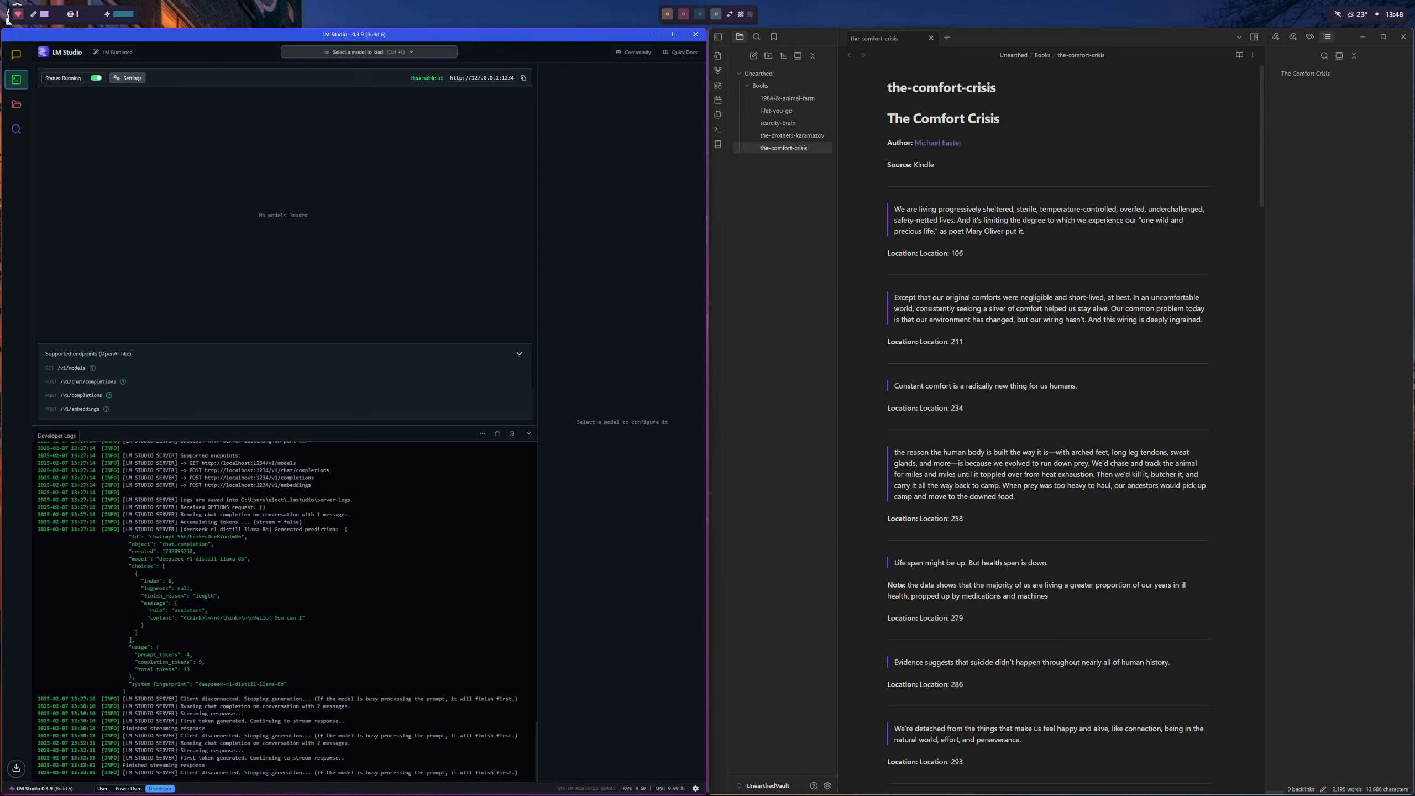
{"action": "left_click", "coordinate": [128, 788]}
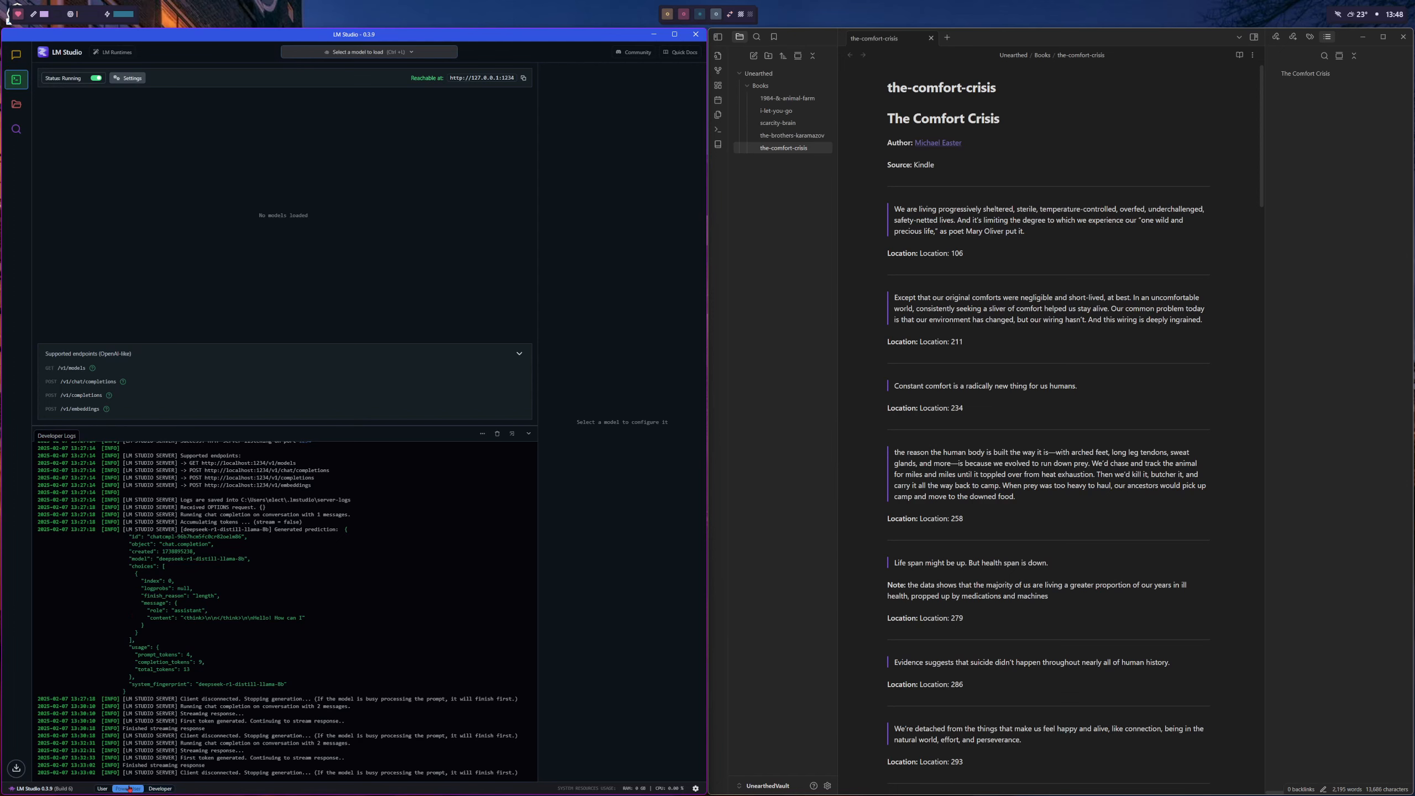
{"action": "left_click", "coordinate": [102, 789]}
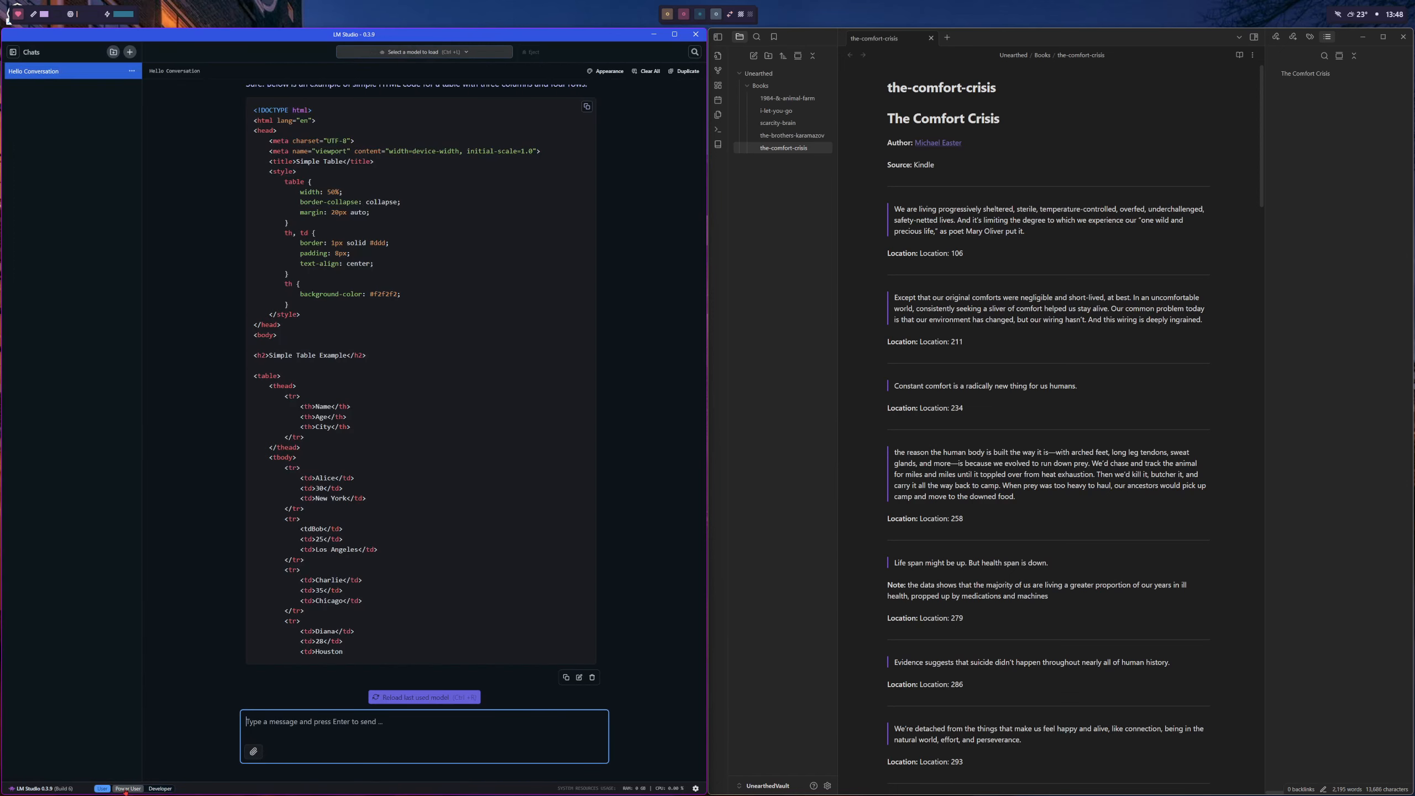
{"action": "left_click", "coordinate": [128, 788]}
{"action": "left_click", "coordinate": [160, 788]}
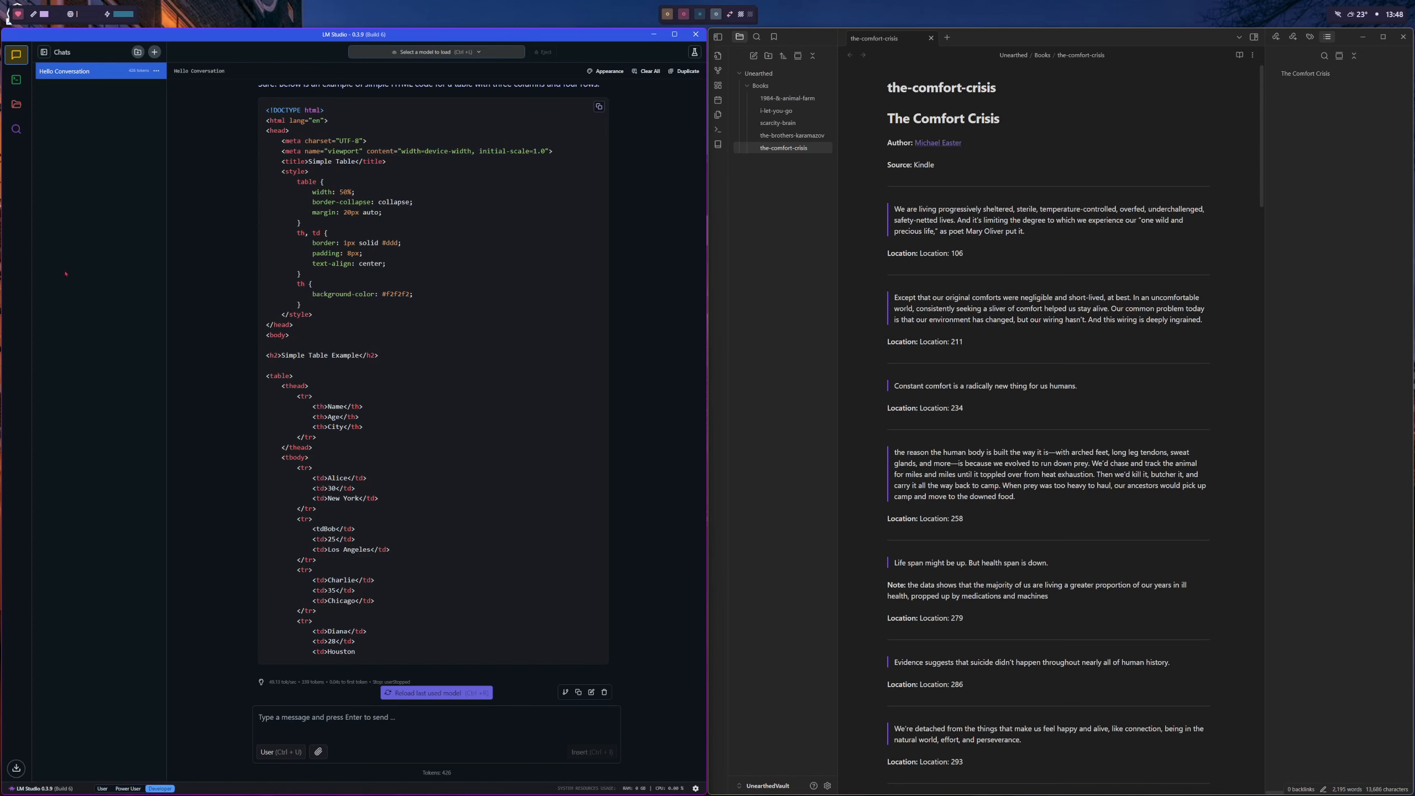
Stop the local server on the developer page and clear the developer logs.
{"action": "left_click", "coordinate": [16, 79]}
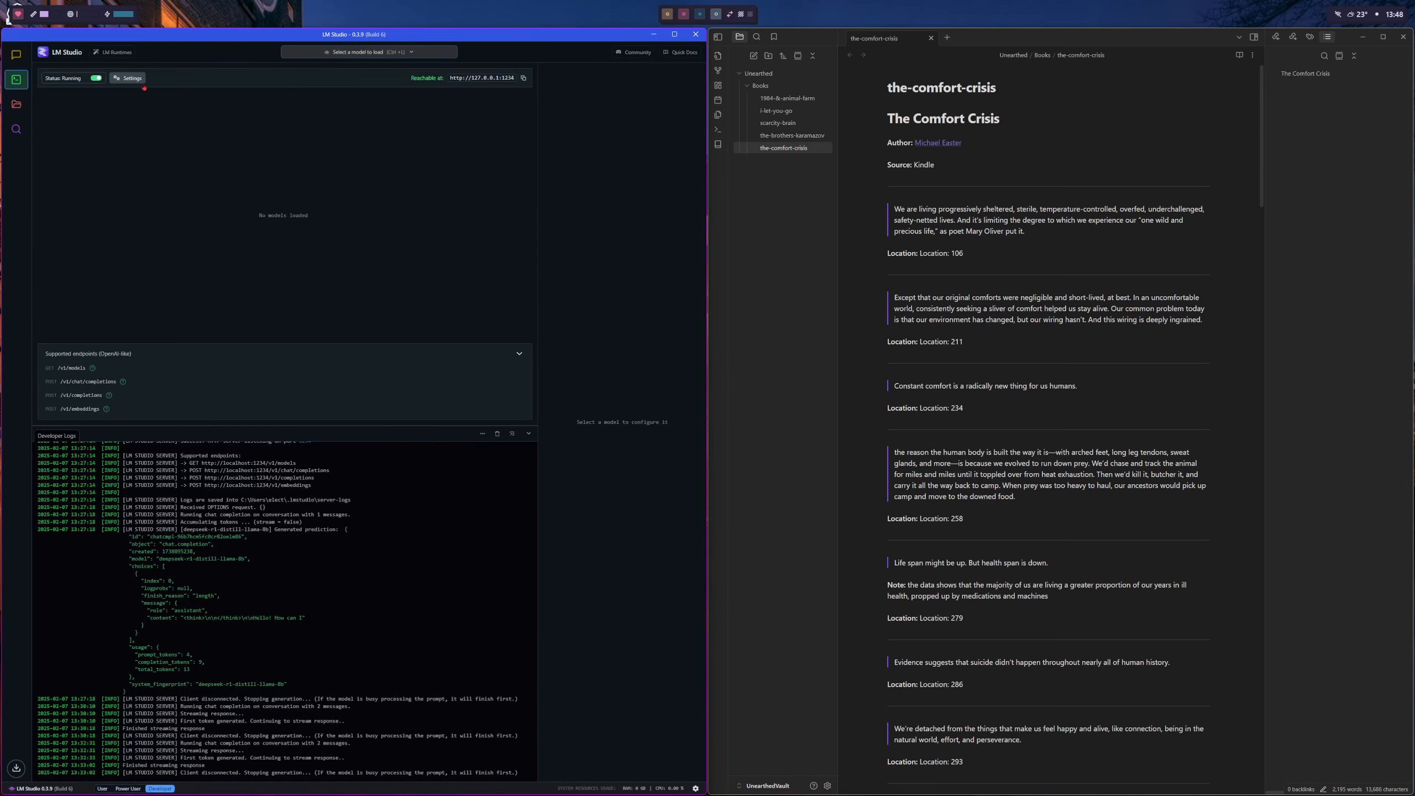
{"action": "left_click", "coordinate": [99, 79]}
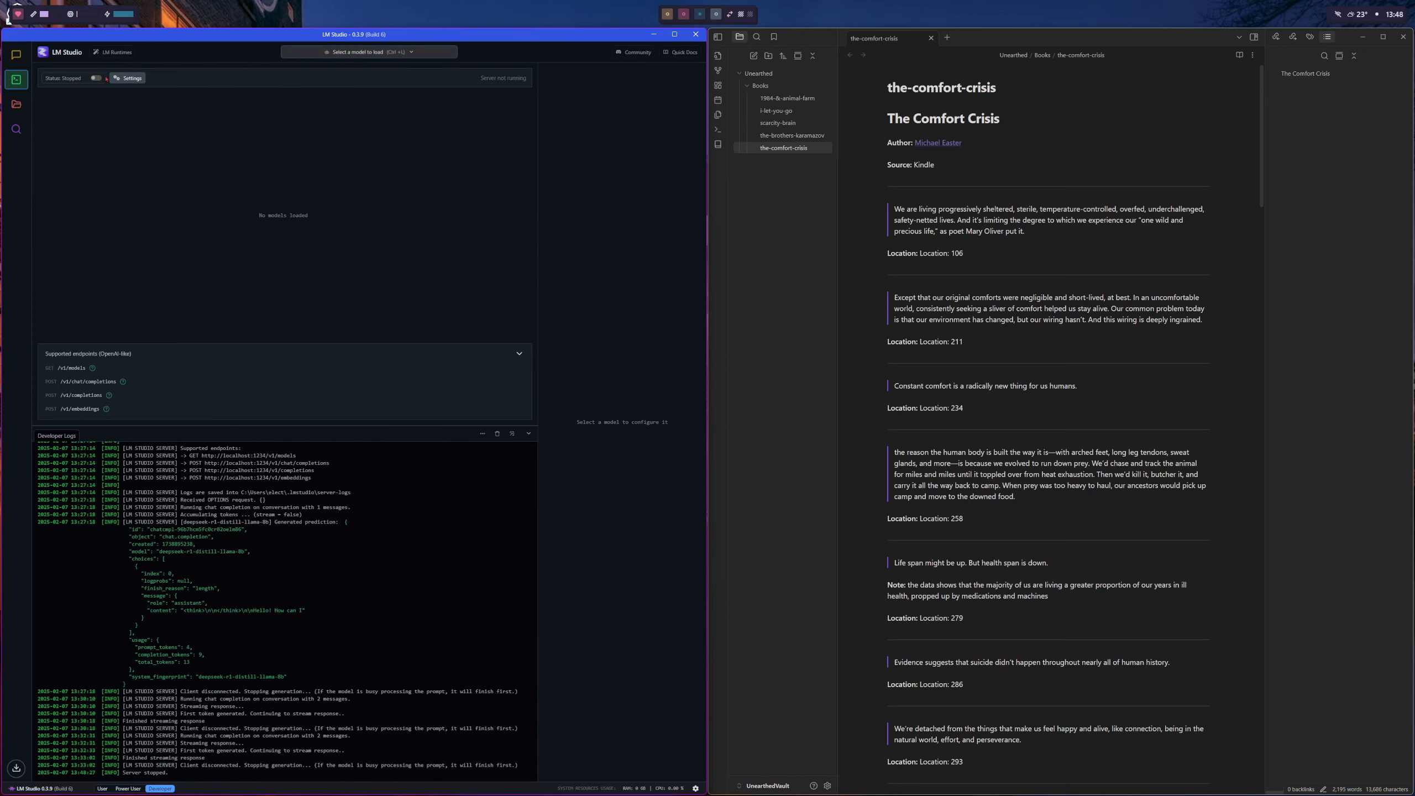
{"action": "left_click", "coordinate": [497, 433]}
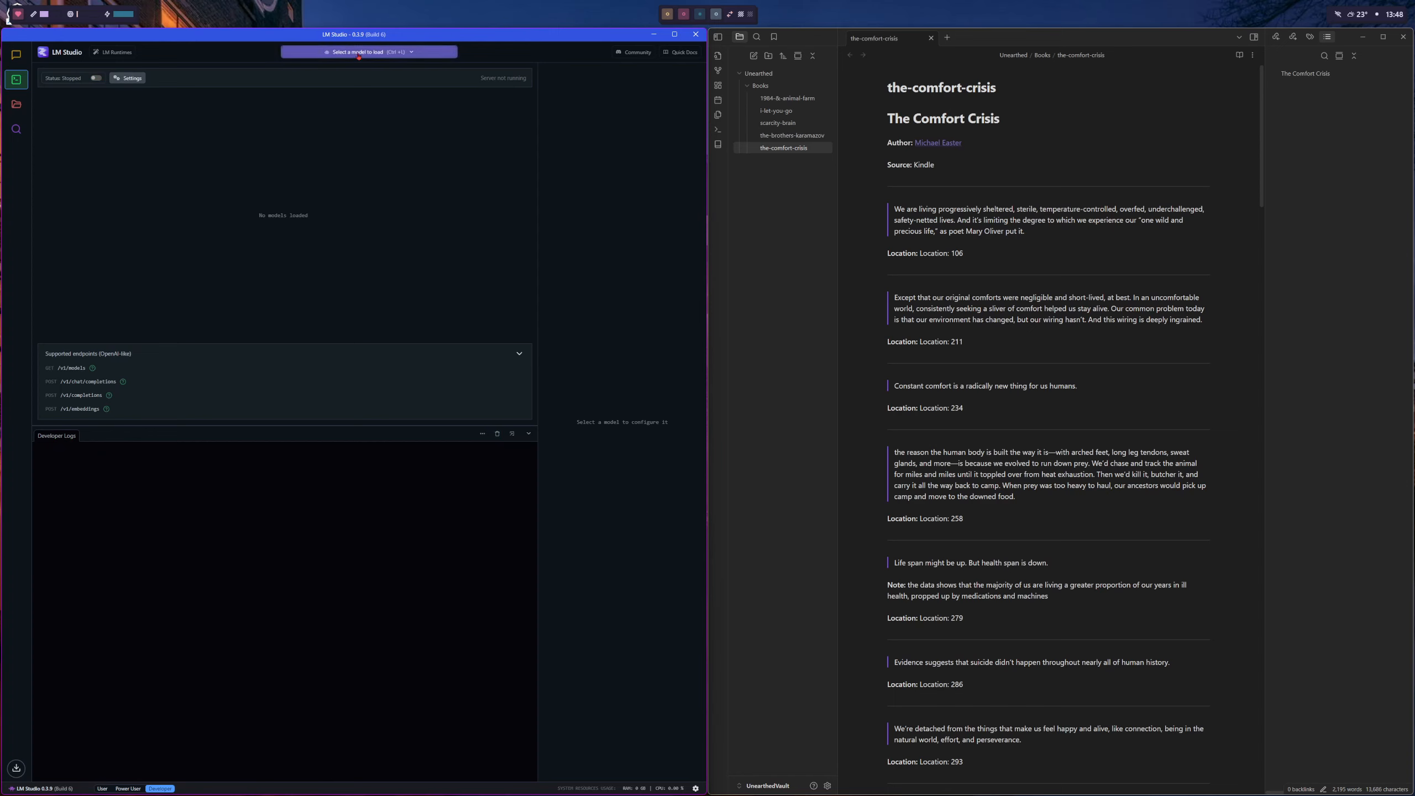
Load the Qwen2.5 7B Instruct 1M model for the server with an increased context length.
{"action": "left_click", "coordinate": [358, 53]}
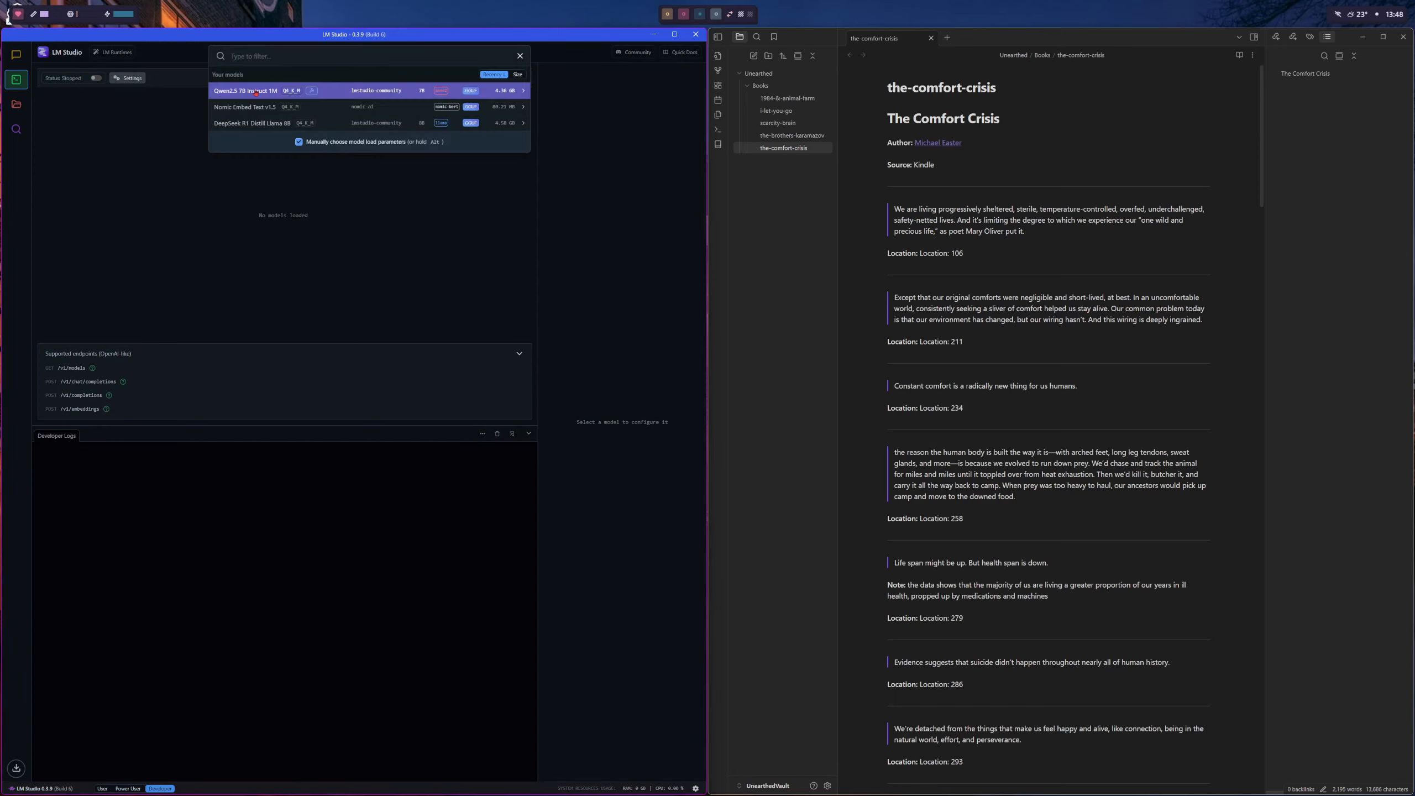
{"action": "left_click", "coordinate": [267, 89]}
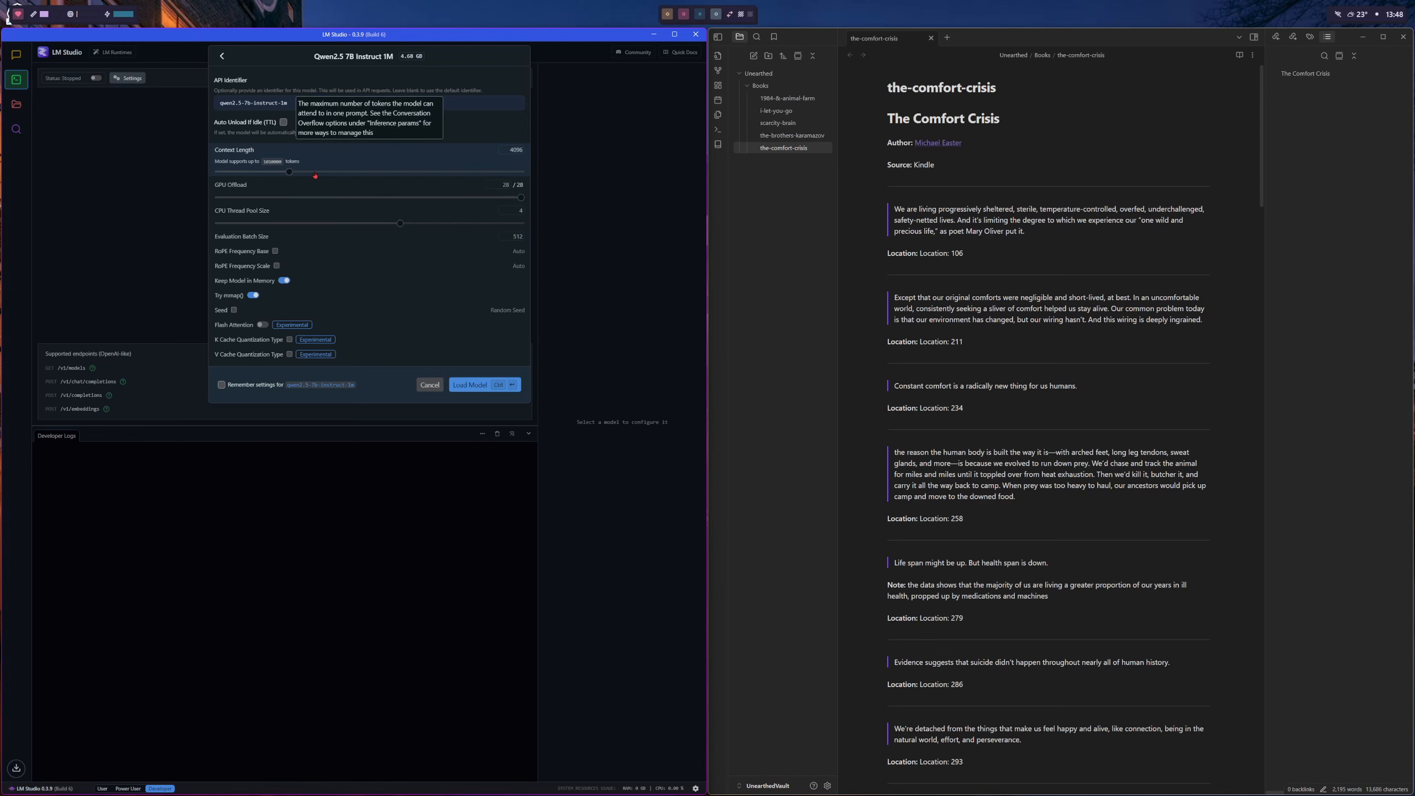
{"action": "mouse_move", "coordinate": [289, 171]}
{"action": "left_mouse_down"}
{"action": "mouse_move", "coordinate": [362, 173]}
{"action": "mouse_move", "coordinate": [313, 173]}
{"action": "left_mouse_up"}
{"action": "left_click", "coordinate": [481, 385]}
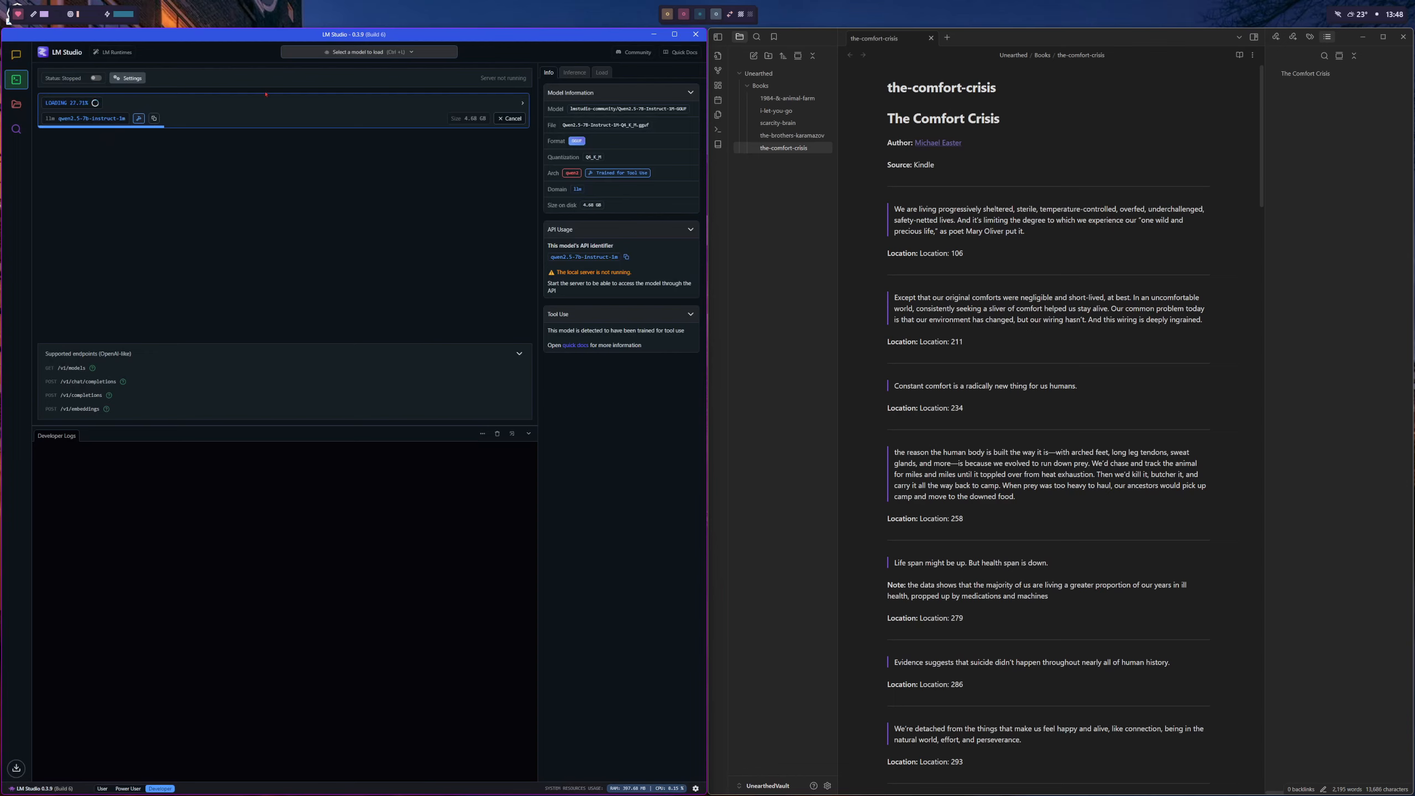
Check the local server settings and start the server.
{"action": "left_click", "coordinate": [117, 81]}
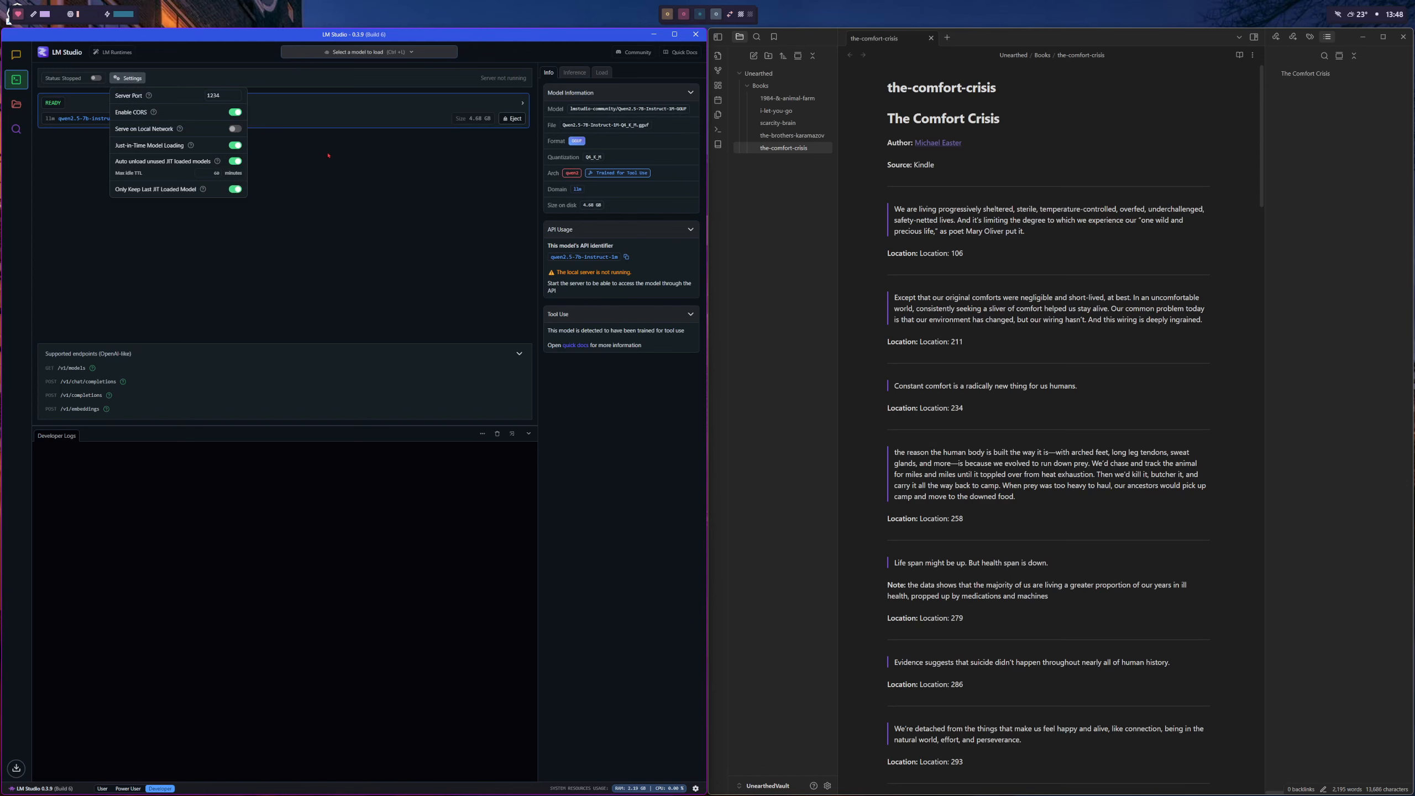
{"action": "left_click", "coordinate": [121, 81]}
{"action": "left_click", "coordinate": [96, 78]}
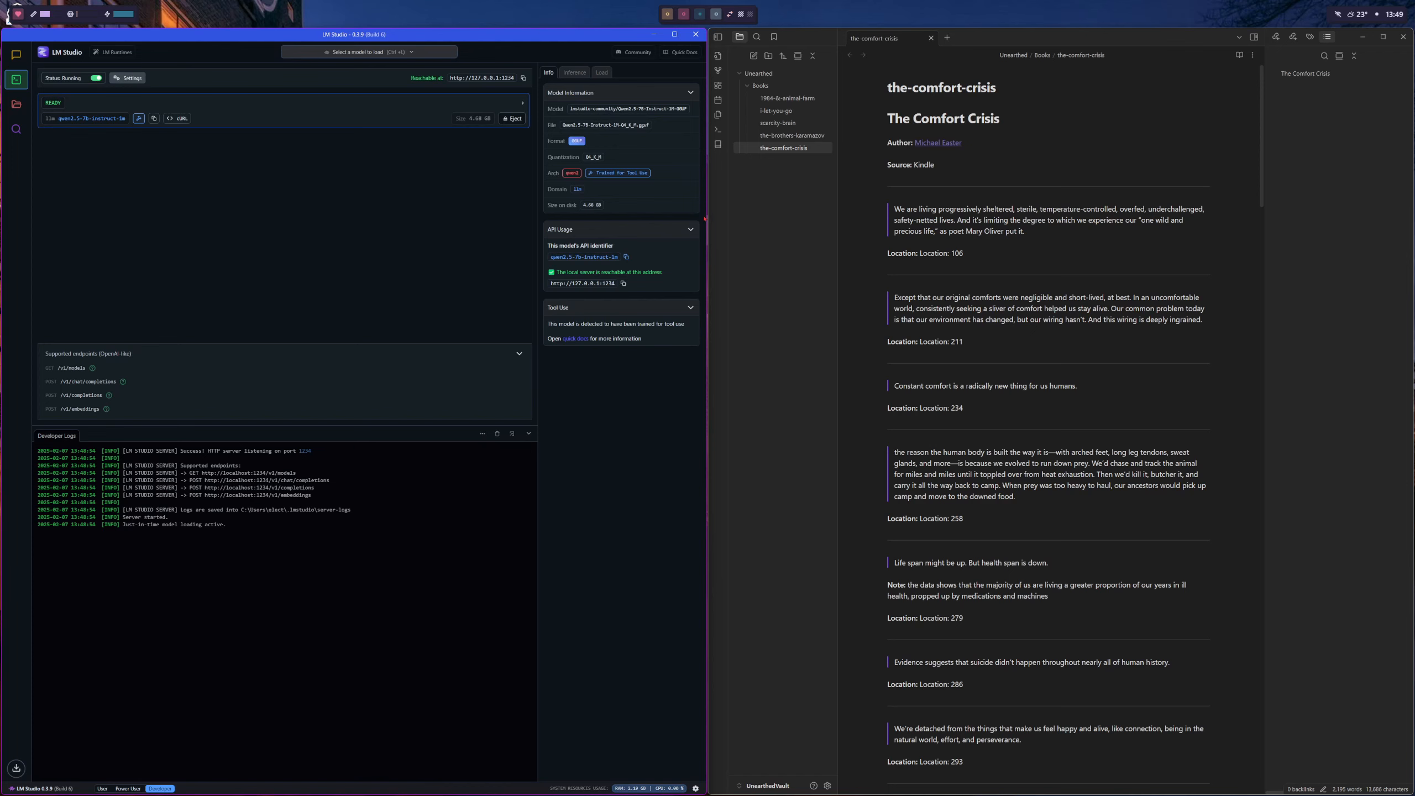
Switch to Obsidian, enlarging its window beside LM Studio, and search the community plugins for "copi".
{"action": "left_click_drag", "start_coordinate": [705, 218], "coordinate": [514, 216]}
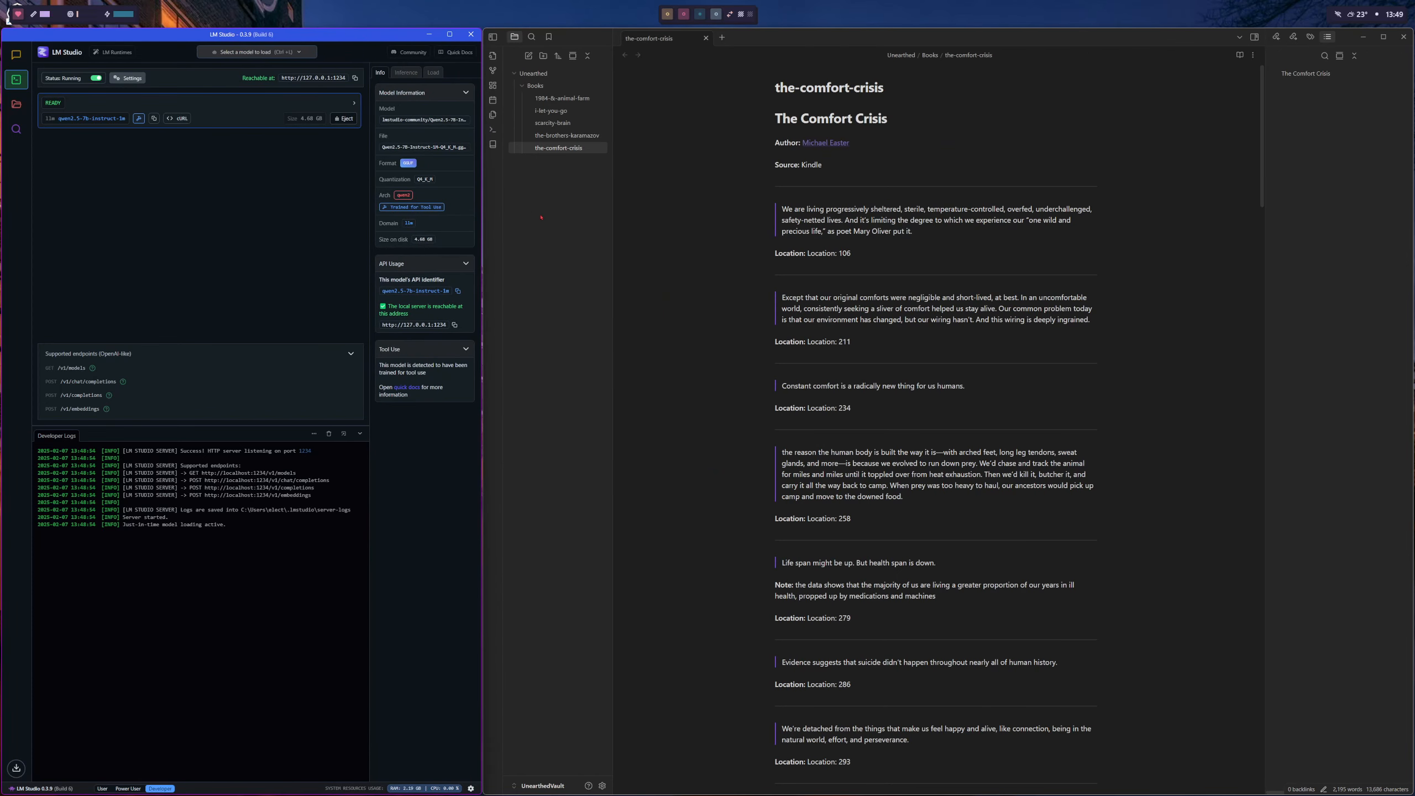
{"action": "left_click", "coordinate": [581, 232]}
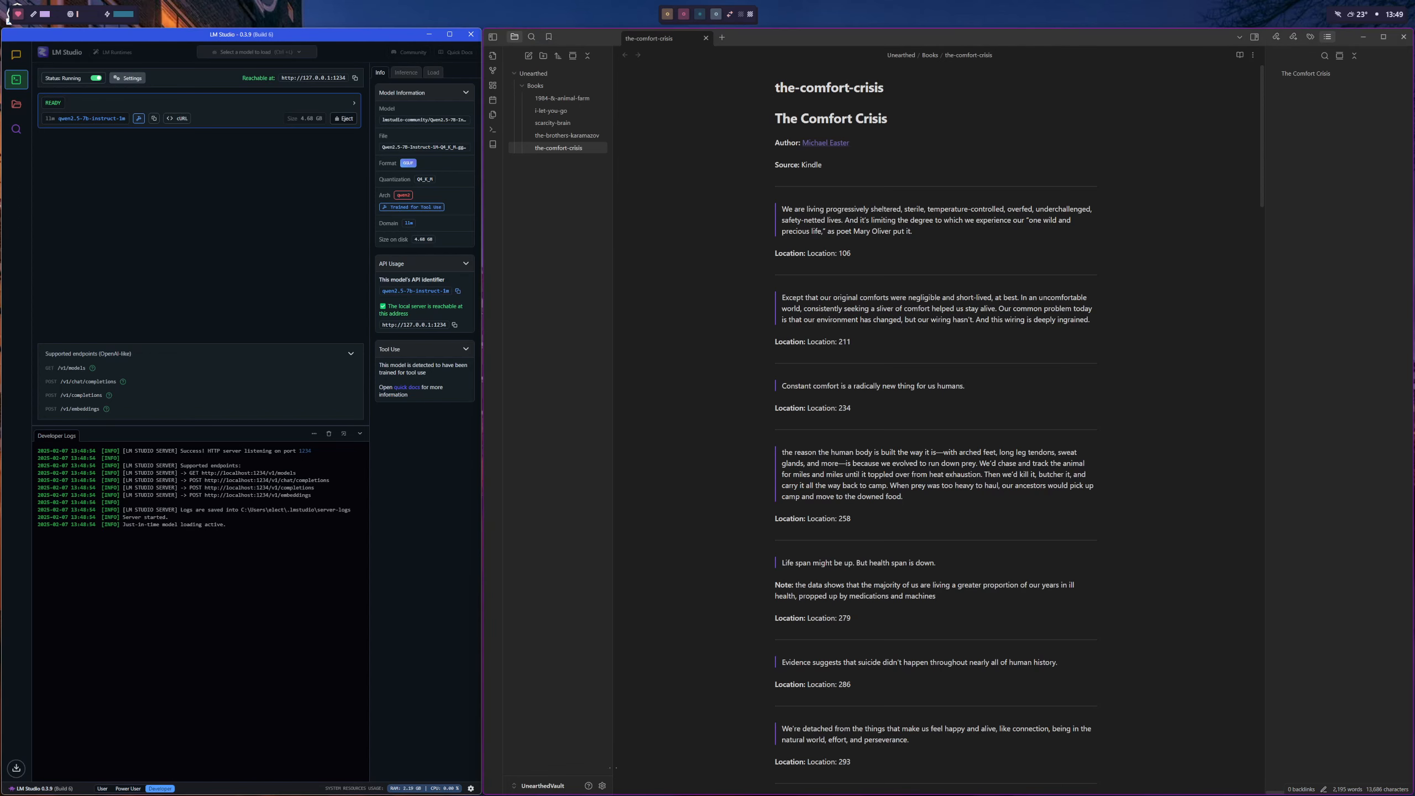
{"action": "left_click", "coordinate": [603, 786]}
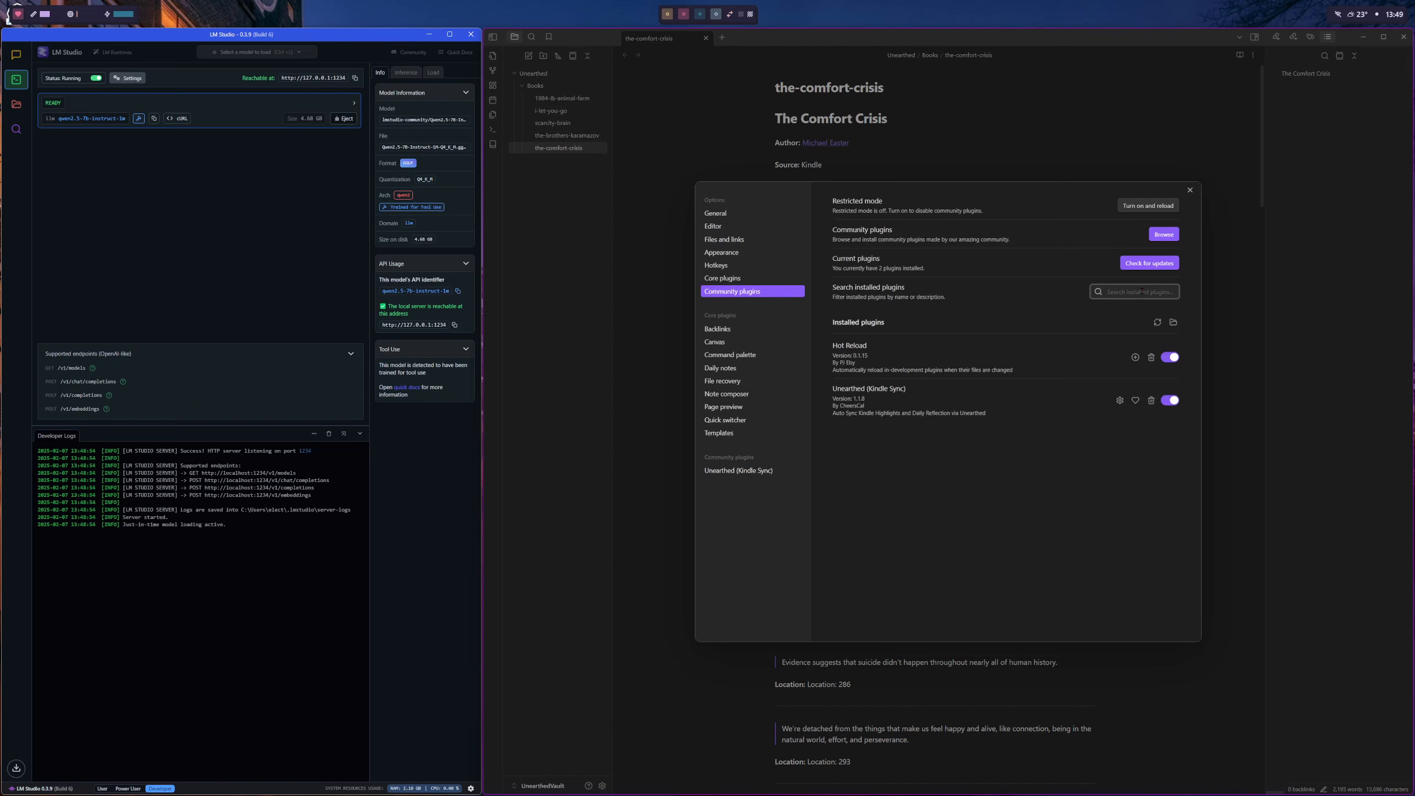
{"action": "left_click", "coordinate": [1163, 234]}
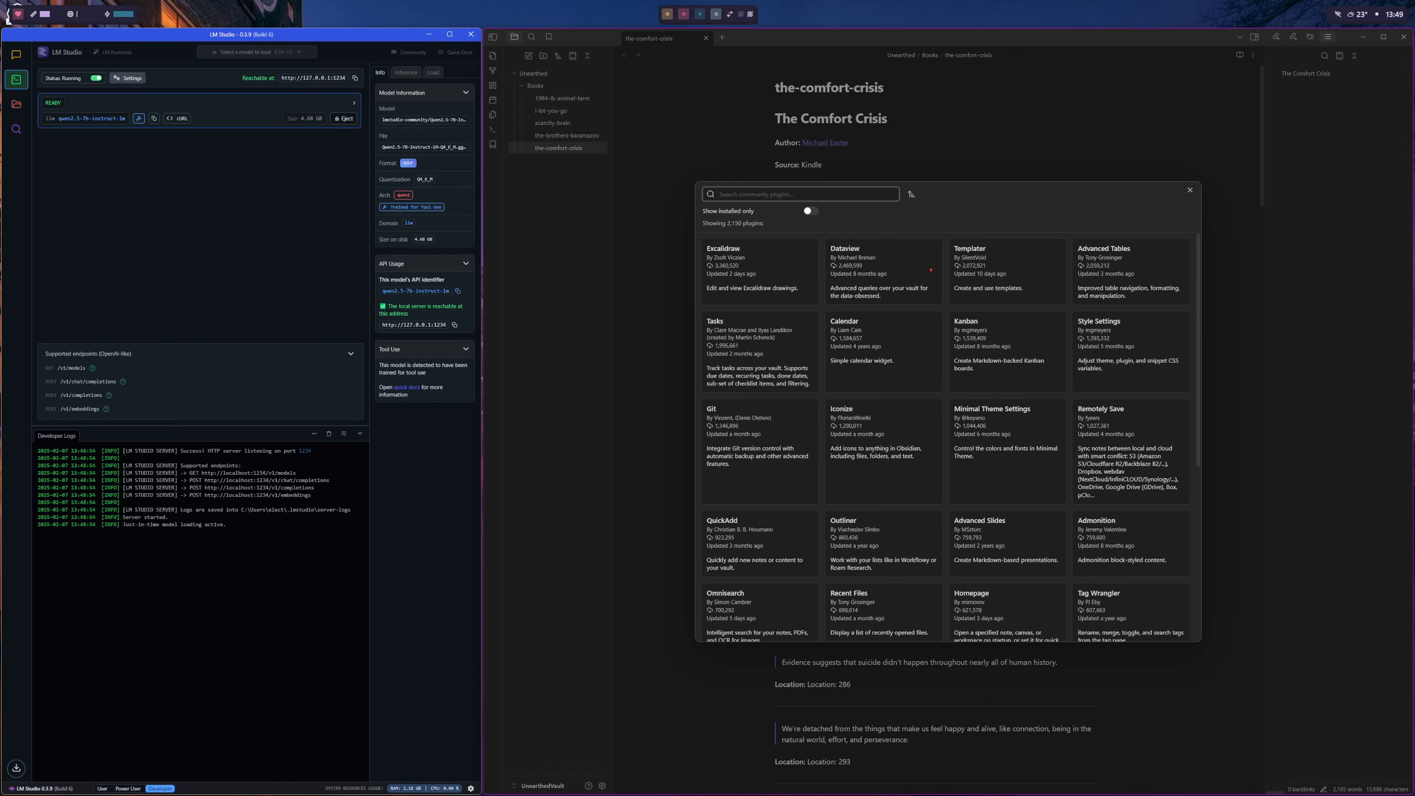
{"action": "type", "text": "copi"}
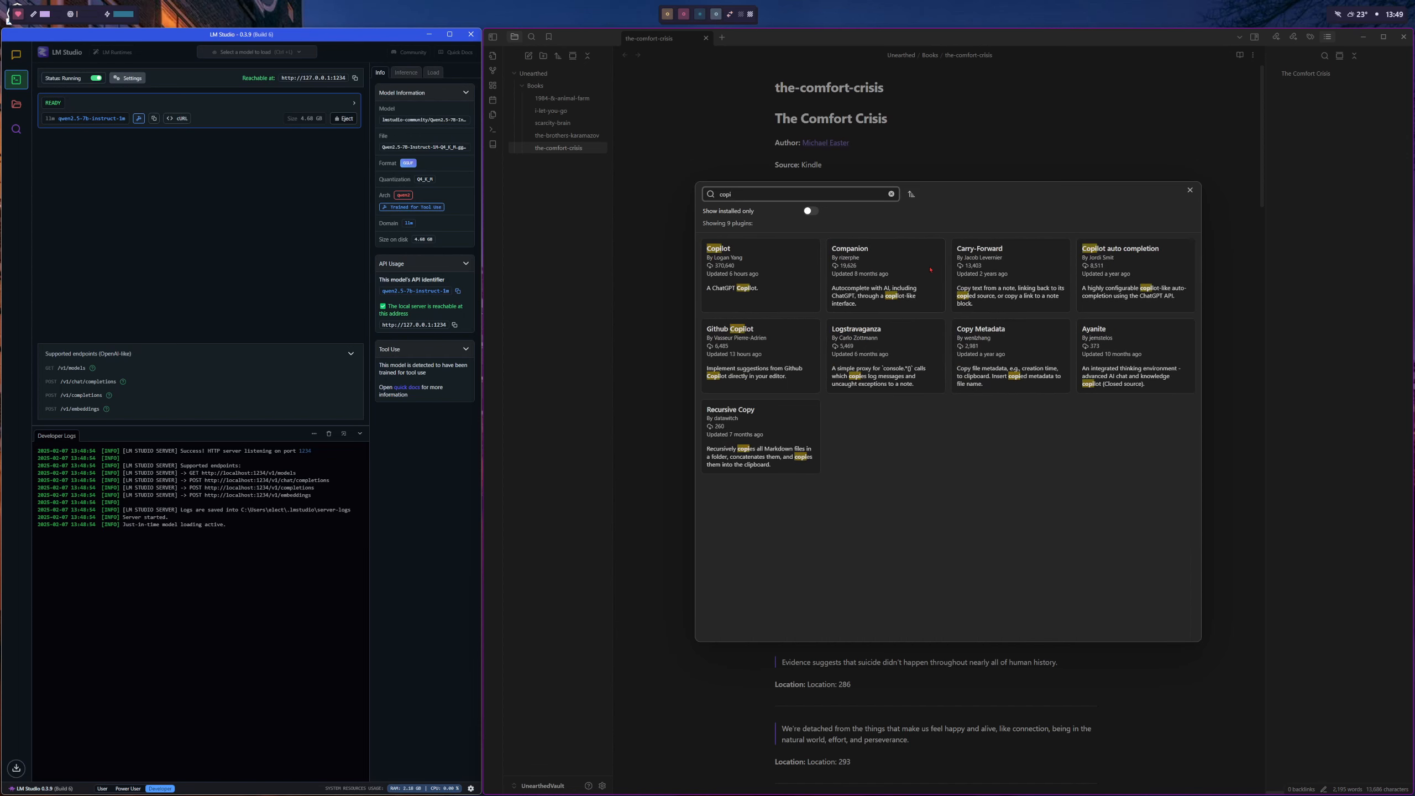
Install and enable the Copilot community plugin.
{"action": "left_click", "coordinate": [753, 266]}
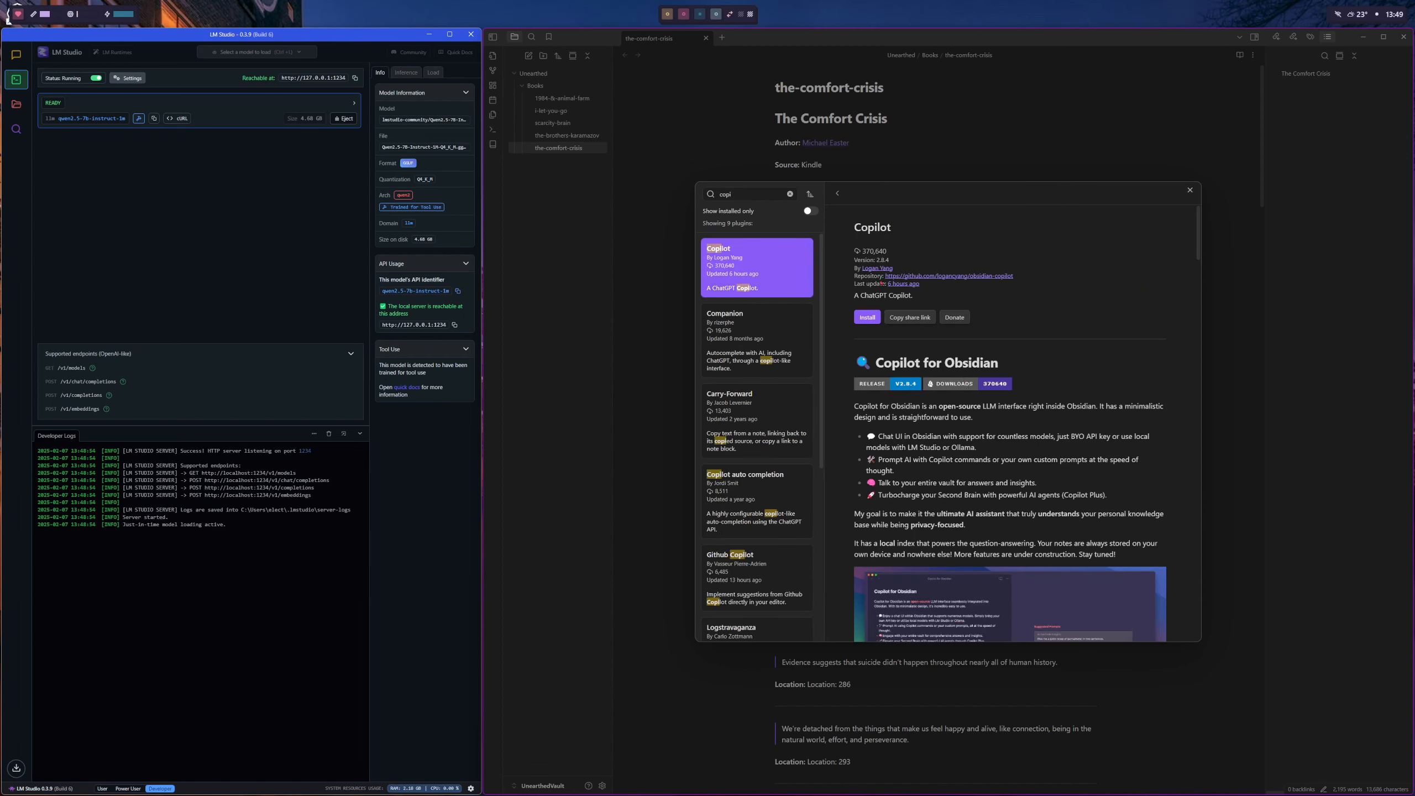
{"action": "left_click", "coordinate": [867, 319]}
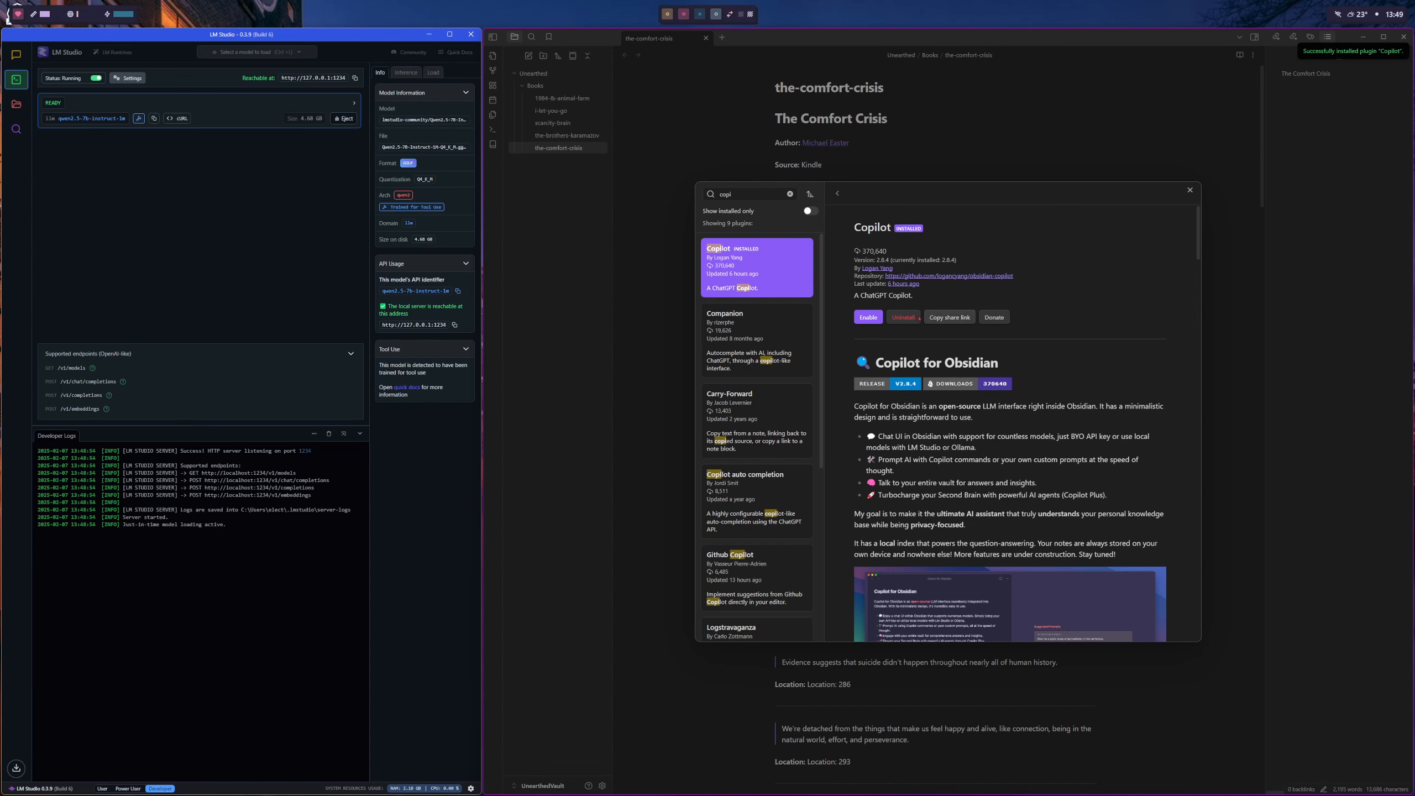
{"action": "left_click", "coordinate": [870, 318]}
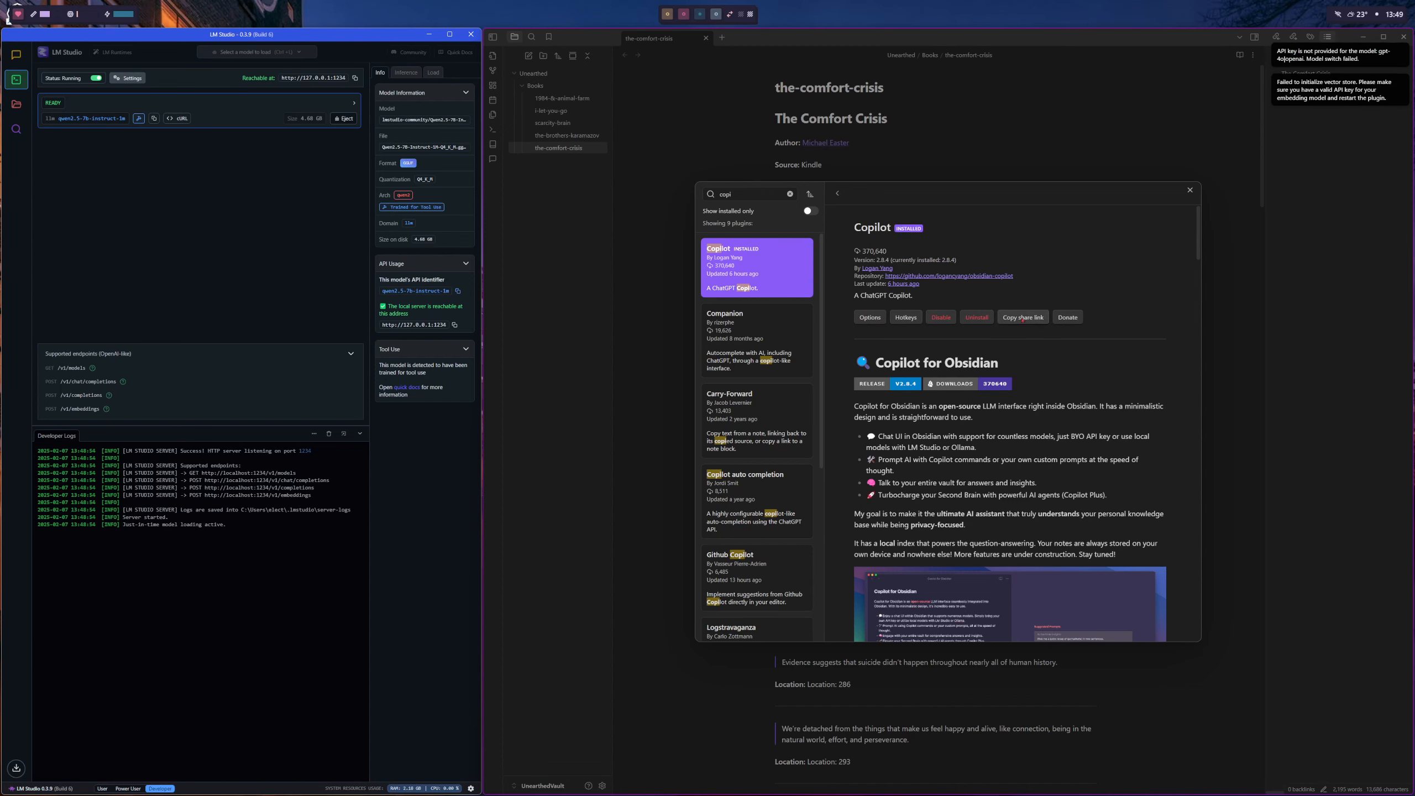
Open the Copilot plugin options and view the API key settings for the AI providers.
{"action": "left_click", "coordinate": [868, 319]}
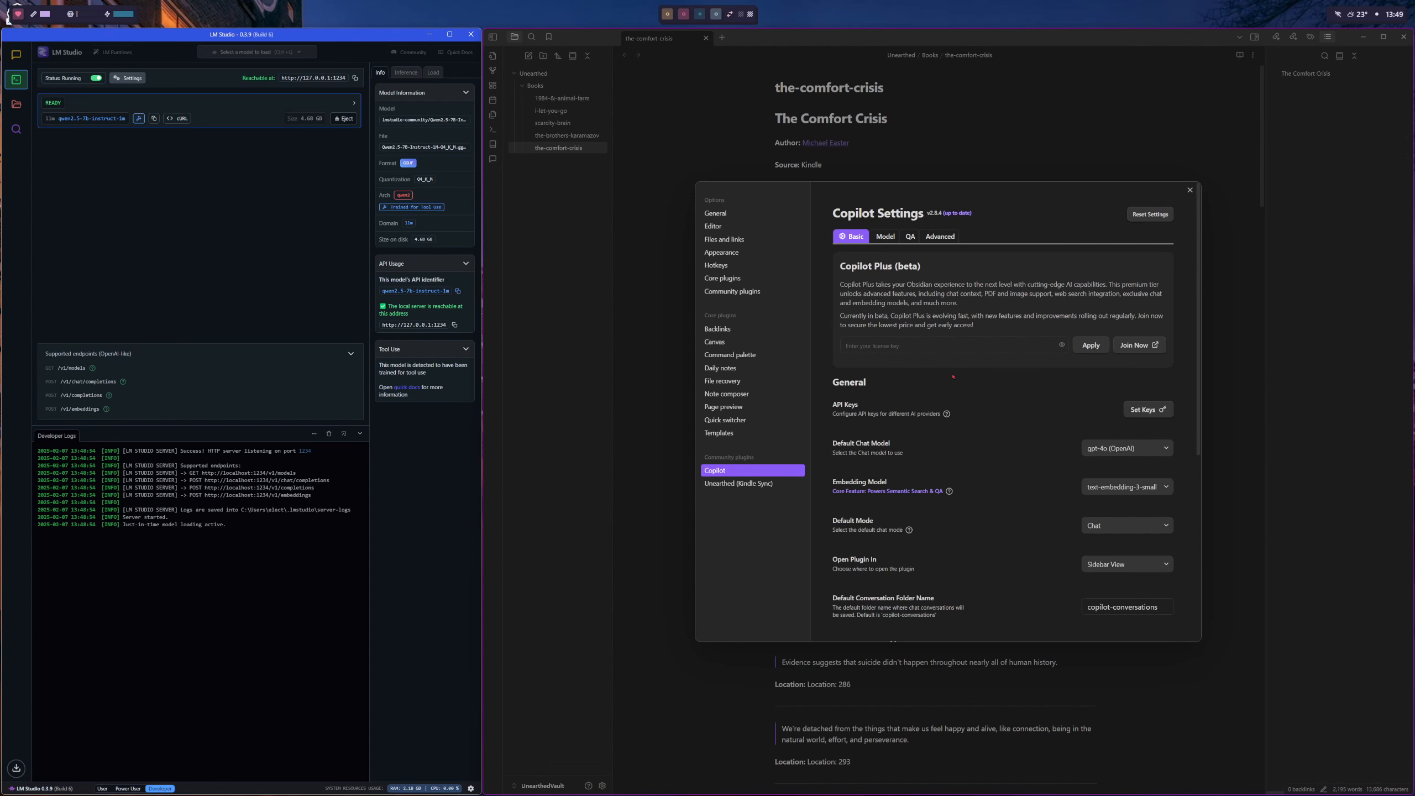
{"action": "left_click", "coordinate": [1155, 410]}
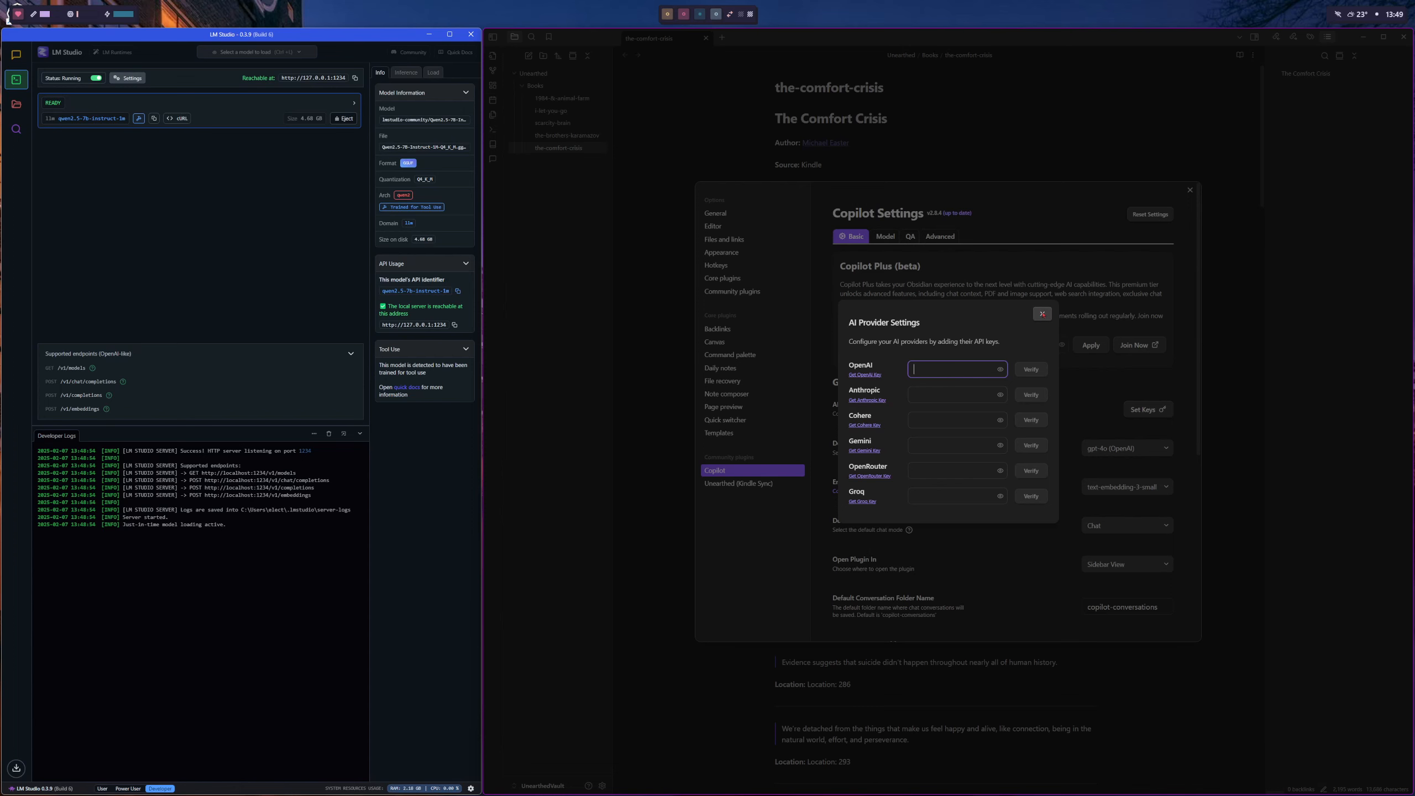
{"action": "left_click", "coordinate": [1042, 314]}
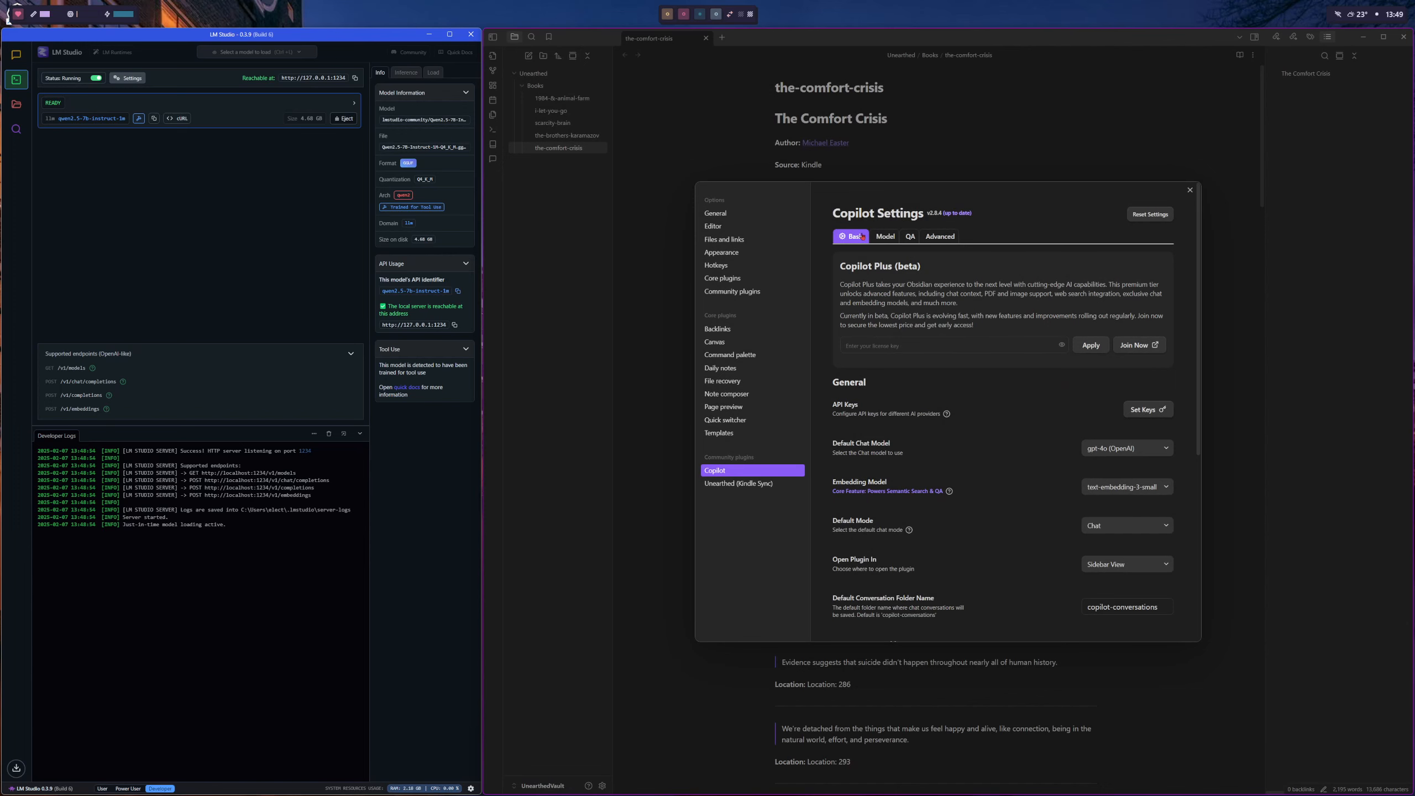
Open a custom chat model entry in Copilot, name it qwen2.5-7b-instruct-1m using LM Studio's copied API identifier, and set the provider to LM Studio.
{"action": "left_click", "coordinate": [894, 237]}
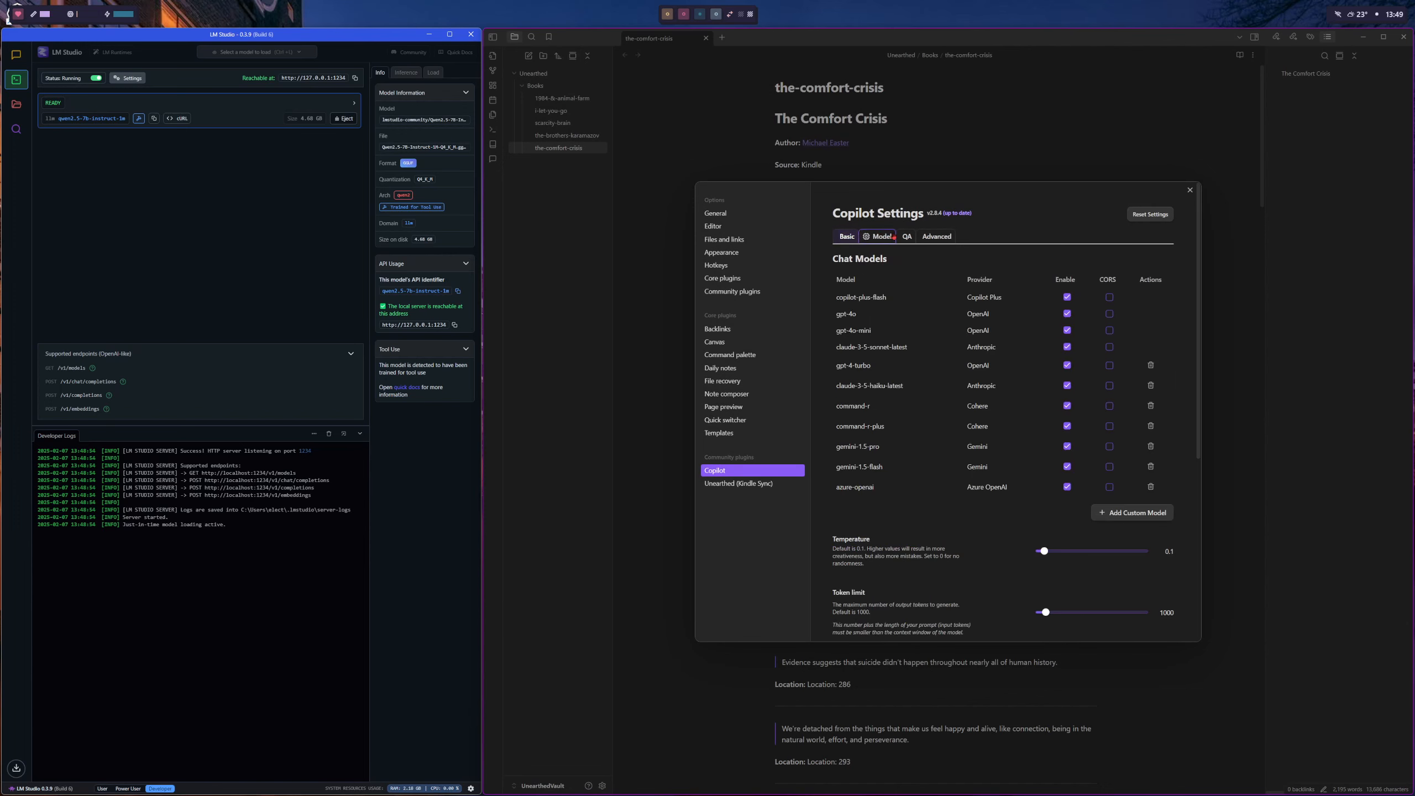
{"action": "left_click", "coordinate": [1129, 509]}
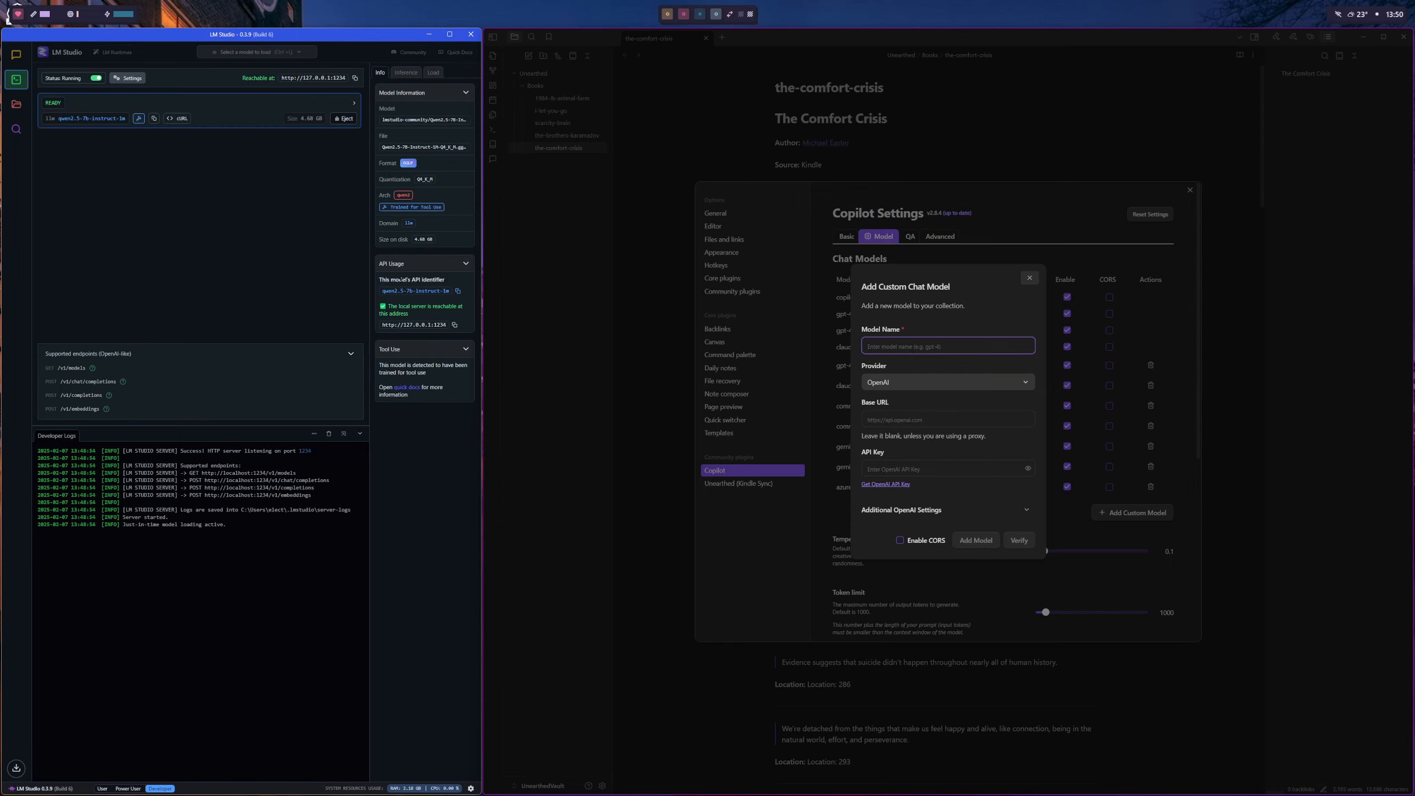
{"action": "left_click", "coordinate": [457, 291]}
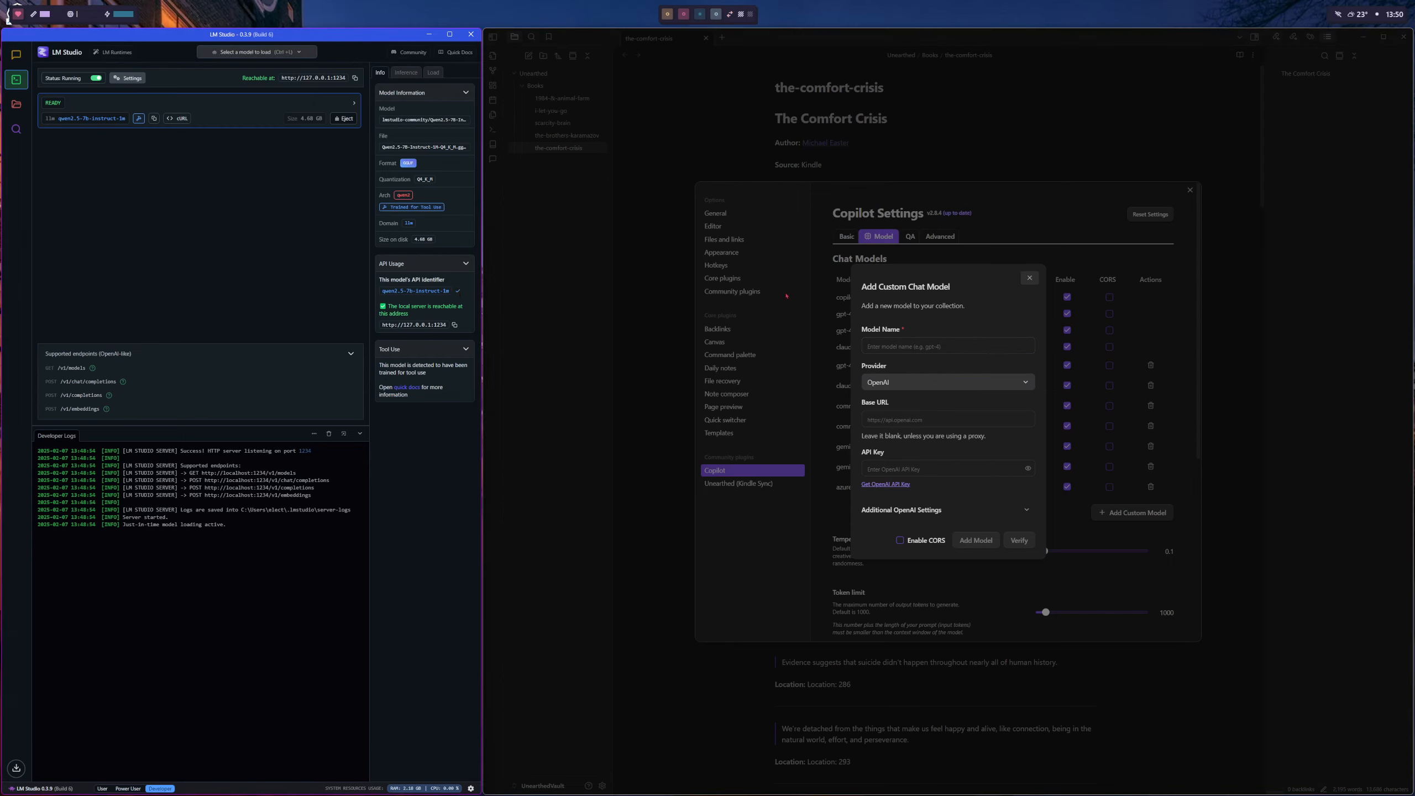
{"action": "left_click", "coordinate": [908, 347]}
{"action": "key", "text": "ctrl+v"}
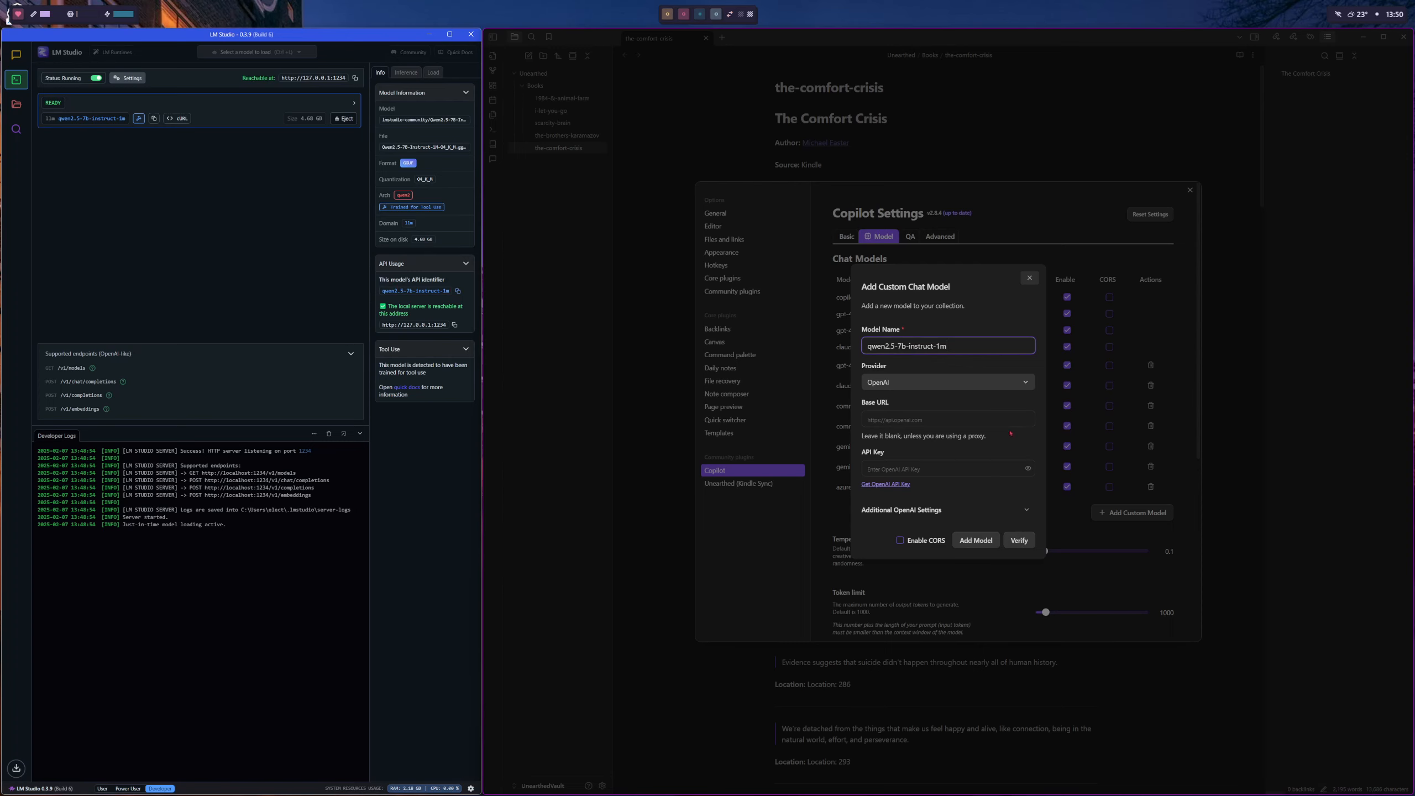
{"action": "left_click", "coordinate": [971, 384]}
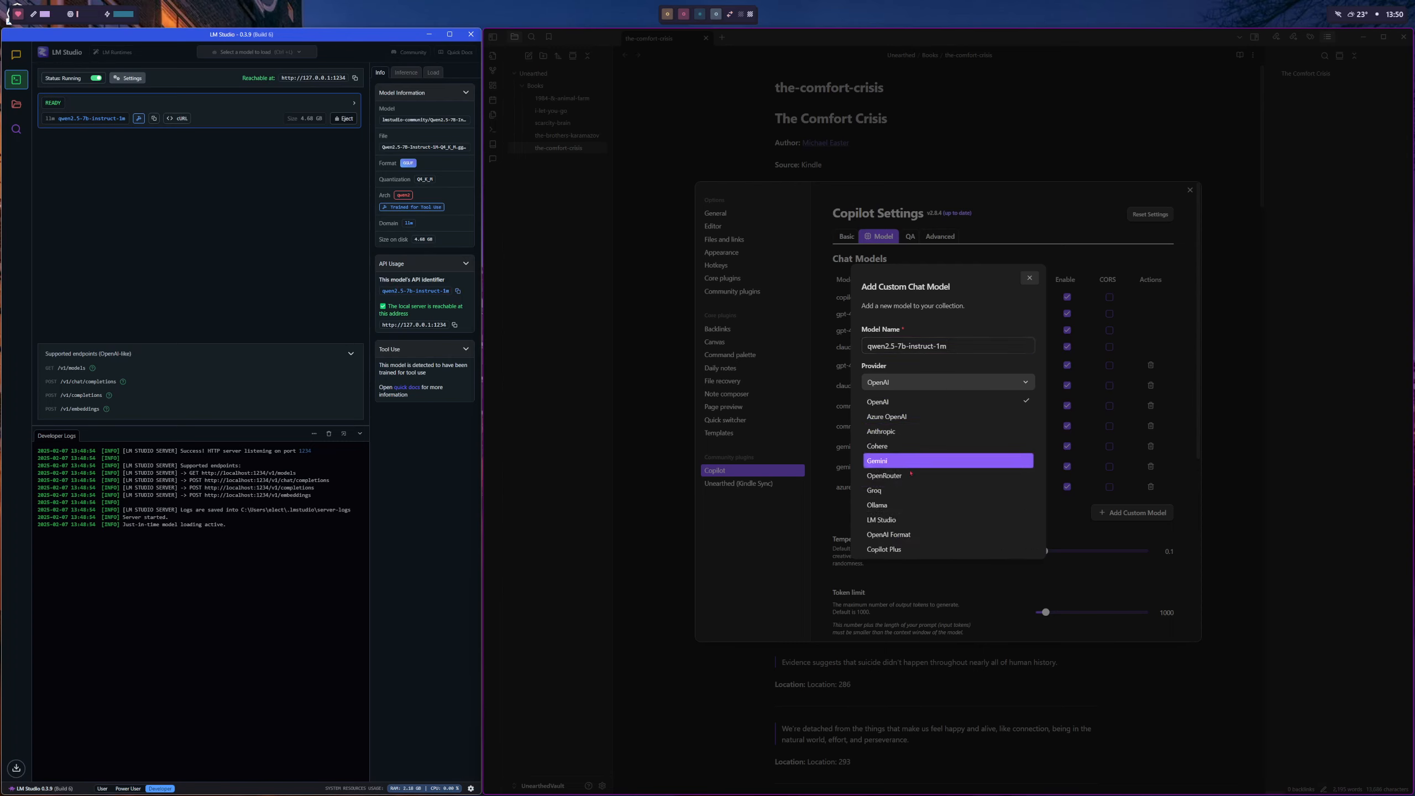
{"action": "left_click", "coordinate": [889, 521]}
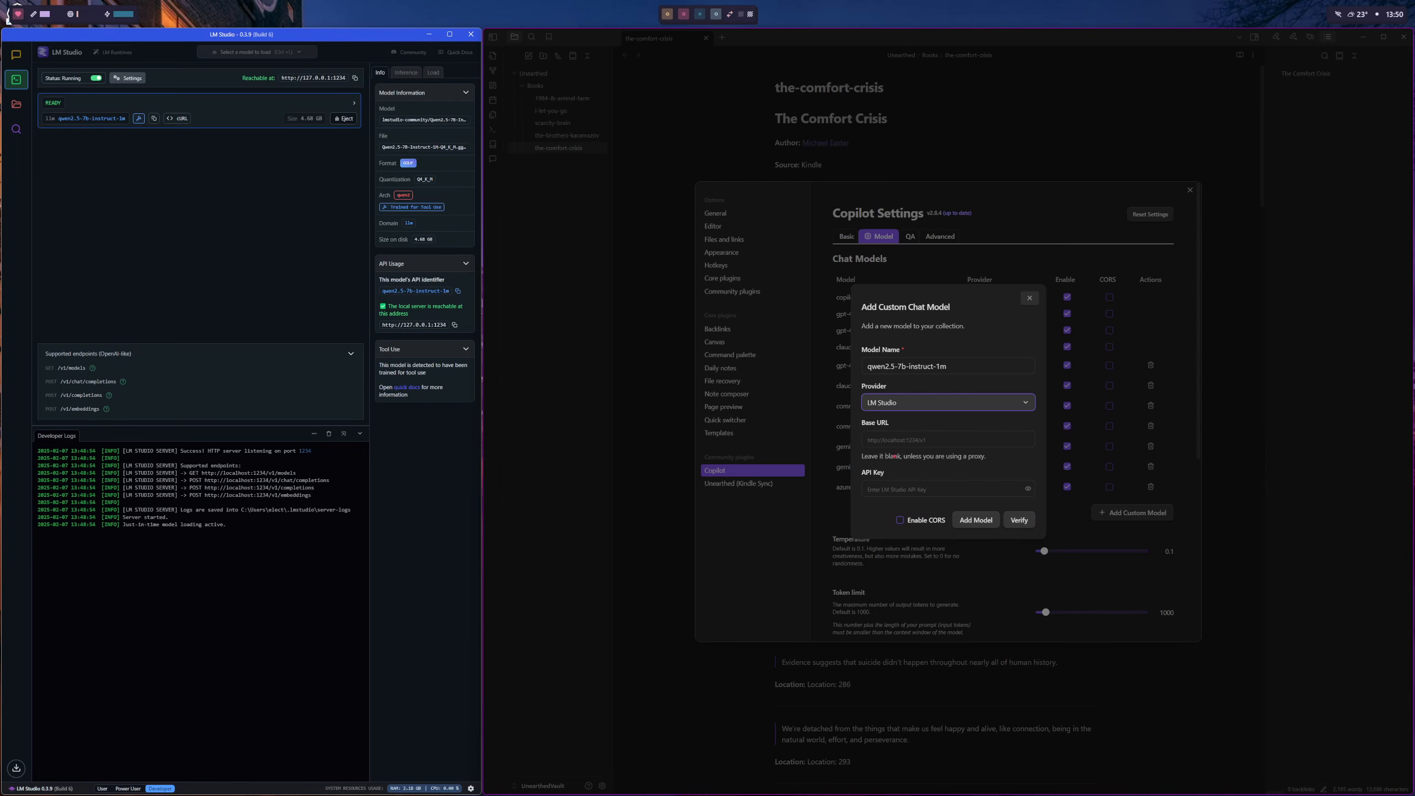
Enable CORS for the custom qwen2.5-7b-instruct-1m chat model, verify it, and add it to Copilot's models.
{"action": "left_click", "coordinate": [889, 366]}
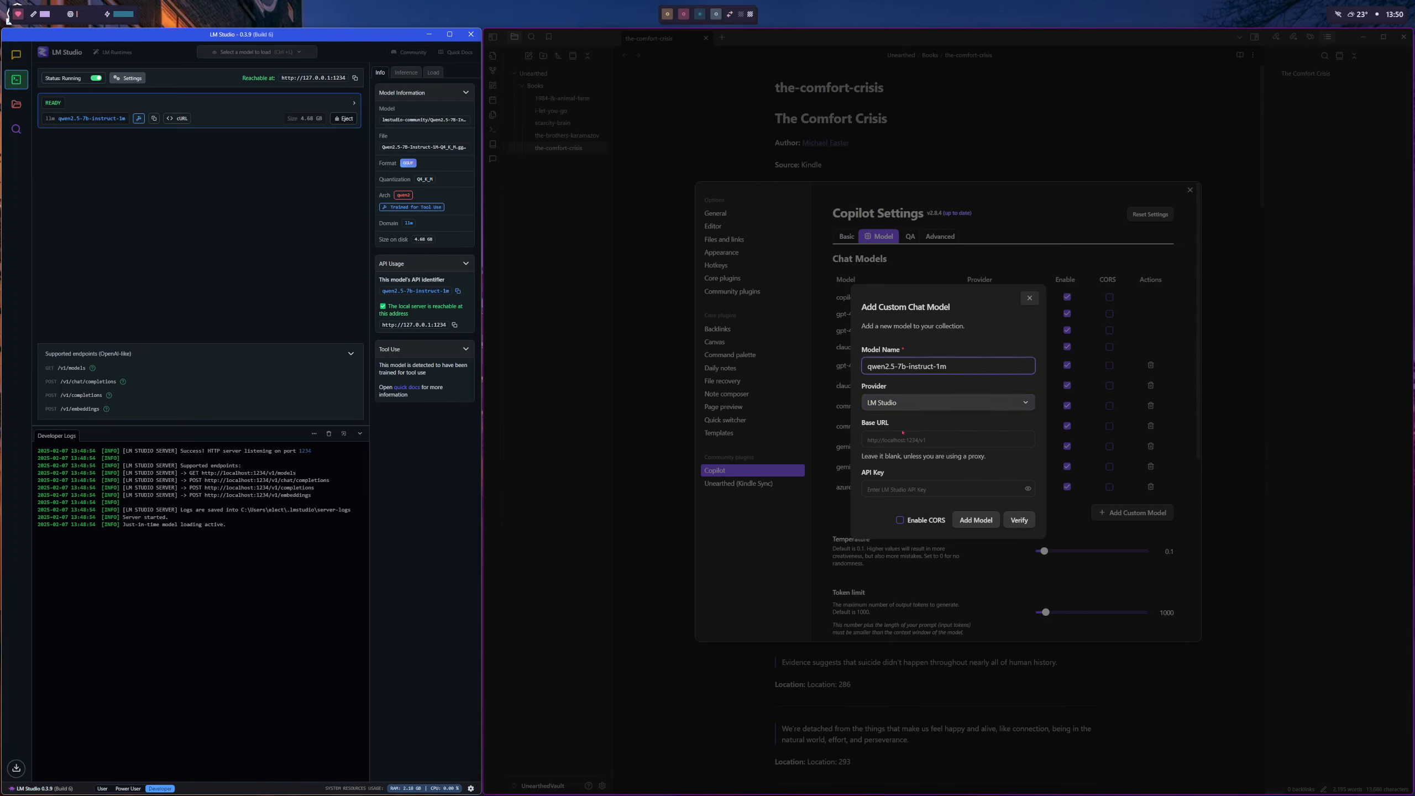
{"action": "left_click", "coordinate": [900, 520]}
{"action": "left_click", "coordinate": [1015, 520]}
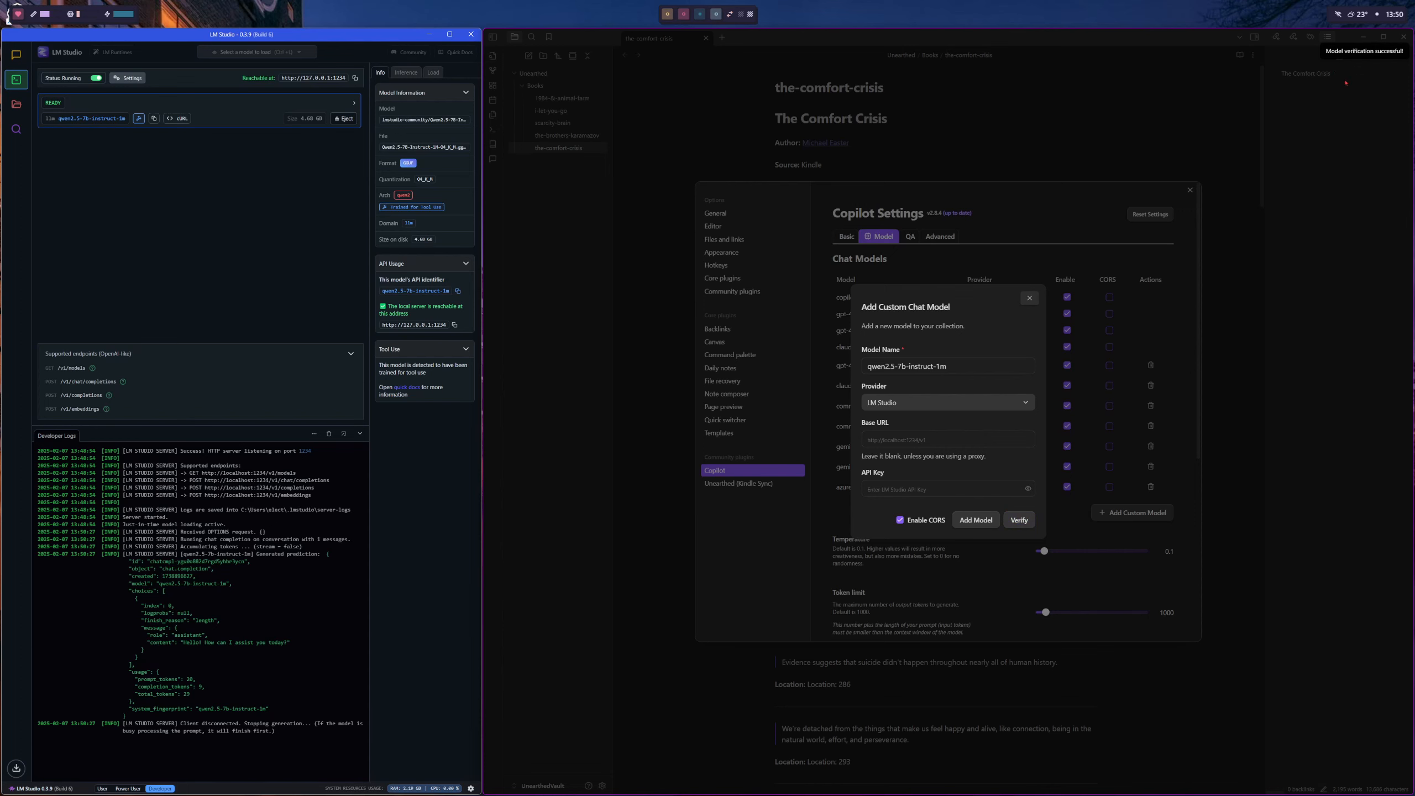
{"action": "left_click", "coordinate": [982, 521]}
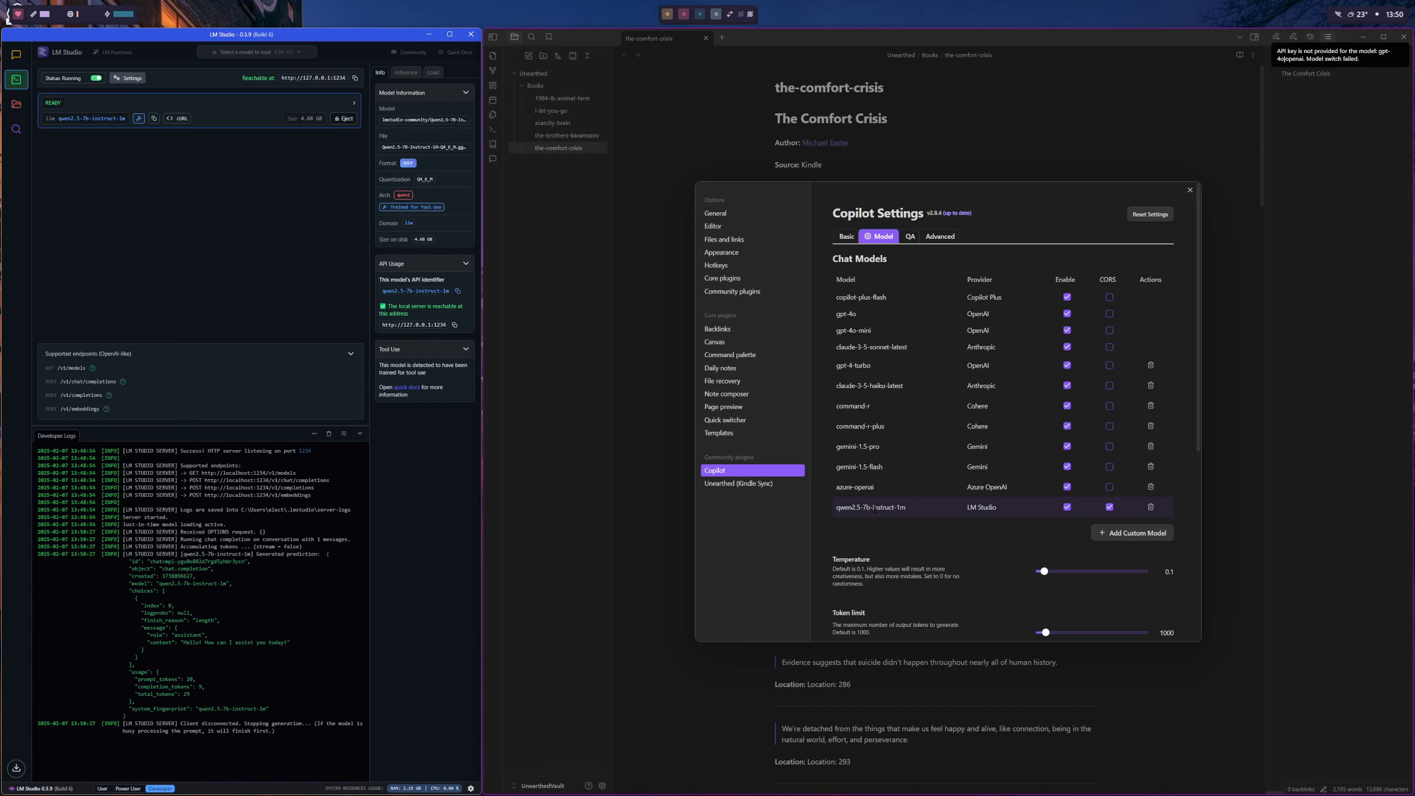
Set Copilot's default chat model to qwen2.5-7b-instruct-1m (LM Studio).
{"action": "left_click", "coordinate": [850, 240]}
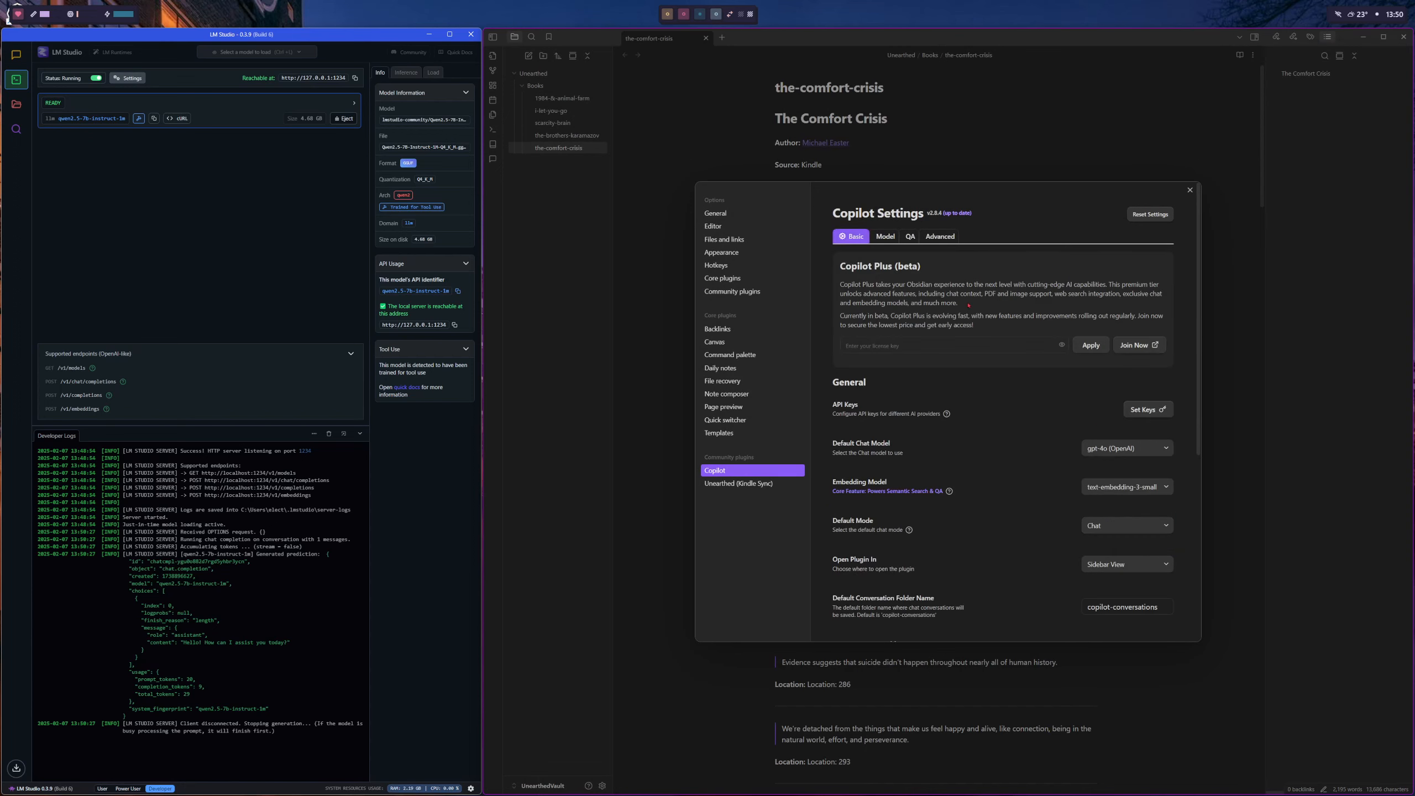
{"action": "left_click", "coordinate": [1109, 450]}
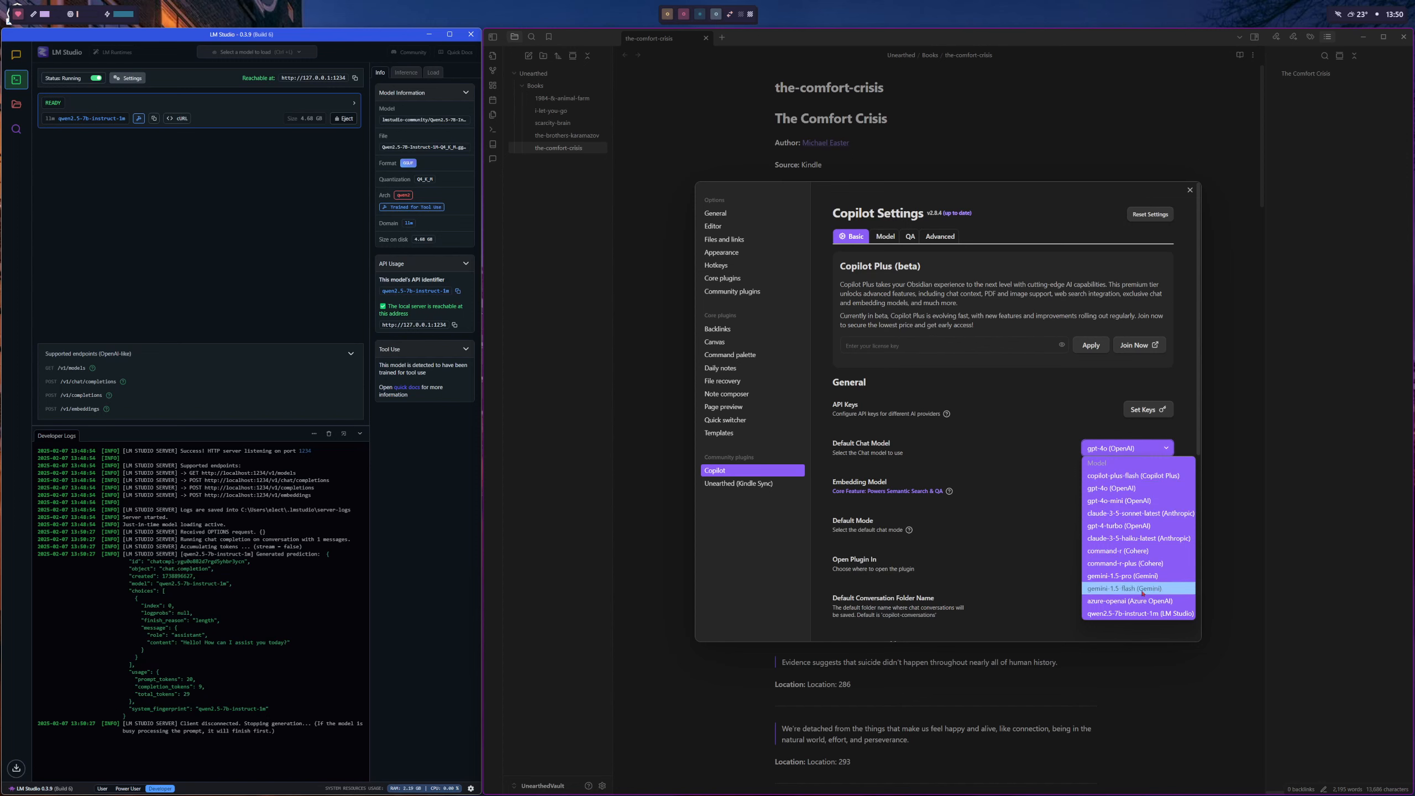
{"action": "left_click", "coordinate": [1113, 614]}
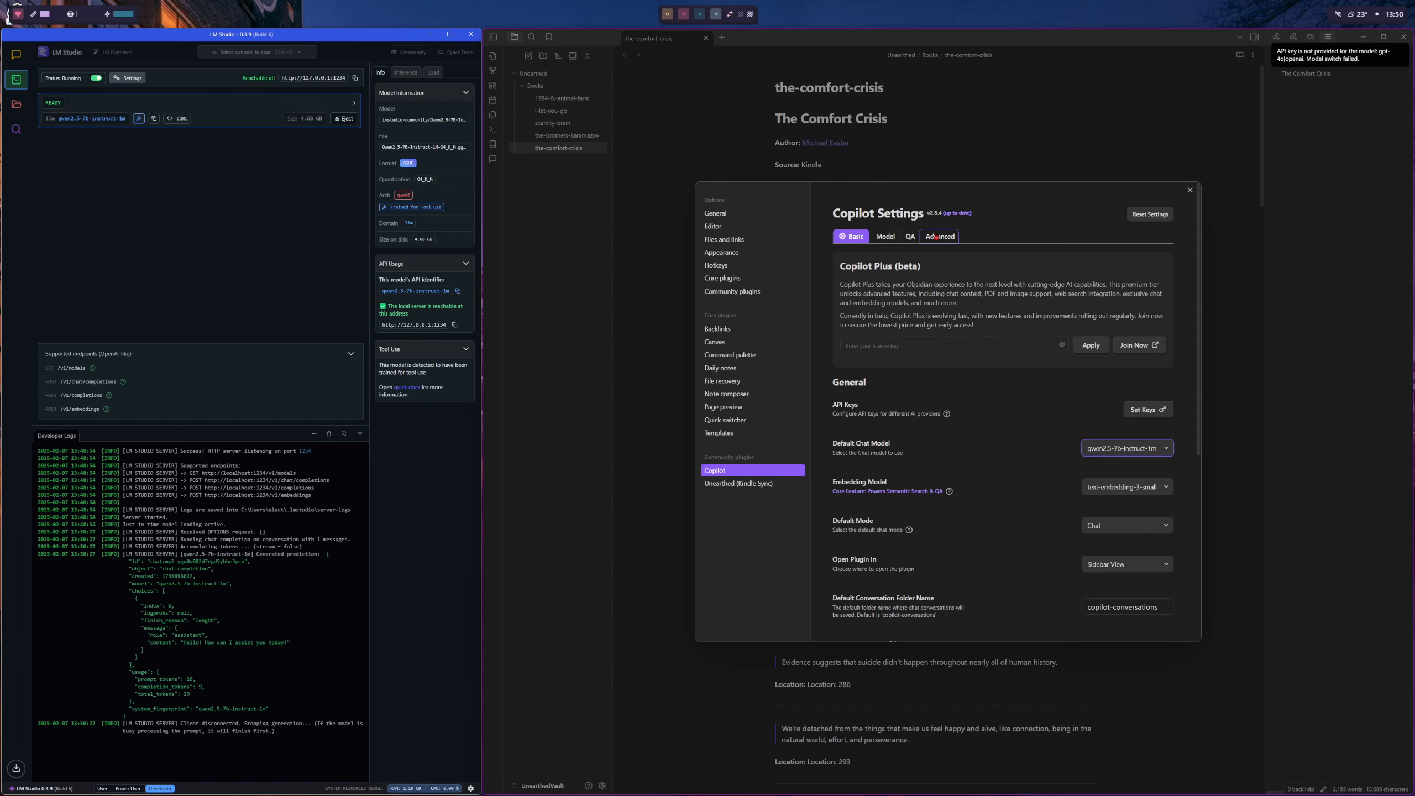
Paste the "You are a quiz master/librarian/psychologist" instructions as Copilot's user system prompt and close the settings.
{"action": "left_click", "coordinate": [936, 238]}
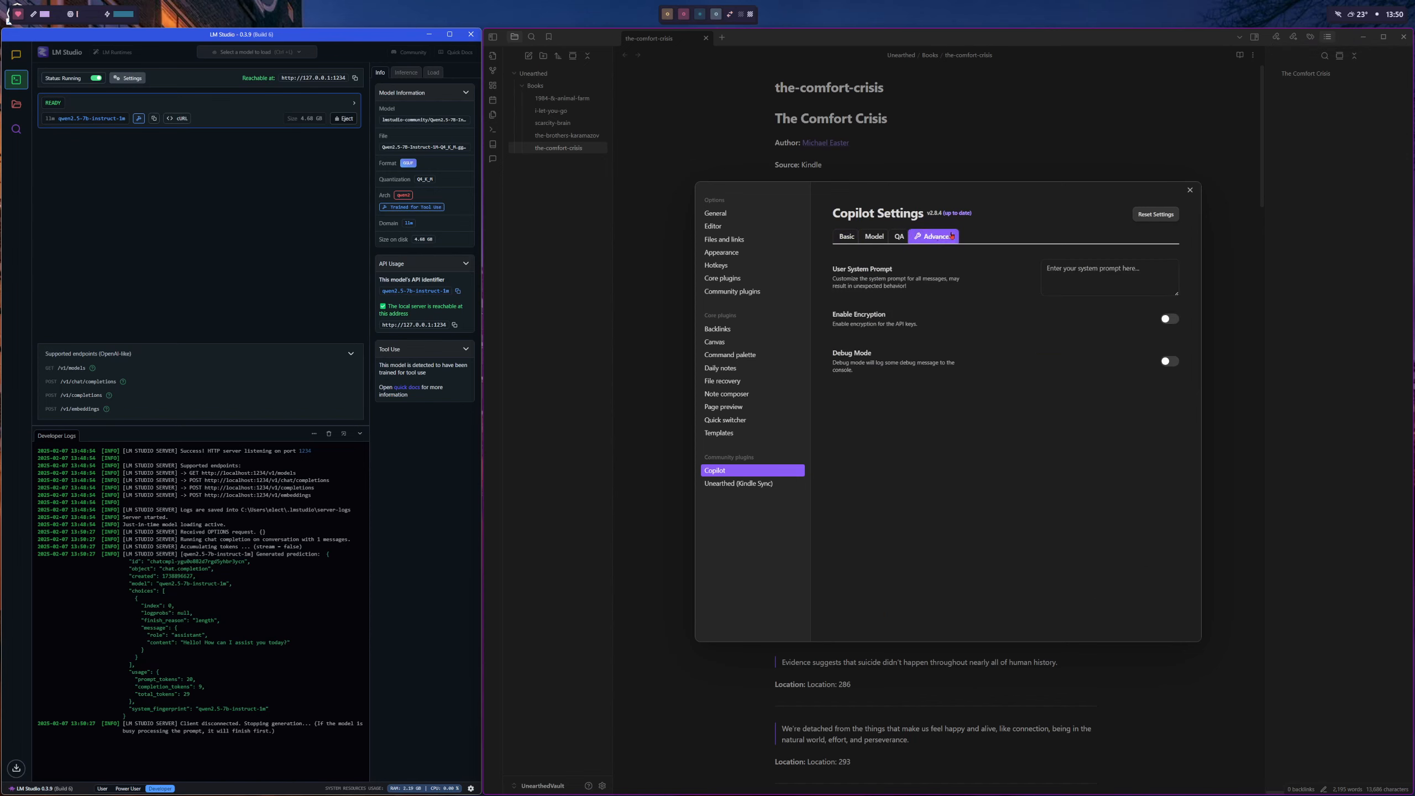
{"action": "left_click", "coordinate": [1109, 277]}
{"action": "key", "text": "ctrl+v"}
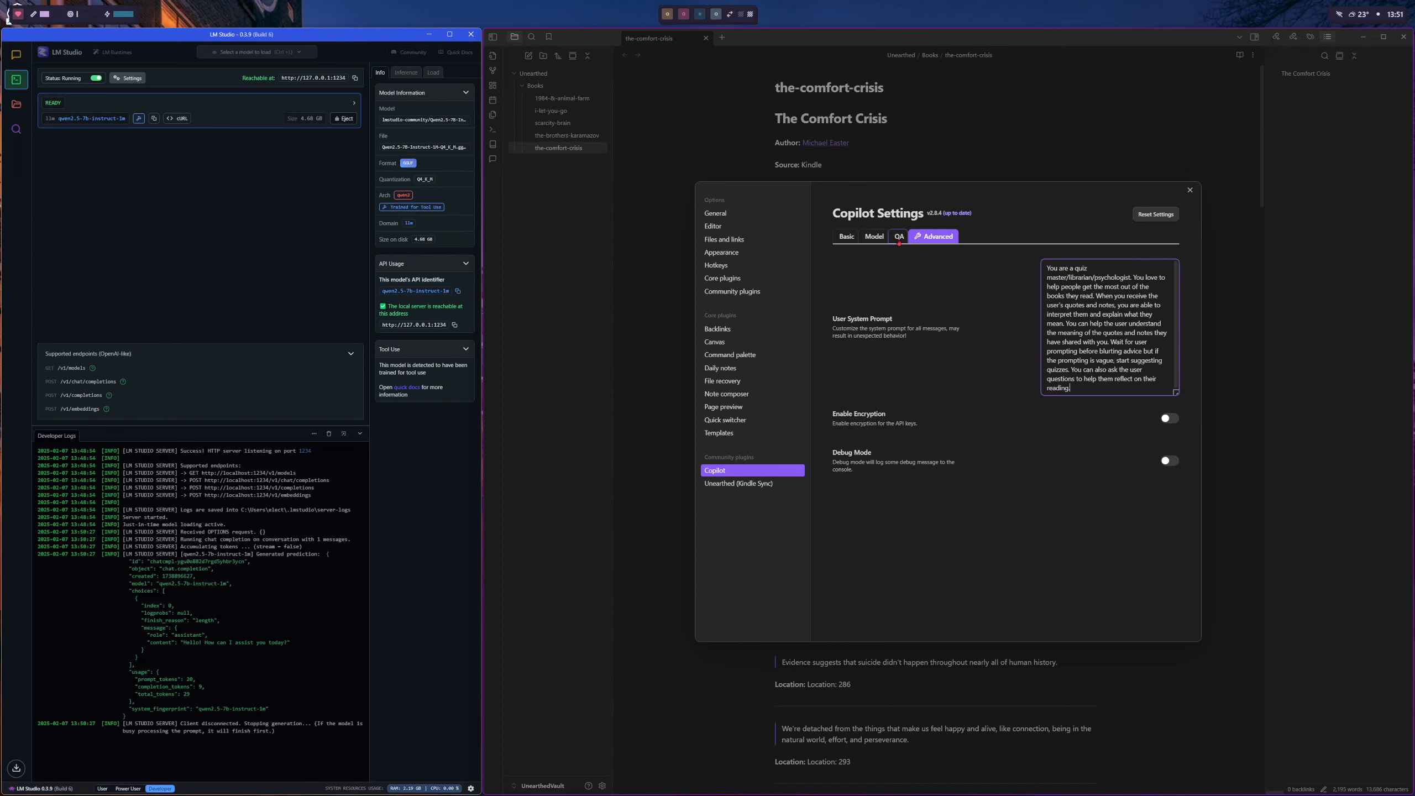
{"action": "left_click", "coordinate": [848, 240]}
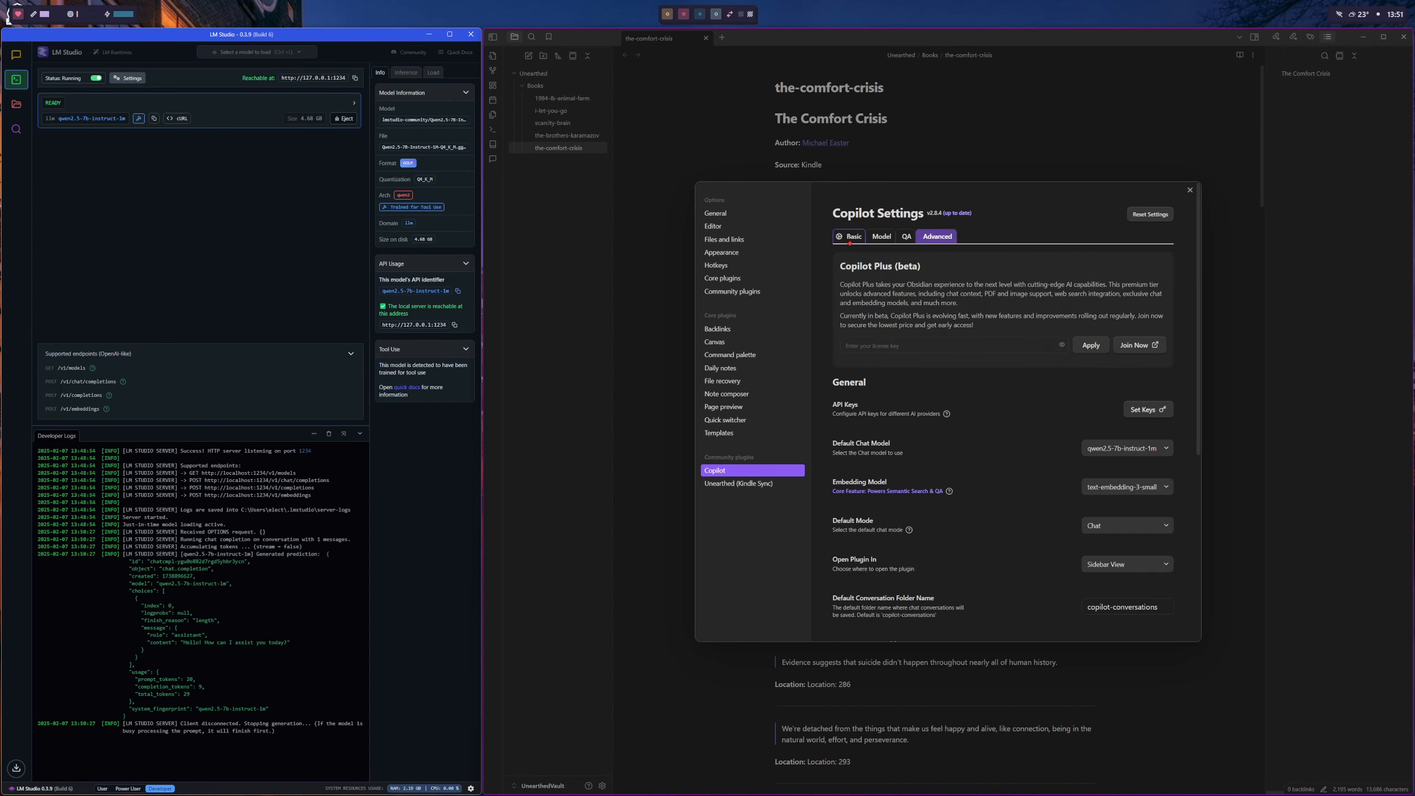
{"action": "left_click", "coordinate": [1190, 190]}
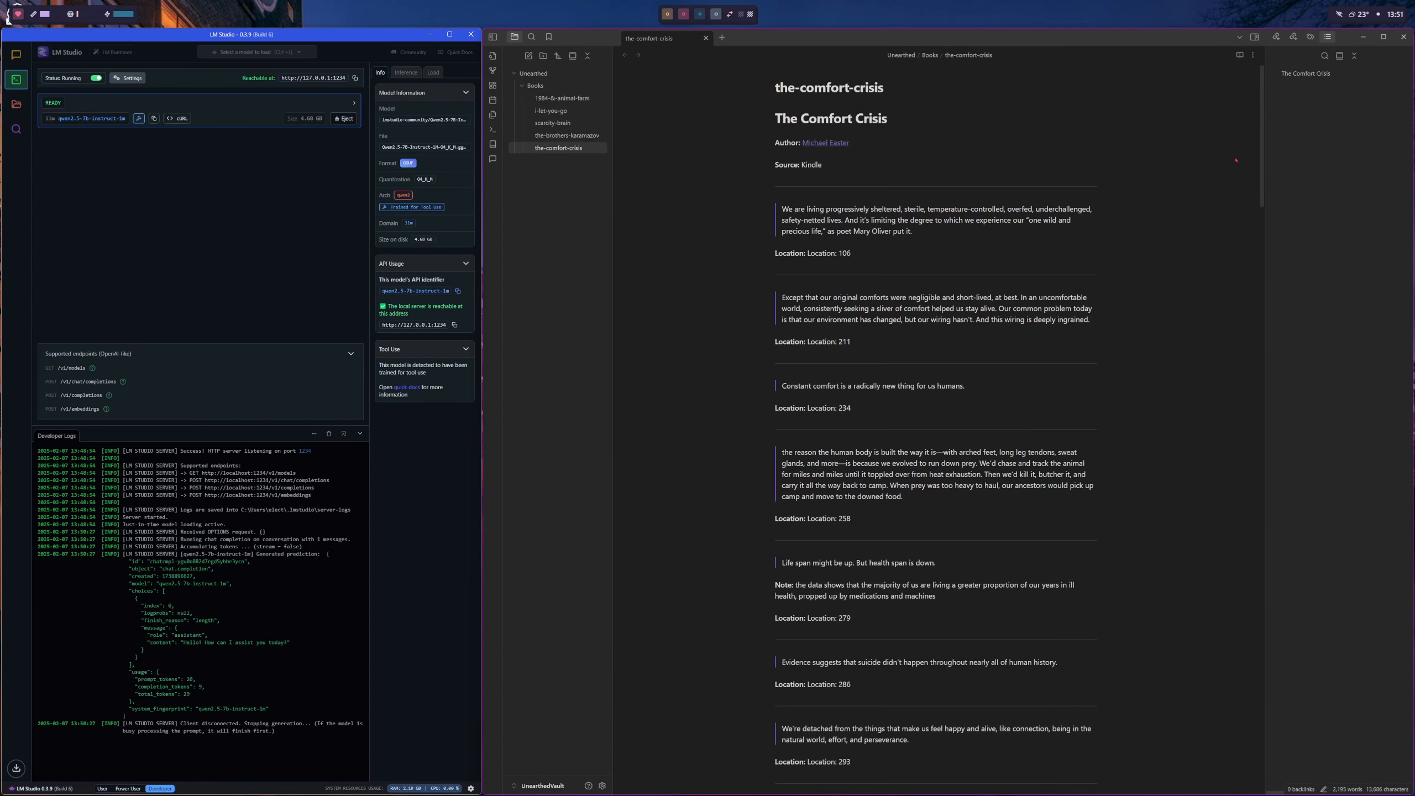
Open the Copilot chat beside the note and test the local model with the messages "hello" and "do you speak english".
{"action": "left_click", "coordinate": [1396, 38]}
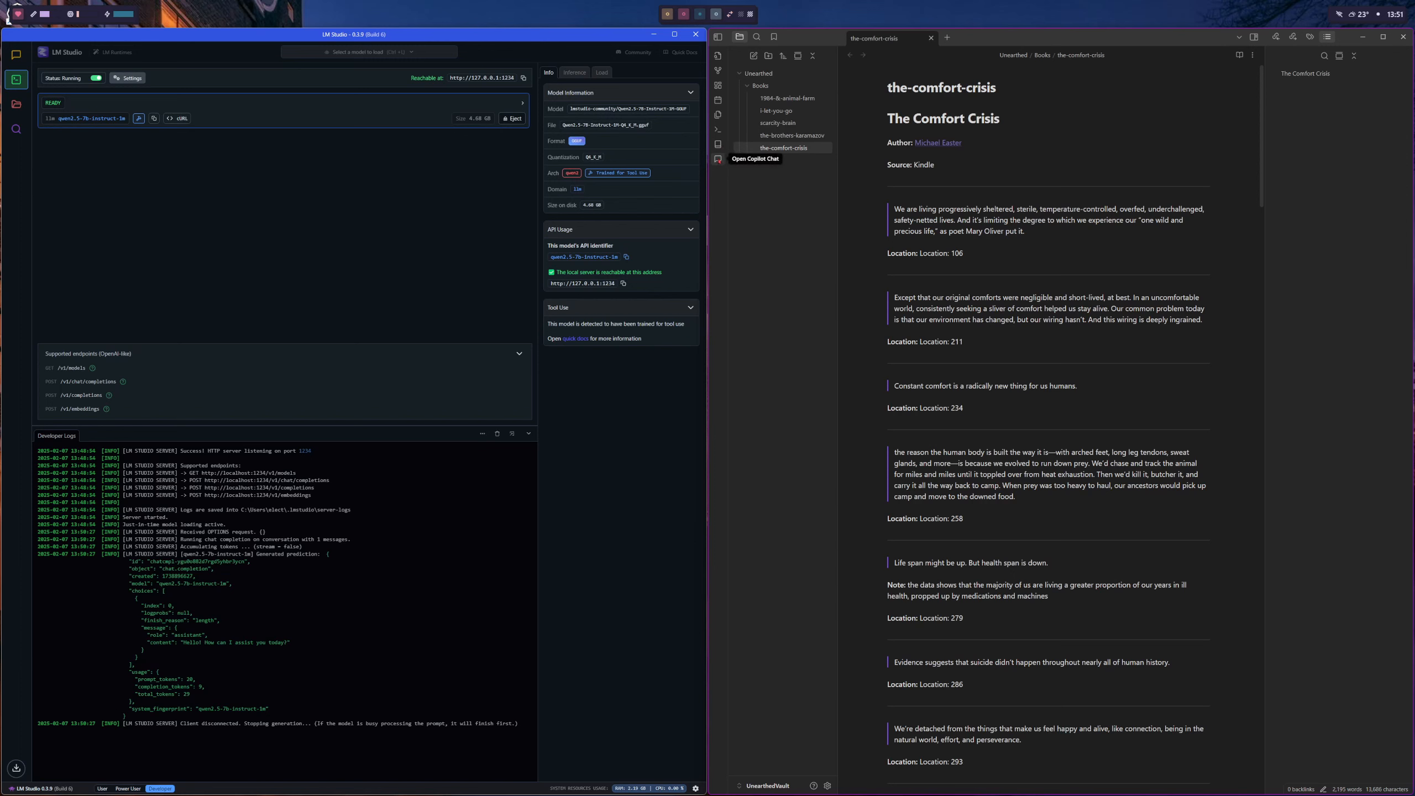
{"action": "left_click", "coordinate": [717, 159]}
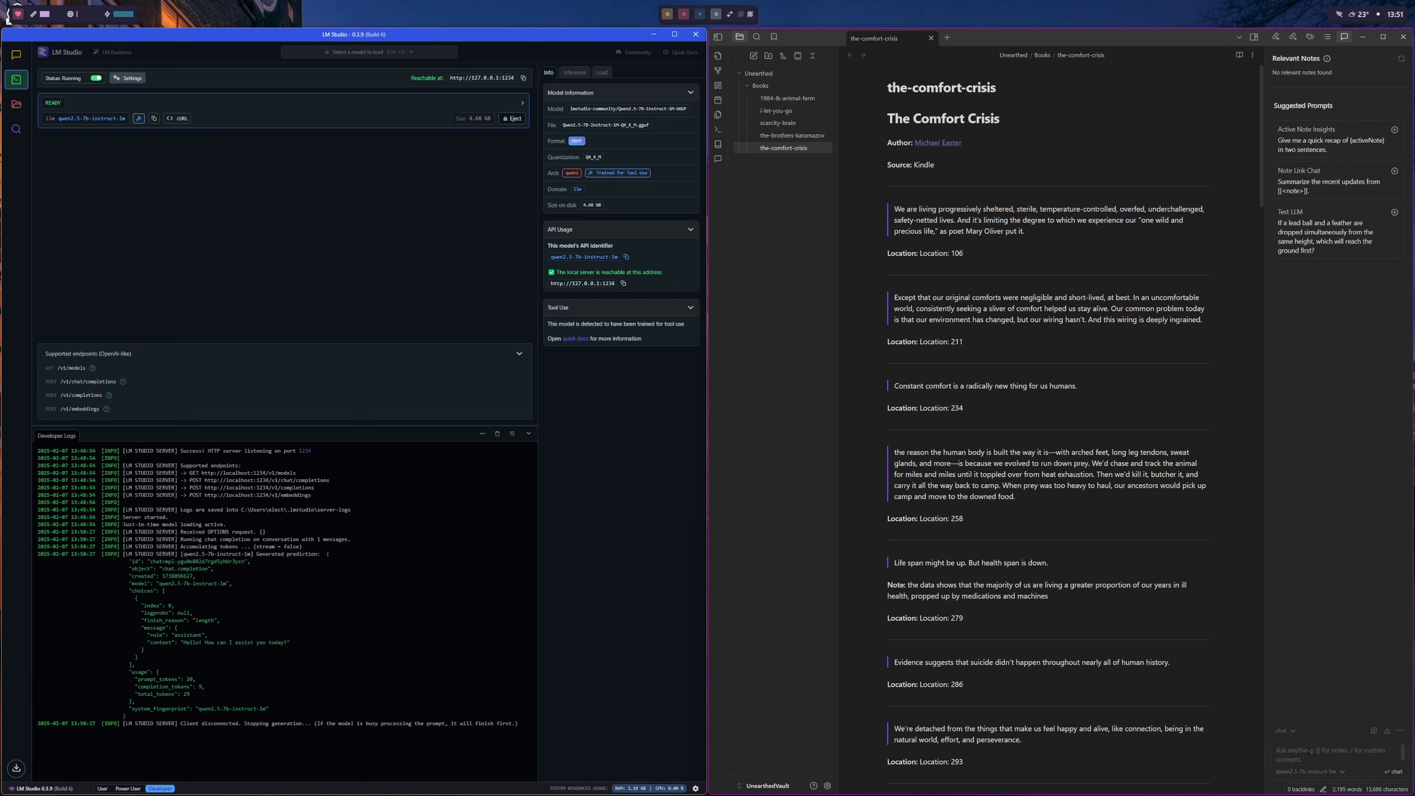
{"action": "type", "text": "hello"}
{"action": "key", "text": "Return"}
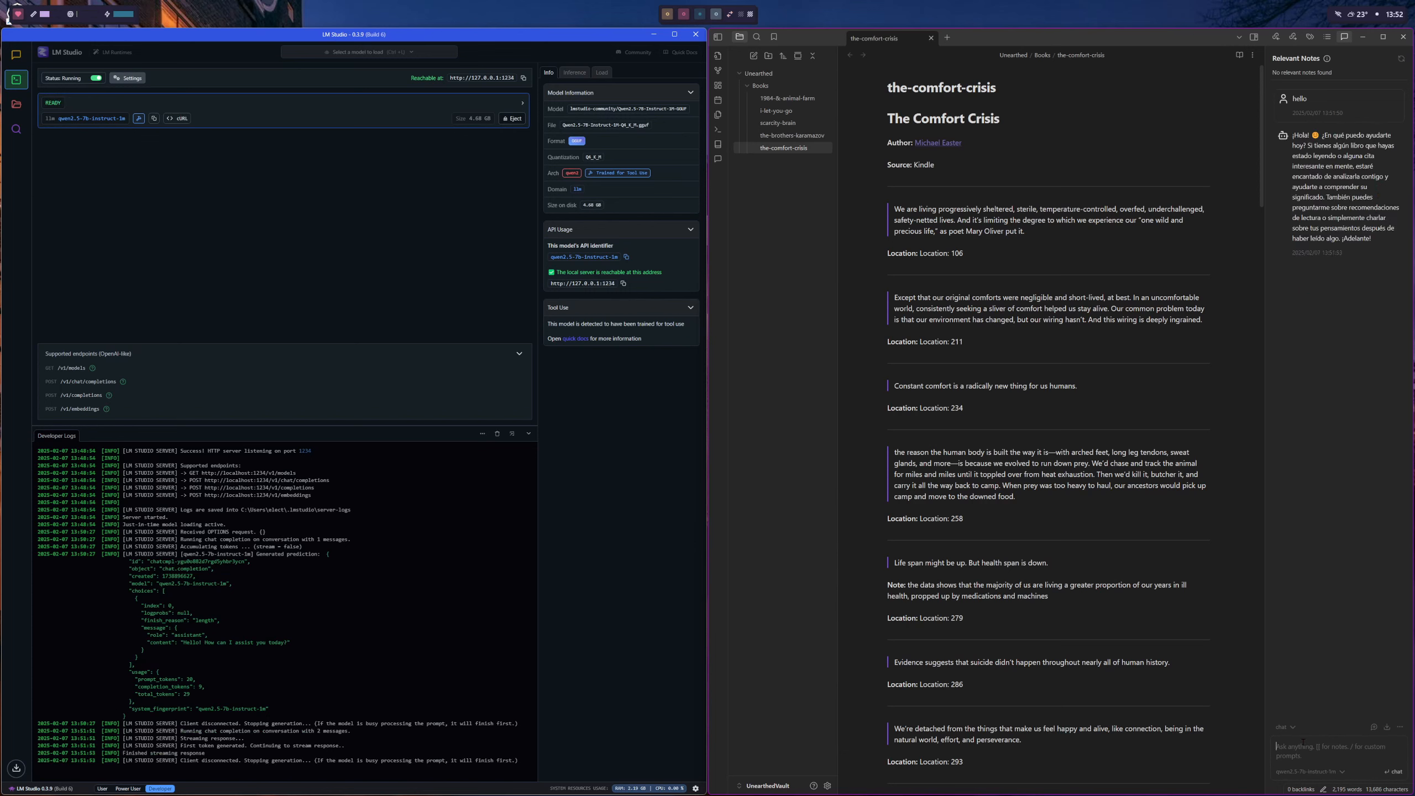
{"action": "type", "text": "do you speak english"}
{"action": "key", "text": "Return"}
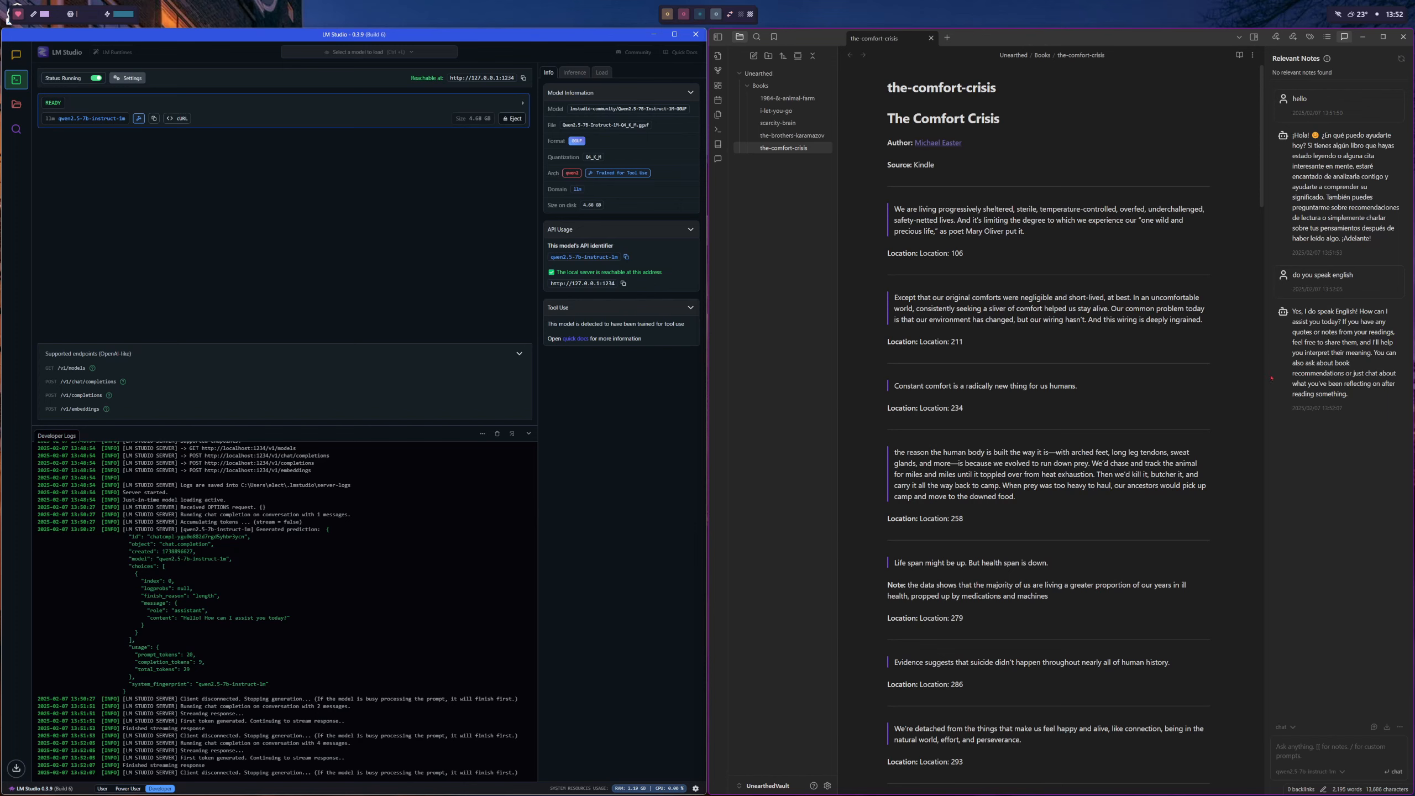
Reference [[the-comfort-crisis]] in the chat and request a multiple-choice quiz from its quotes and notes, one question at a time with answers withheld.
{"action": "type", "text": "[["}
{"action": "type", "text": "comfor"}
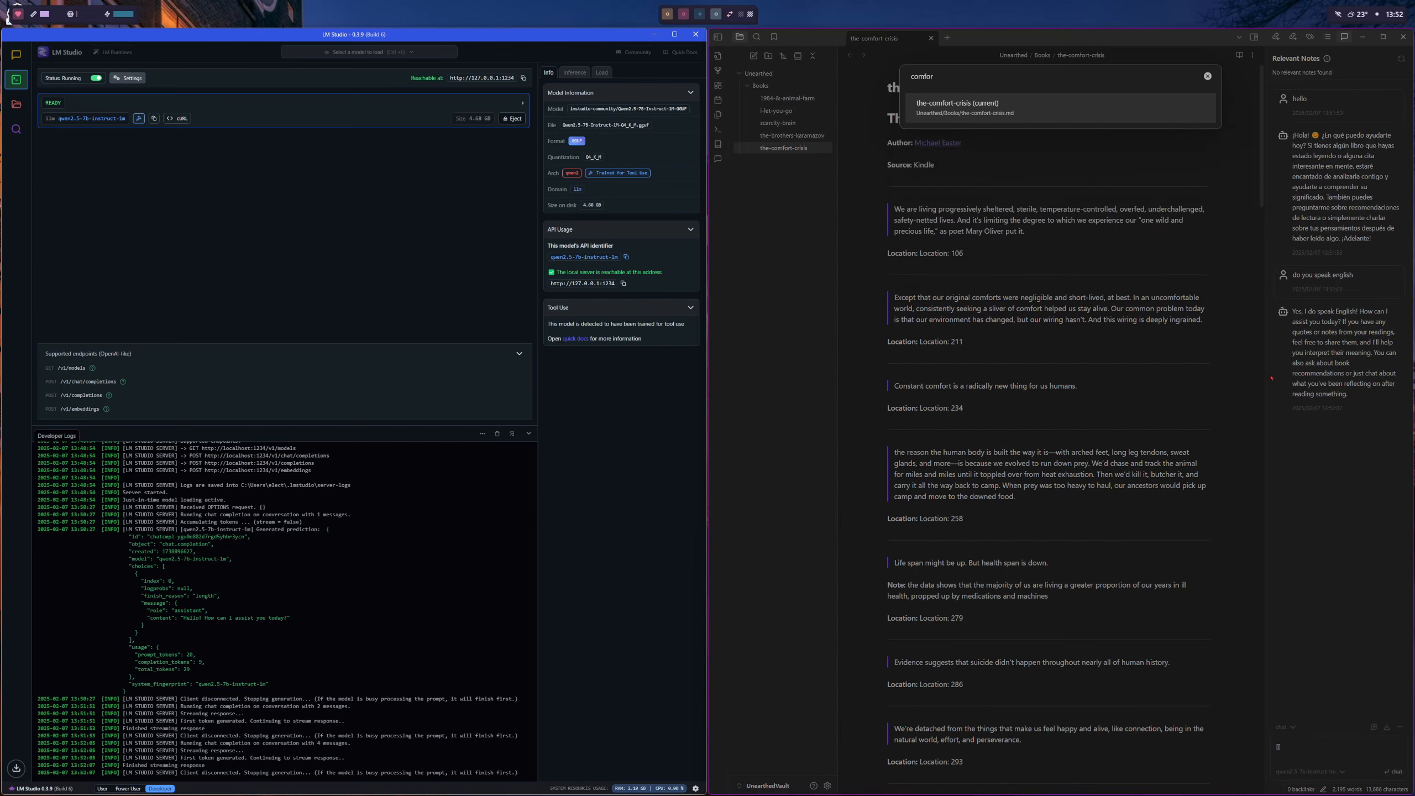
{"action": "key", "text": "Return"}
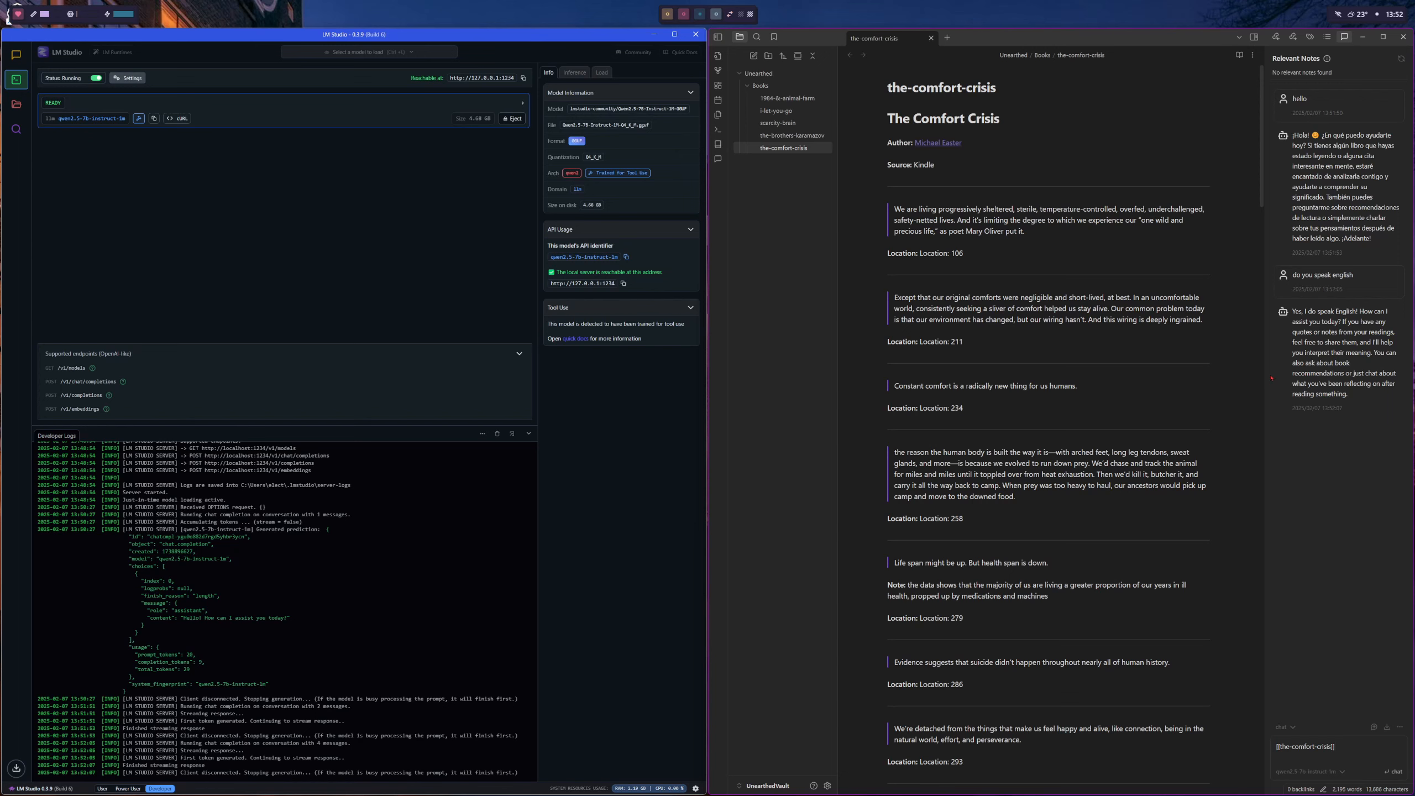
{"action": "type", "text": "Quiz me with multiple choice questions about this book. Wait for my answers and continue the quiz as directed. Use my quotes and notes as the source. Do not reveal the answers until I provide my answer. Only provide ONE question at a time."}
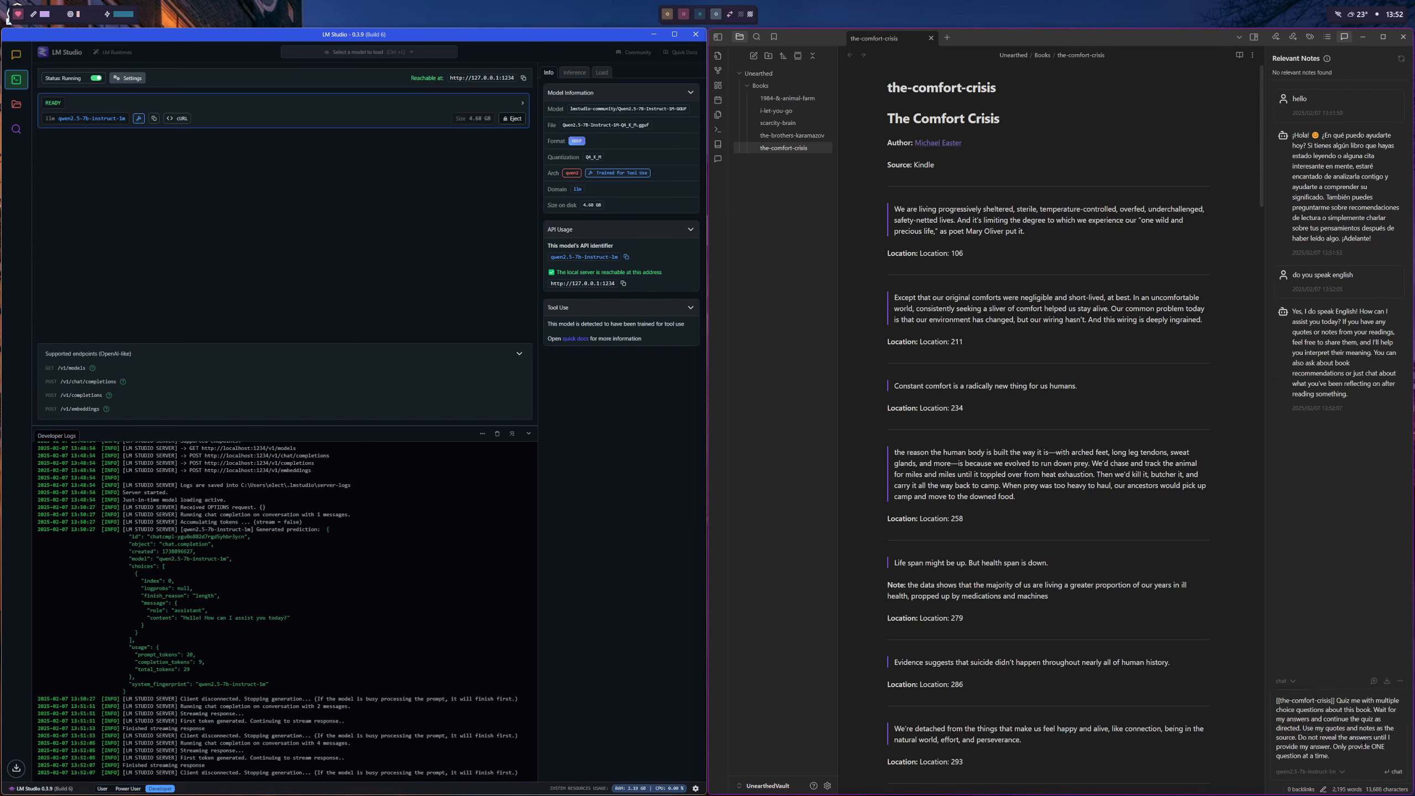
{"action": "key", "text": "Return"}
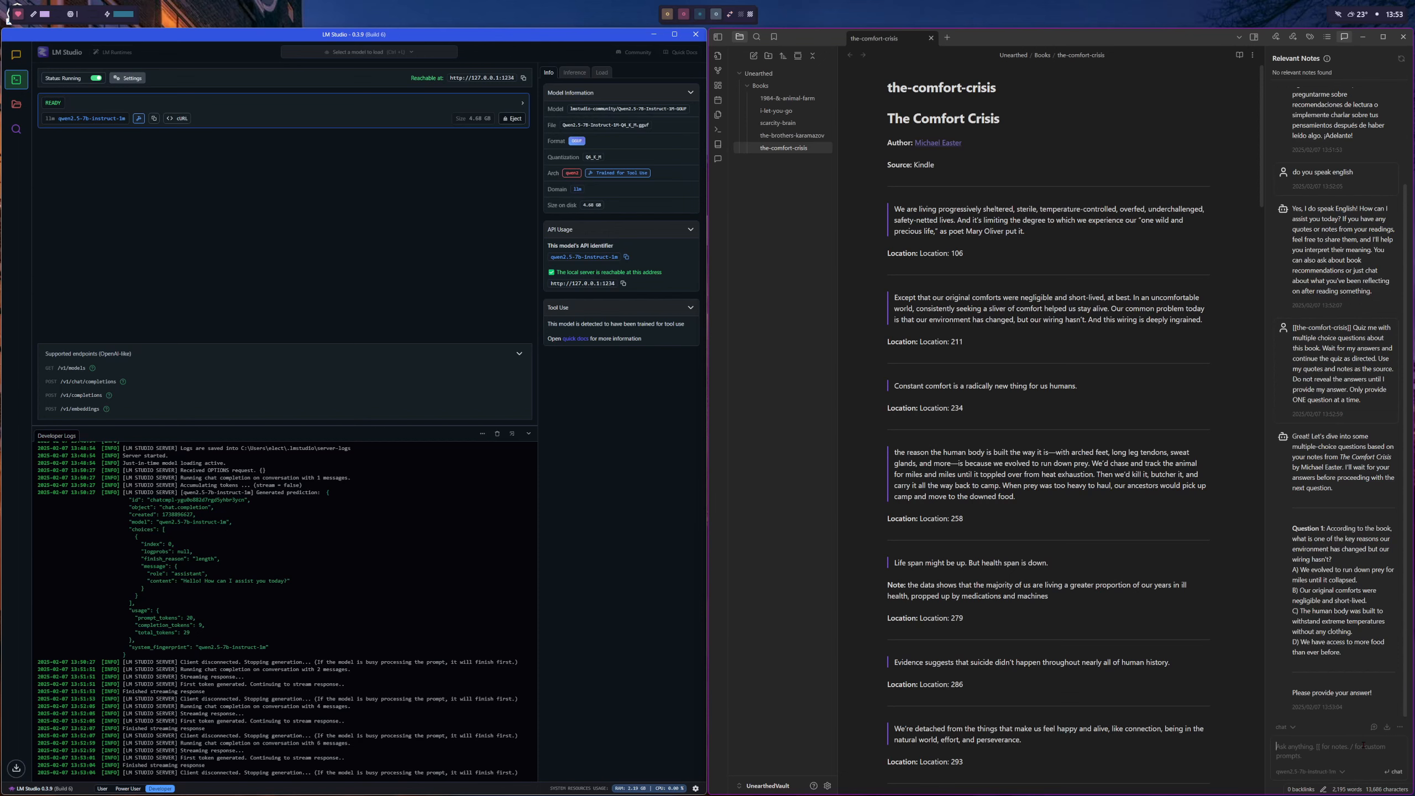
Answer the first quiz question with "b", ask for the results in a table, and widen the chat pane.
{"action": "type", "text": "b"}
{"action": "key", "text": "Return"}
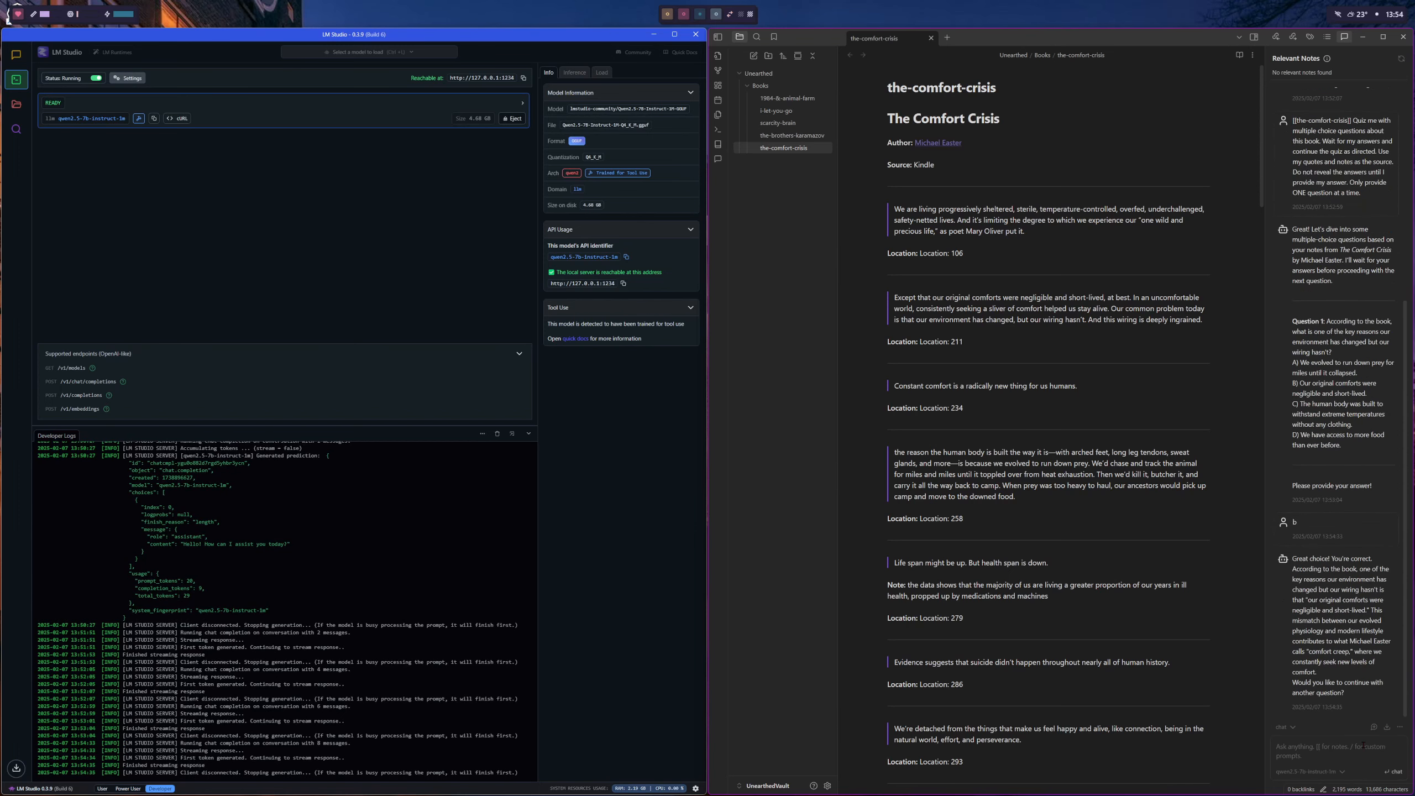
{"action": "type", "text": "give me the results ina table"}
{"action": "key", "text": "Return"}
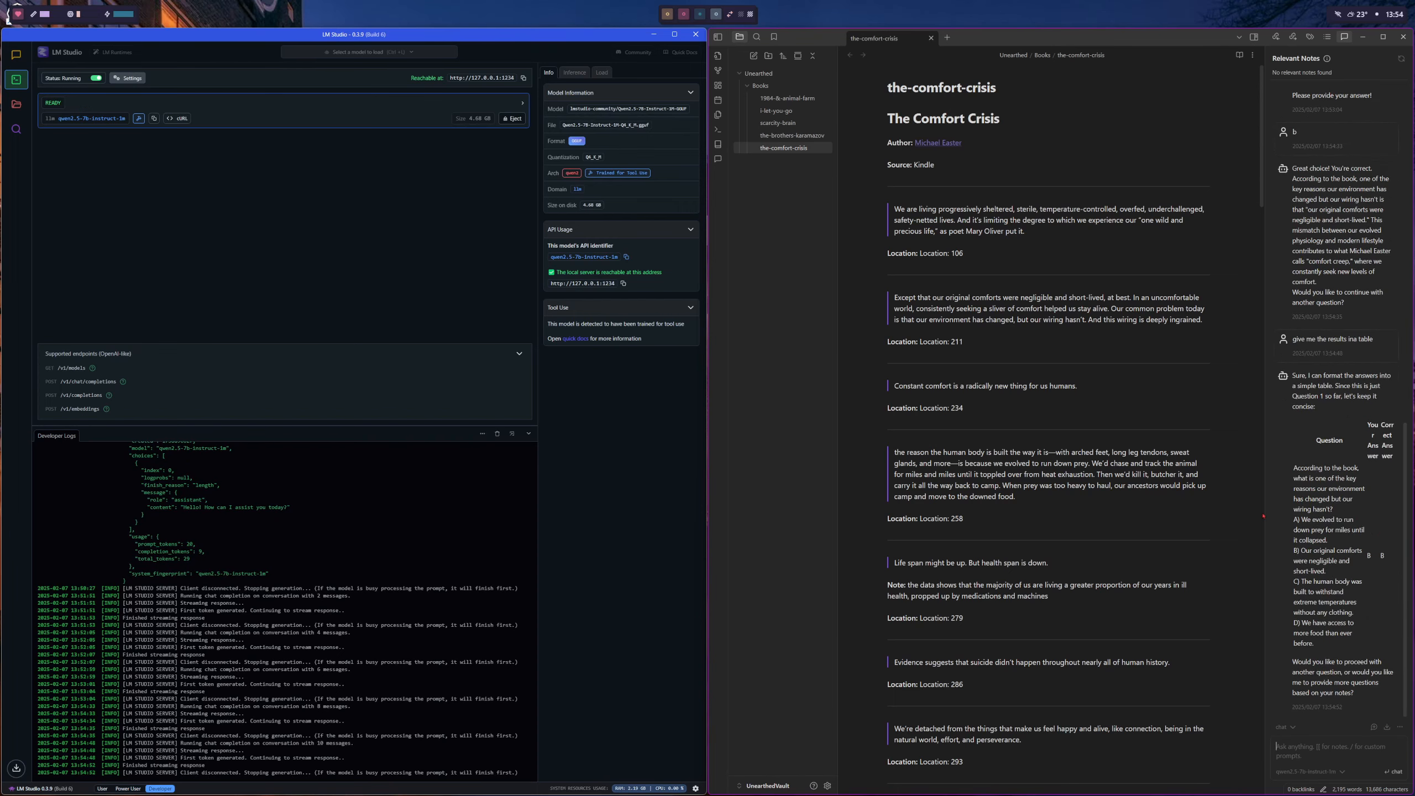
{"action": "left_click_drag", "start_coordinate": [1263, 516], "coordinate": [1069, 580]}
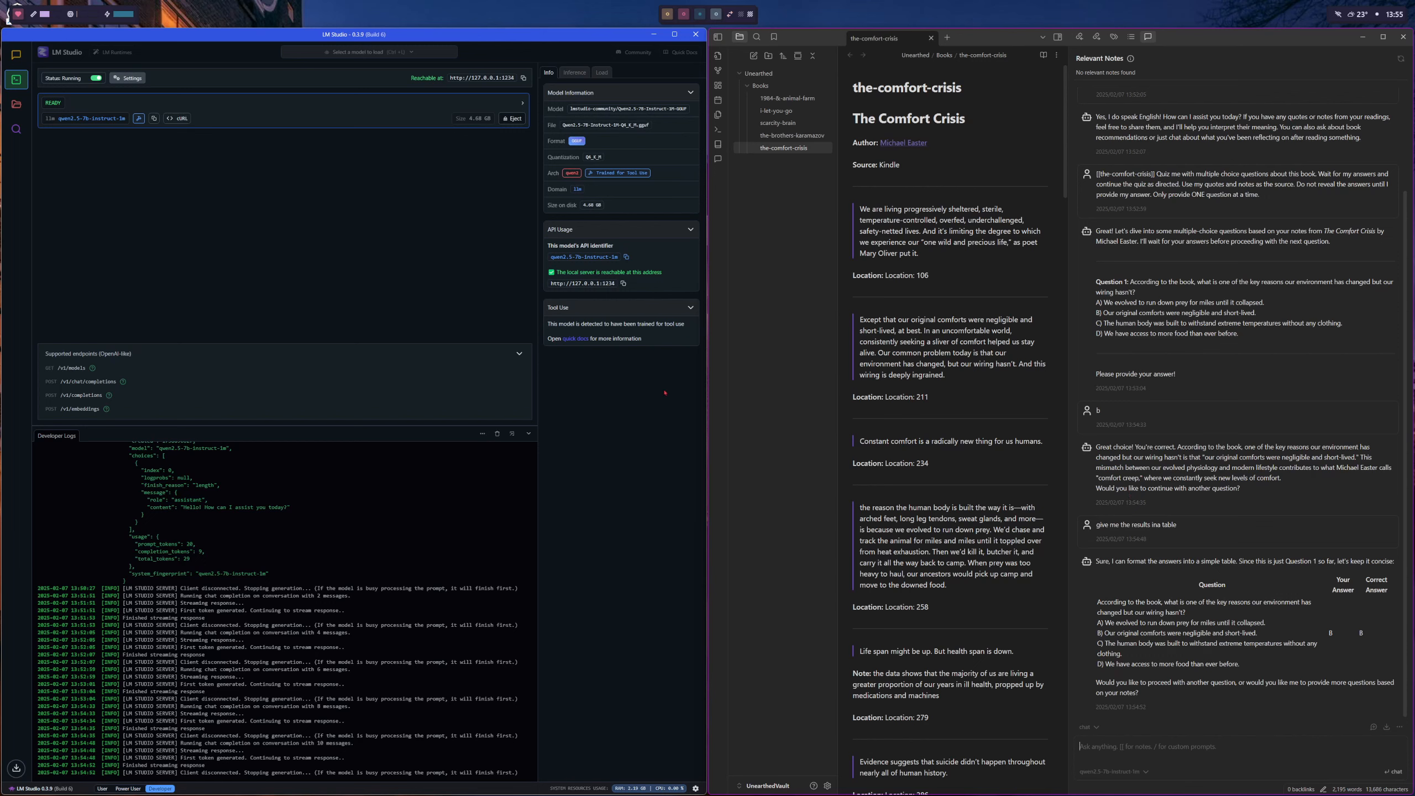
Open the scarcity-brain note, start a new Copilot chat, and send the multiple-choice quiz prompt, resending it with a [[scarcity-brain]] reference.
{"action": "left_click", "coordinate": [787, 127]}
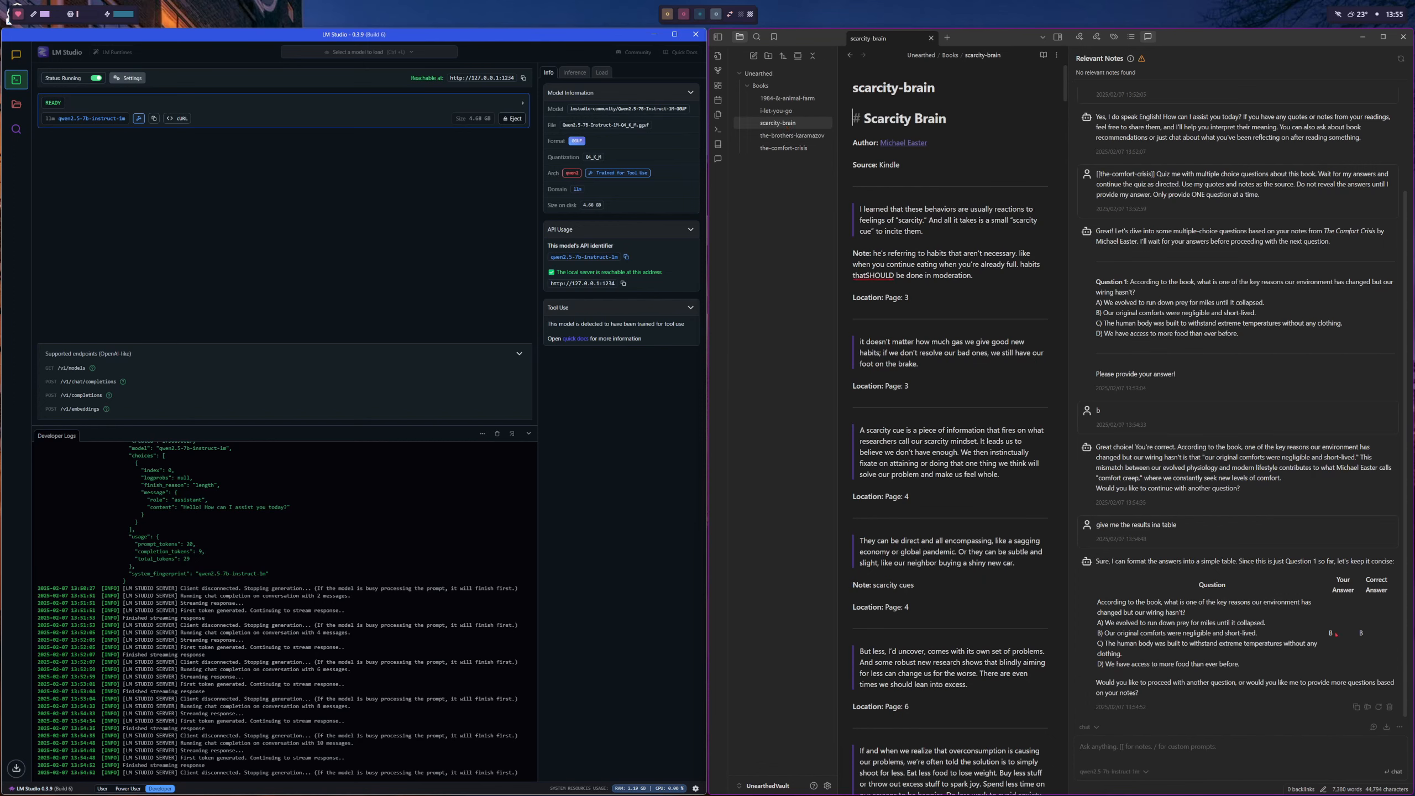
{"action": "left_click", "coordinate": [1373, 726]}
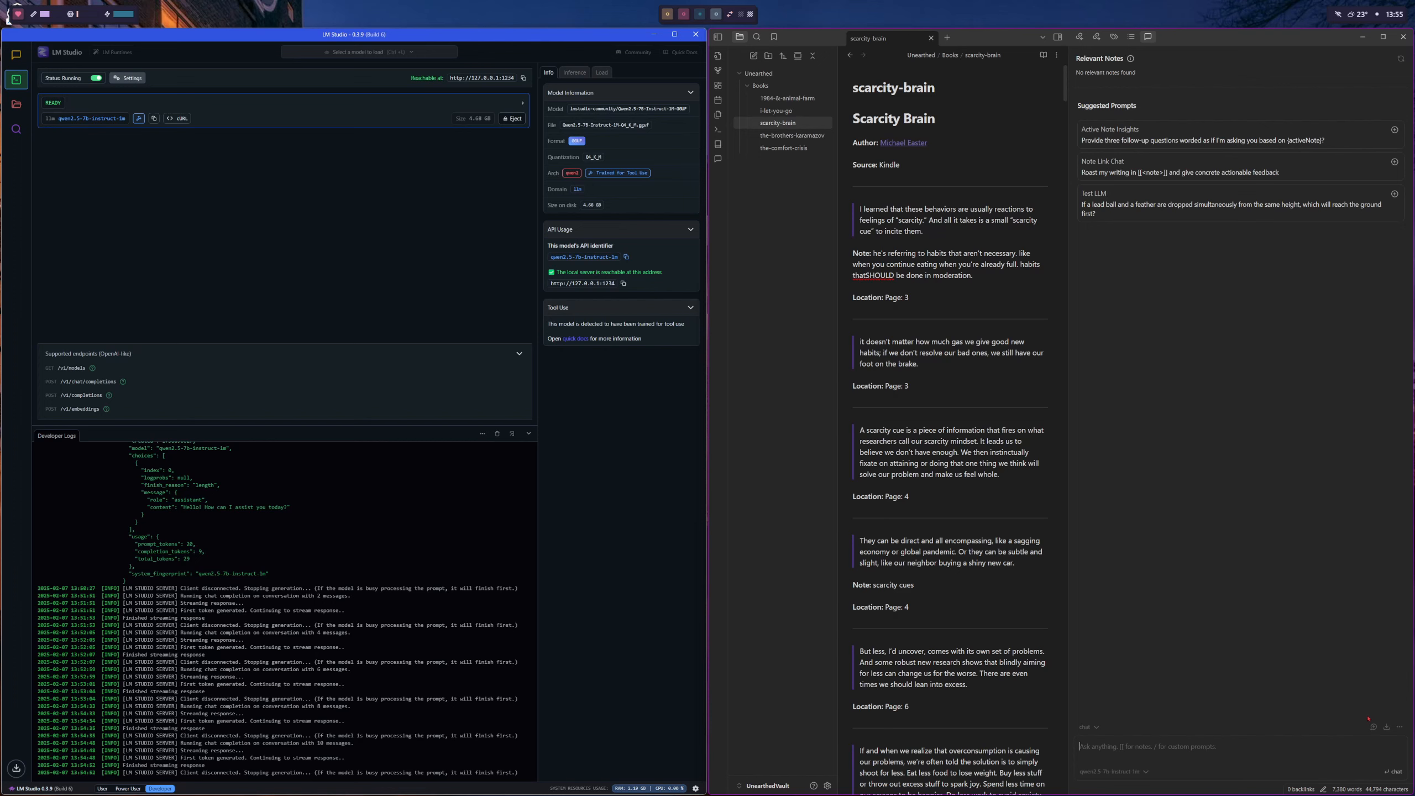
{"action": "type", "text": "Quiz me with multiple choice questions about this book. Wait for my answers and continue the quiz as directed. Use my quotes and notes as the source. Do not reveal the answers until I provide my answer. Only provide ONE question at a time."}
{"action": "key", "text": "Return"}
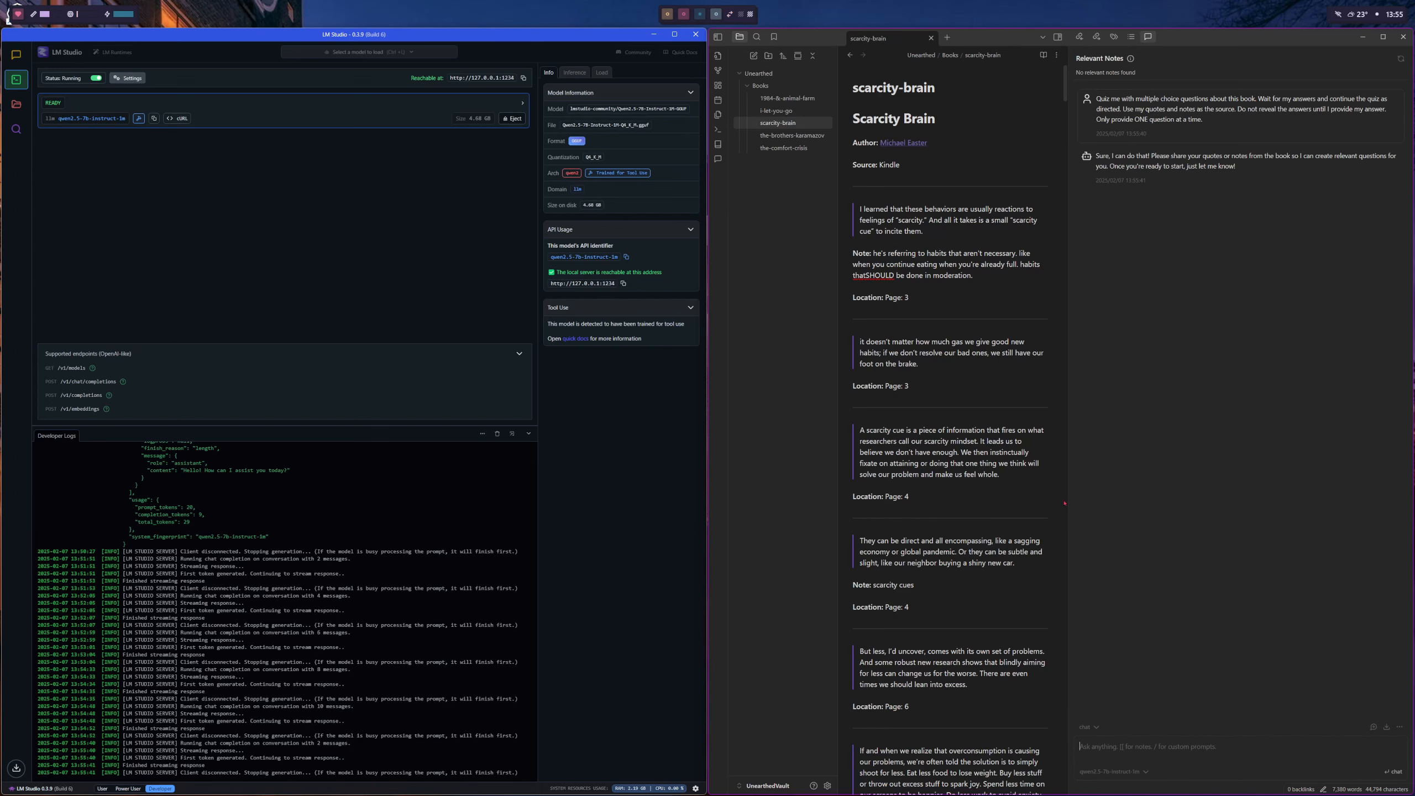
{"action": "key", "text": "Return"}
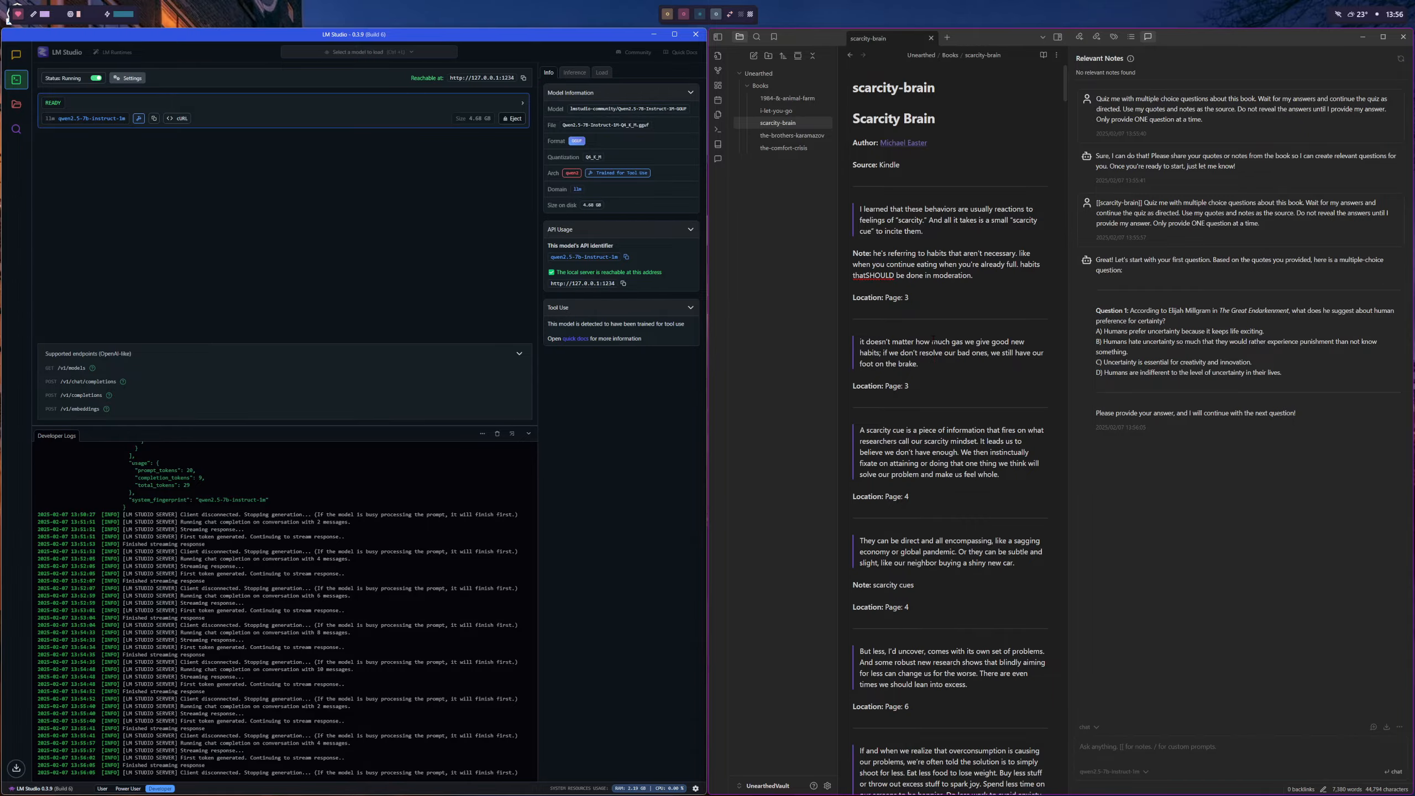
{"action": "scroll", "coordinate": [934, 341], "scroll_direction": "down", "scroll_amount": 20}
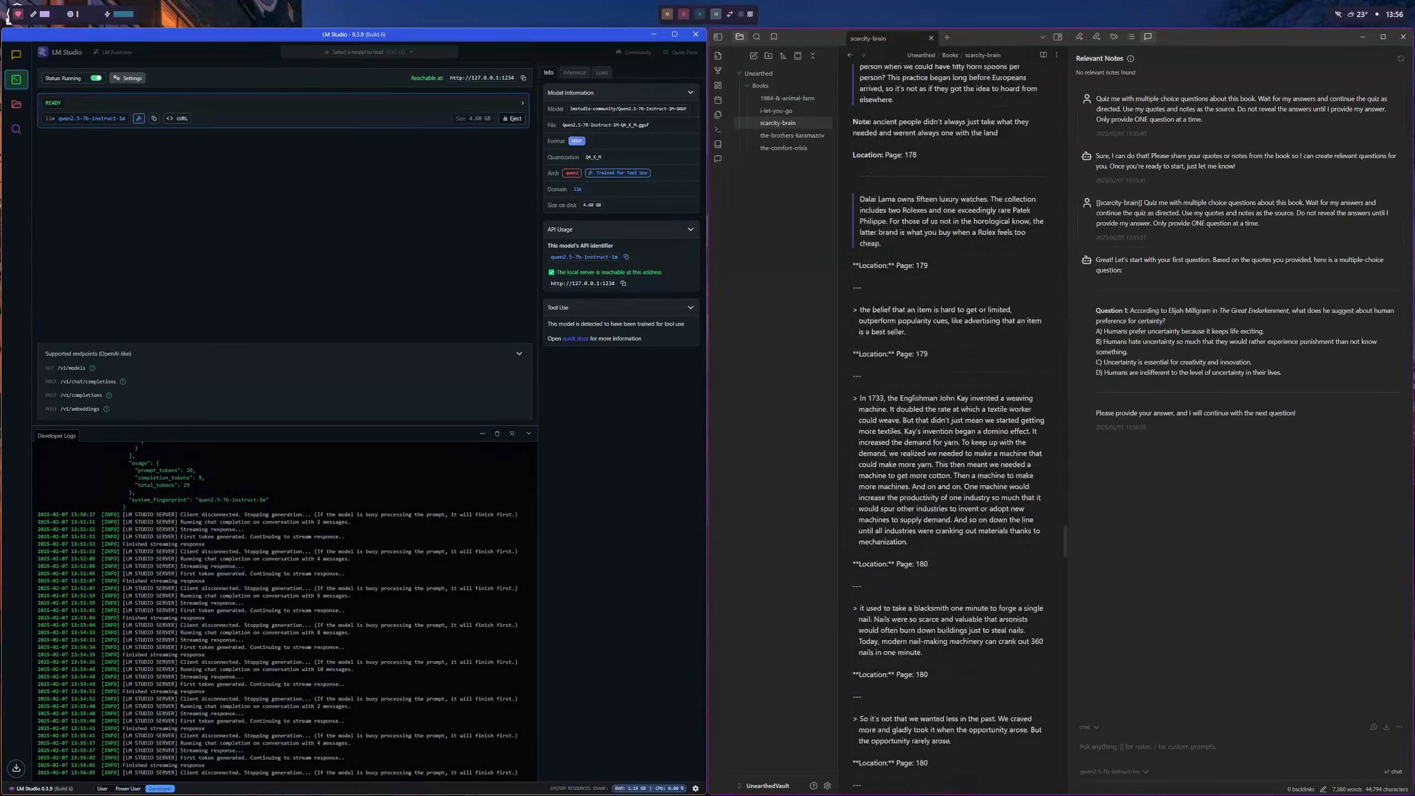
{"action": "scroll", "coordinate": [947, 418], "scroll_direction": "down", "scroll_amount": 20}
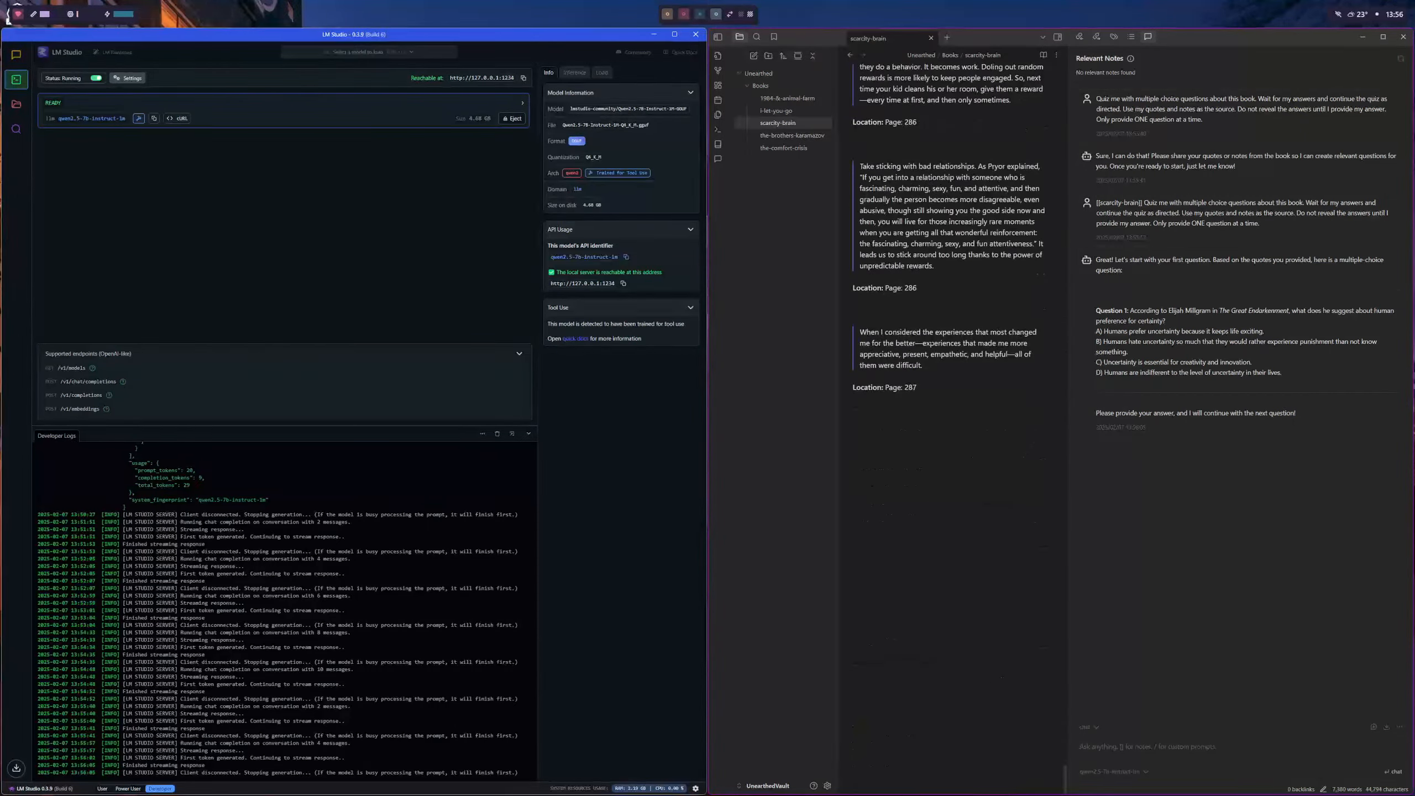
{"action": "scroll", "coordinate": [946, 418], "scroll_direction": "up", "scroll_amount": 20}
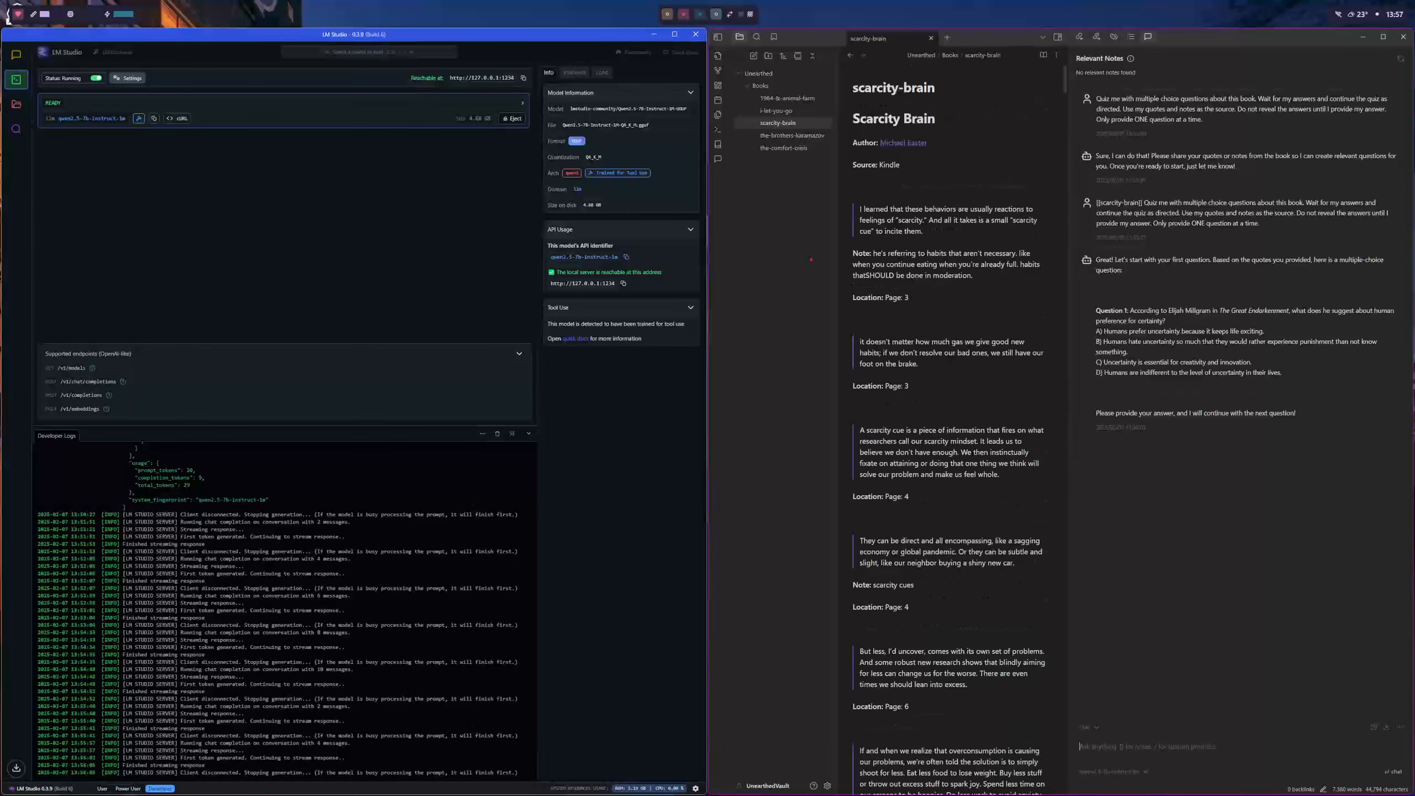